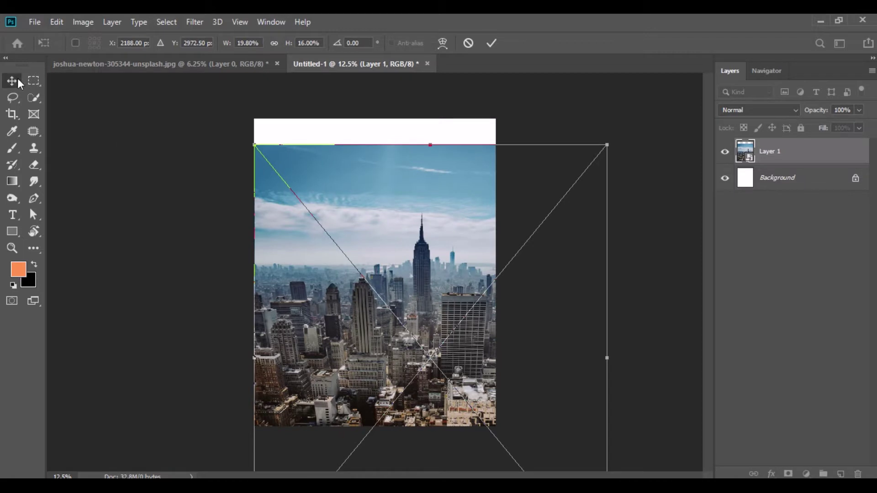
Step: Close the source city photo without saving and add a mask to Layer 1, fading out its sky with a black-to-white gradient
click(277, 64)
click(443, 210)
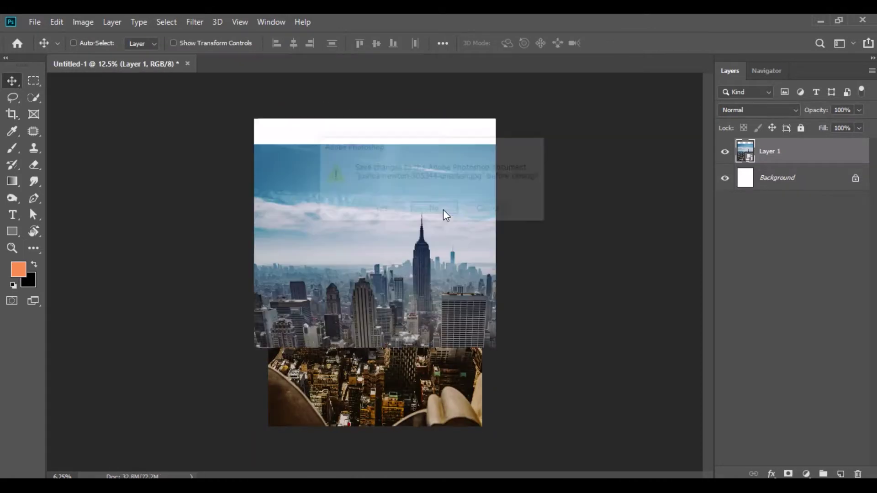
click(788, 474)
click(12, 181)
drag(382, 258, 382, 258)
drag(377, 138, 380, 228)
Step: Paint black on Layer 1's mask with a soft 1500 px brush to remove the remaining sky around the tower
click(13, 148)
mouse_move(271, 200)
mouse_down()
mouse_move(370, 205)
mouse_move(485, 170)
mouse_move(484, 196)
mouse_move(495, 170)
mouse_up()
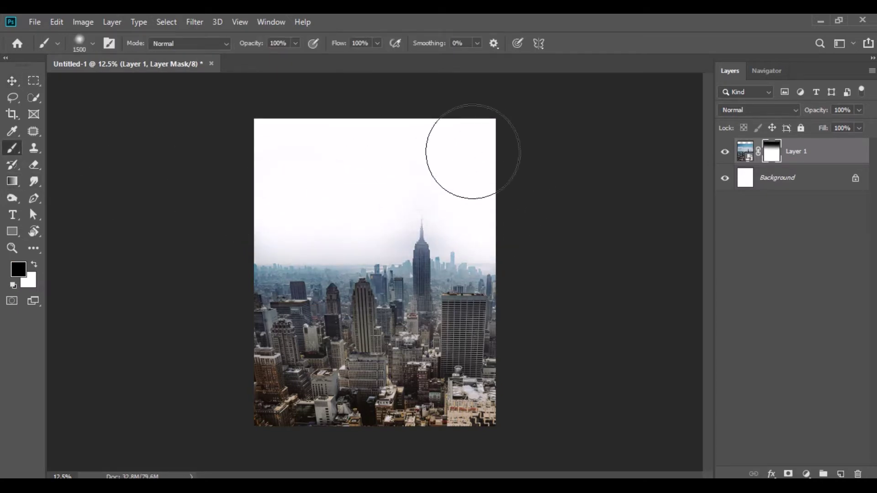
click(12, 81)
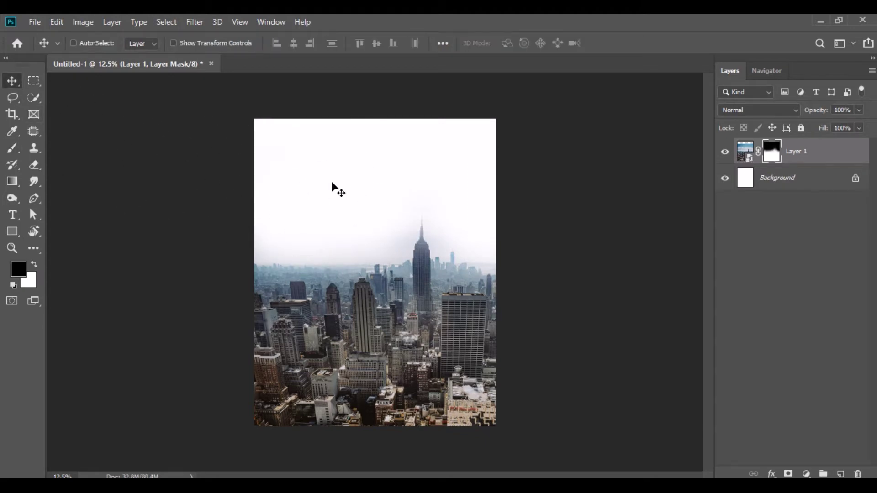
Step: Open atmosphere-blue-sky-clouds-912110.jpg, convert it to a smart object and copy it into Untitled-1
key(alt+Tab)
drag(230, 197, 358, 63)
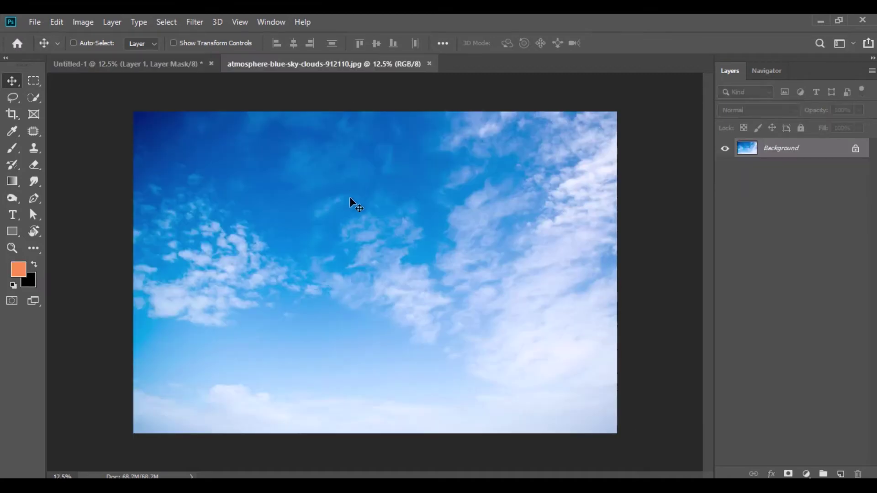
right_click(758, 160)
click(798, 237)
drag(352, 201, 305, 225)
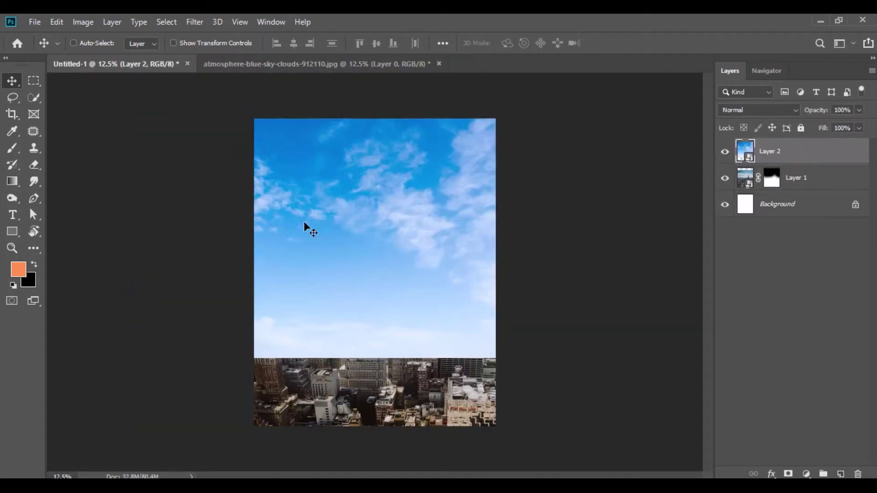
Step: Scale and reposition the cloud layer to fill the sky area above the skyline, and move it below Layer 1
click(56, 22)
click(153, 298)
drag(366, 163, 382, 254)
drag(606, 119, 527, 192)
drag(424, 249, 433, 196)
drag(538, 335, 644, 354)
drag(216, 331, 109, 283)
drag(534, 119, 568, 91)
click(18, 81)
drag(786, 153, 784, 196)
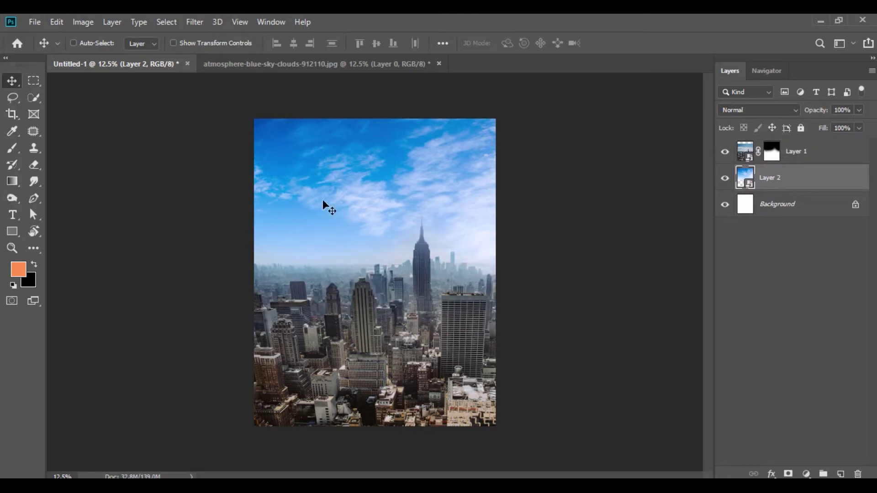
Step: Apply Hue/Saturation to the cloud layer with Saturation set to -61
click(83, 21)
mouse_move(108, 55)
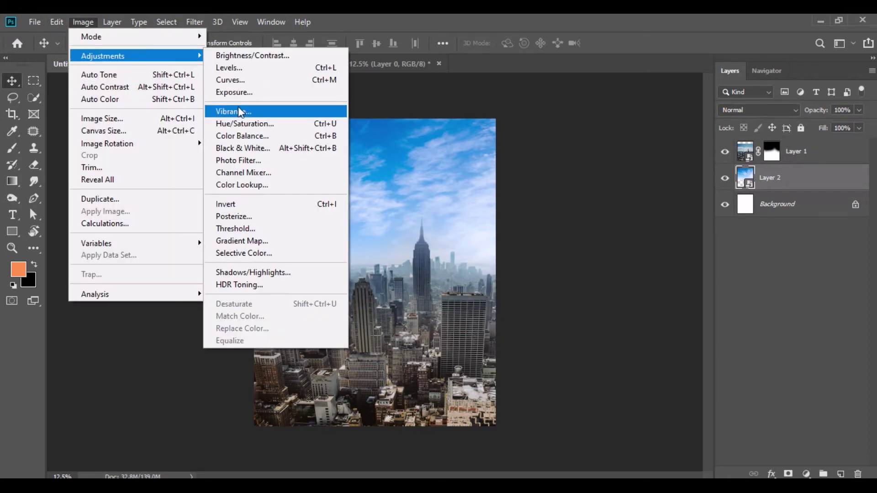
click(246, 123)
drag(423, 86, 684, 116)
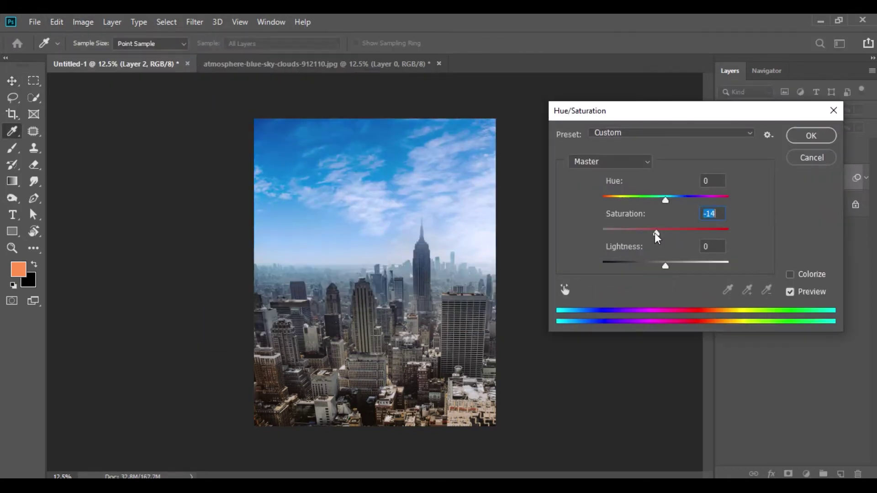
drag(642, 233, 628, 232)
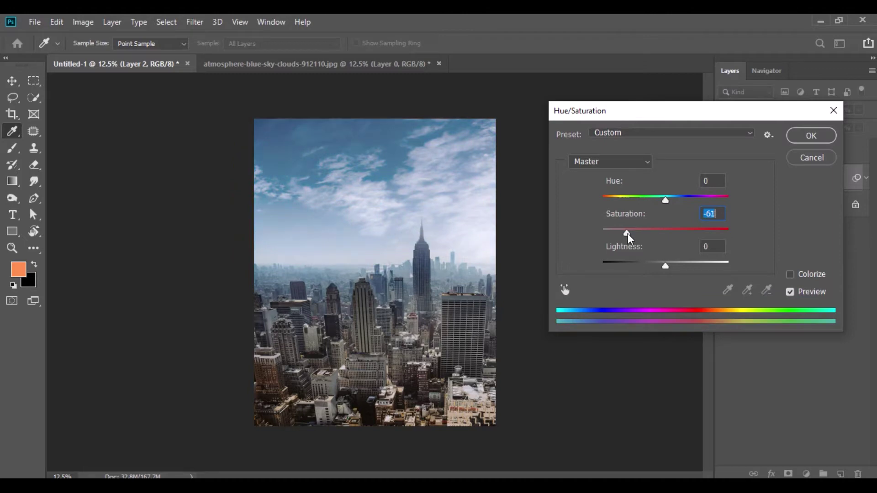
click(805, 136)
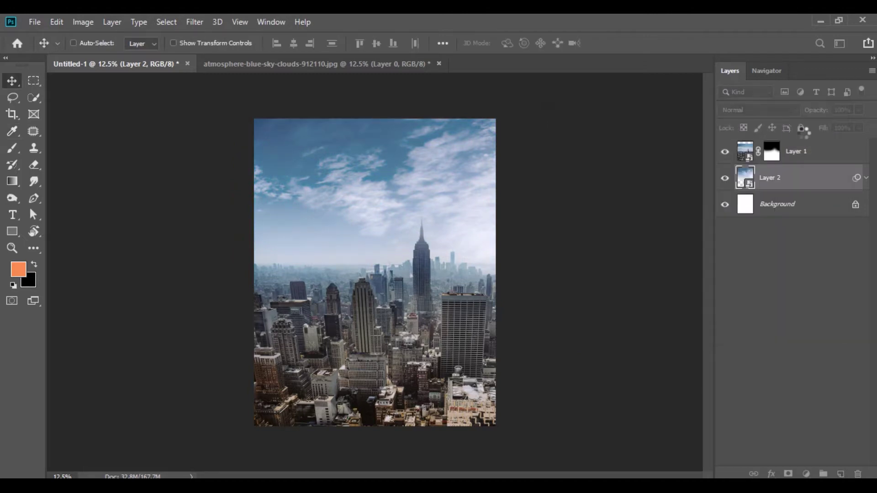
Step: Close the sky photo without saving and open bernard-hermant-590566-unsplash.jpg
click(439, 63)
click(434, 200)
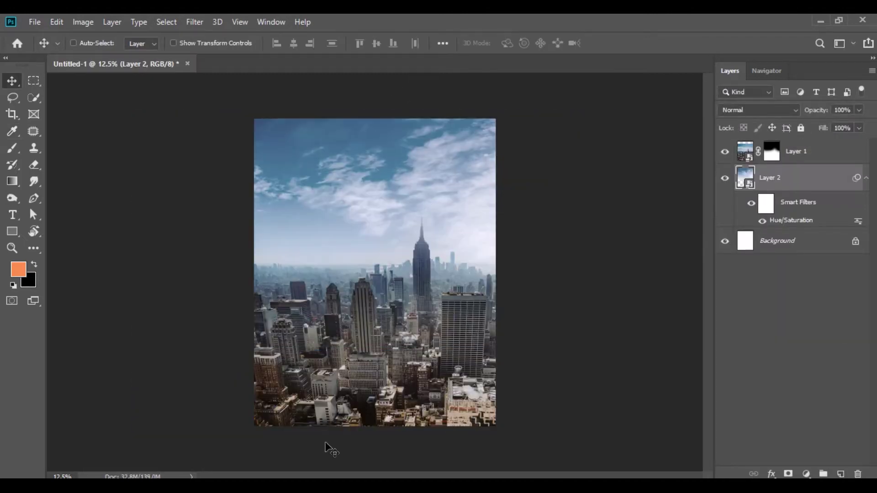
click(325, 486)
click(319, 304)
drag(292, 201, 287, 64)
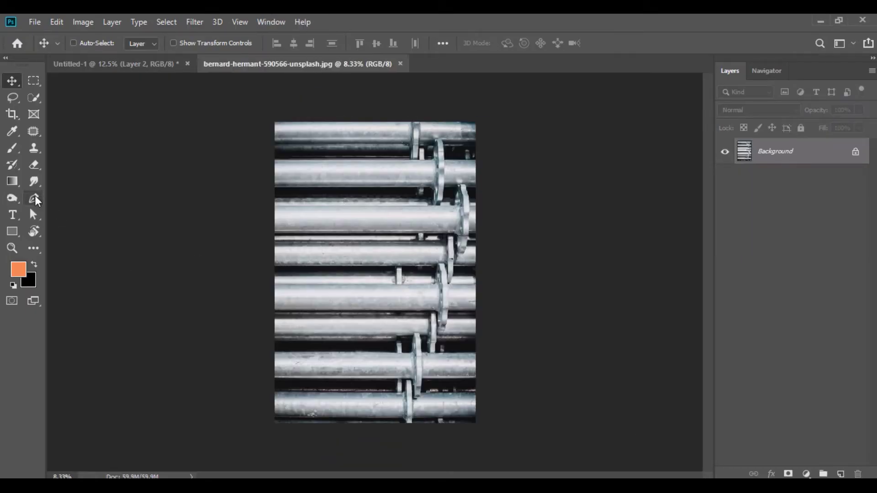
Step: Trace the edges of one wide metal pipe section with the Pen tool and convert the path to a selection
key(ctrl+plus)
key(ctrl+plus)
key(ctrl+plus)
key(ctrl+plus)
drag(373, 325, 579, 289)
drag(665, 281, 666, 282)
drag(666, 281, 397, 267)
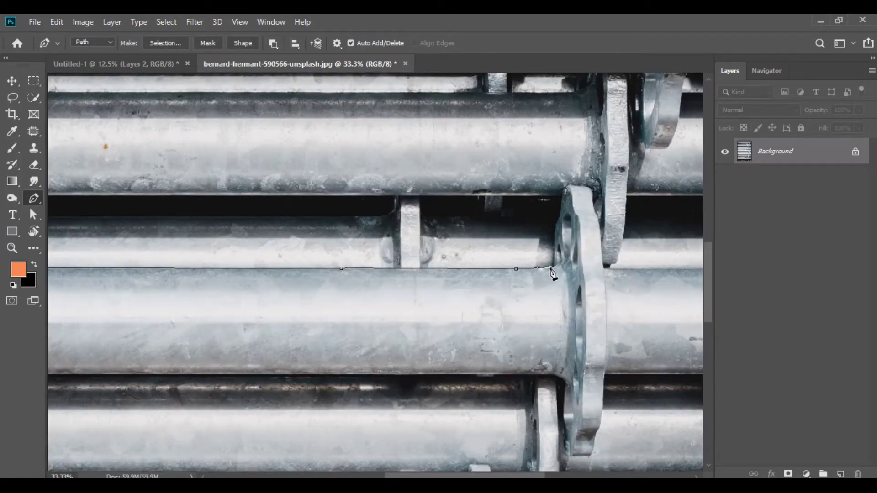
drag(359, 341, 589, 289)
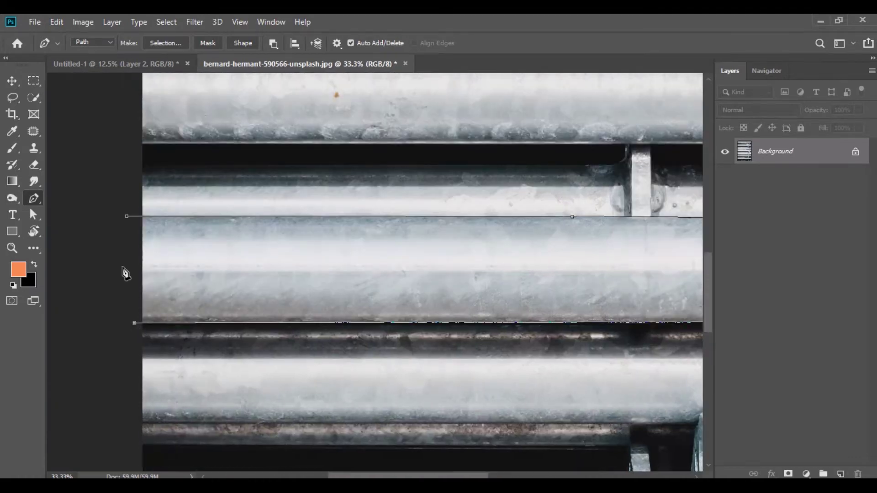
click(15, 85)
key(ctrl+Return)
Step: Copy the selected pipe into Untitled-1, place its layer above Layer 1 and collapse Layer 2's smart filters
drag(272, 251, 377, 301)
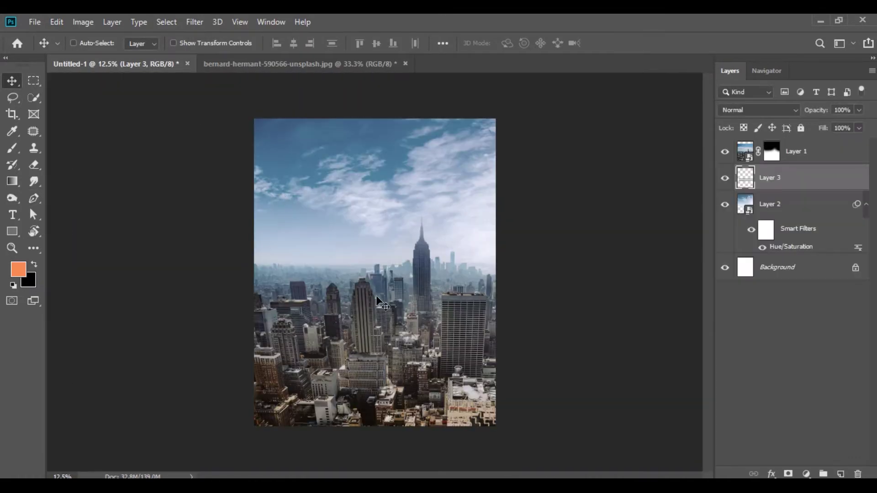
drag(773, 188, 772, 142)
click(866, 205)
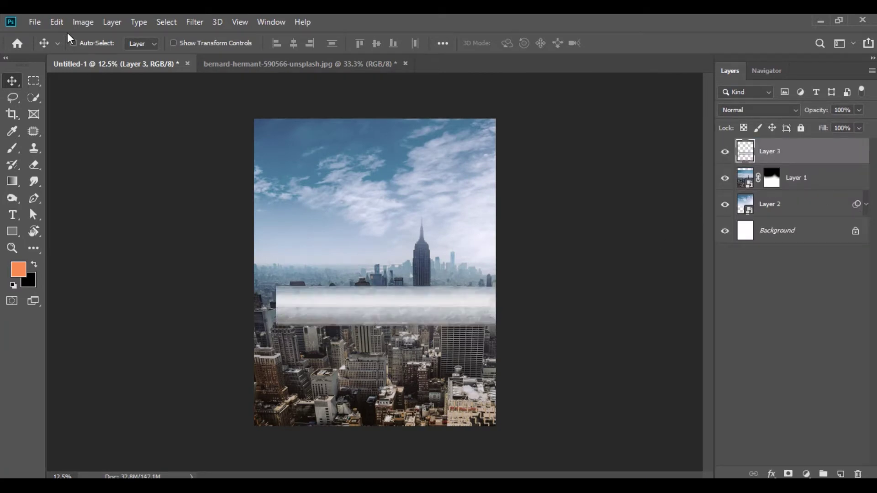
Step: Transform the pipe to span the full canvas width, thinner, tilted slightly upward to the right and lowered across the buildings
click(56, 22)
click(114, 301)
drag(276, 305, 255, 305)
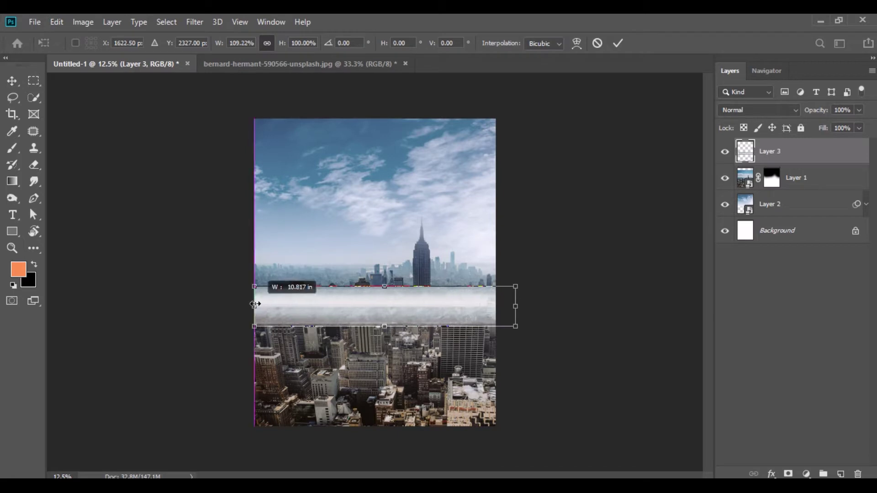
drag(384, 287, 385, 305)
drag(554, 309, 545, 297)
drag(465, 314, 457, 338)
drag(374, 326, 373, 346)
click(18, 87)
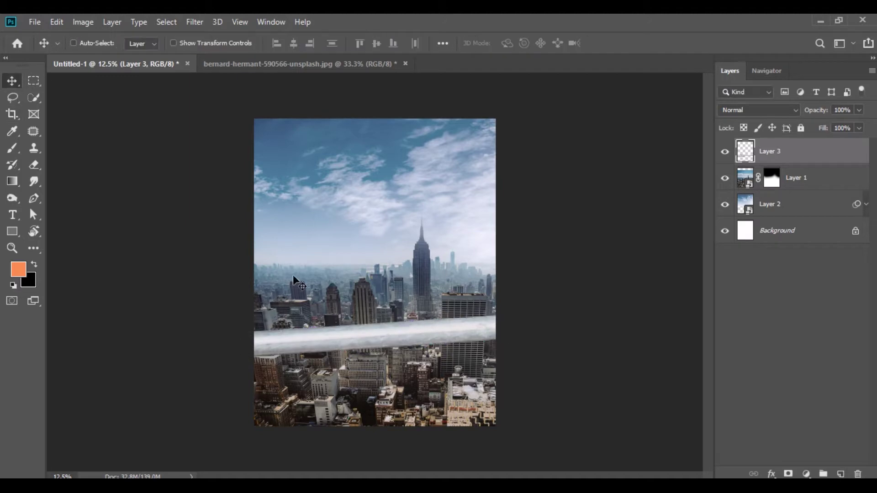
Step: Darken the pipe layer with Curves, setting the point to output 110 and input 146
click(80, 27)
mouse_move(89, 55)
click(253, 78)
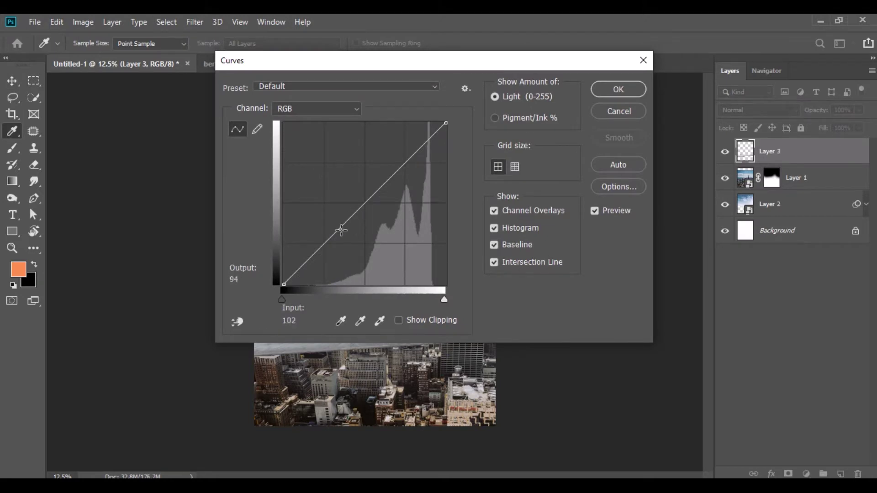
drag(342, 222, 347, 231)
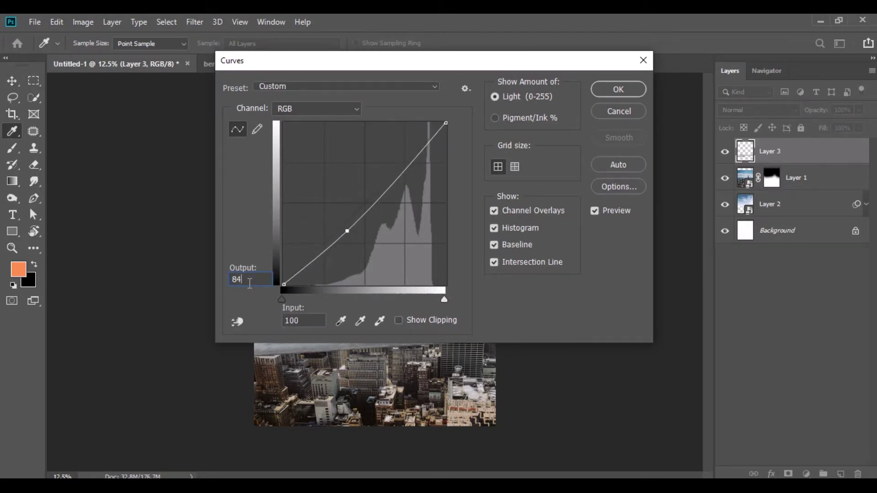
text(110)
key(Tab)
text(146)
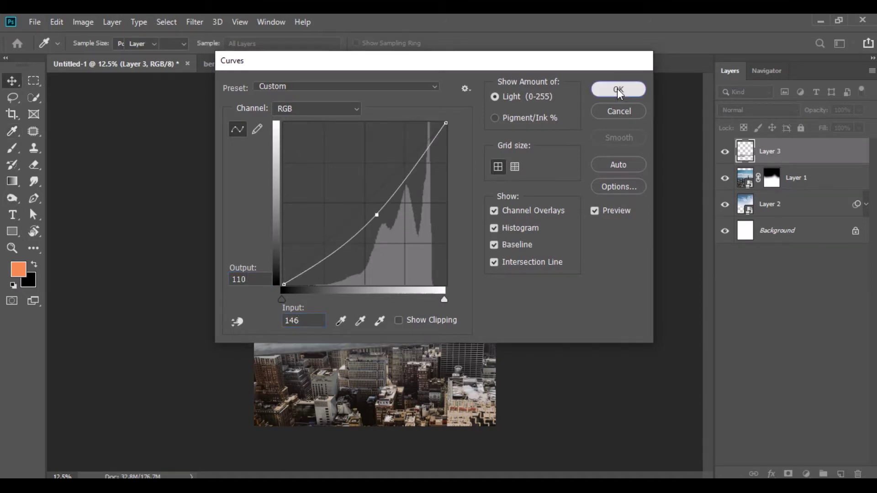
click(618, 90)
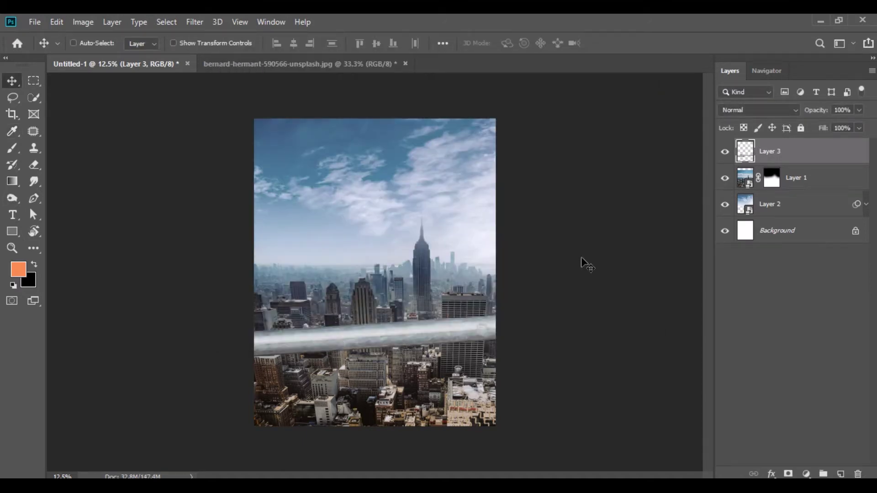
Step: Darken the city in Layer 1 with Curves, setting the point to output 124 and input 138, and collapse its smart filters
click(747, 181)
click(83, 22)
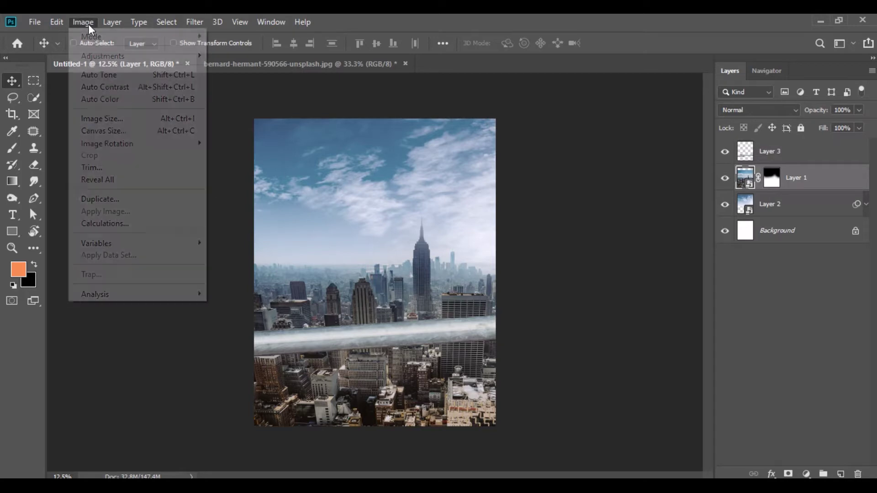
mouse_move(109, 57)
click(247, 81)
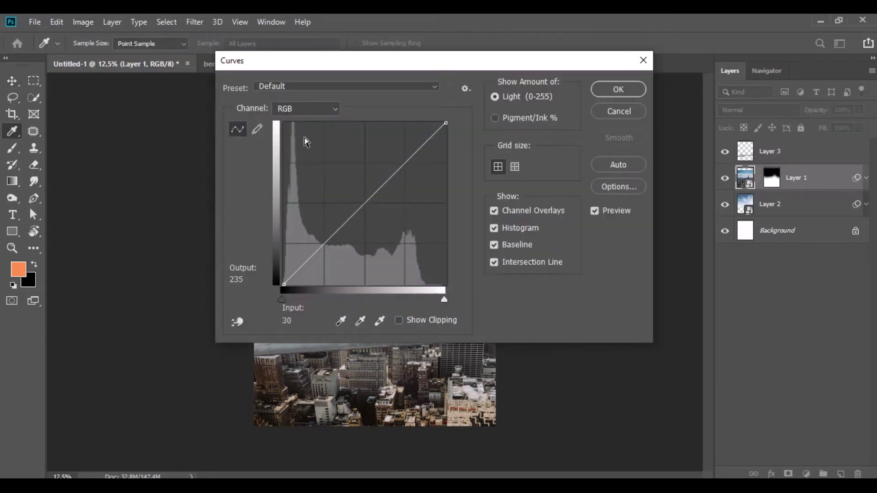
drag(359, 205, 366, 209)
click(252, 281)
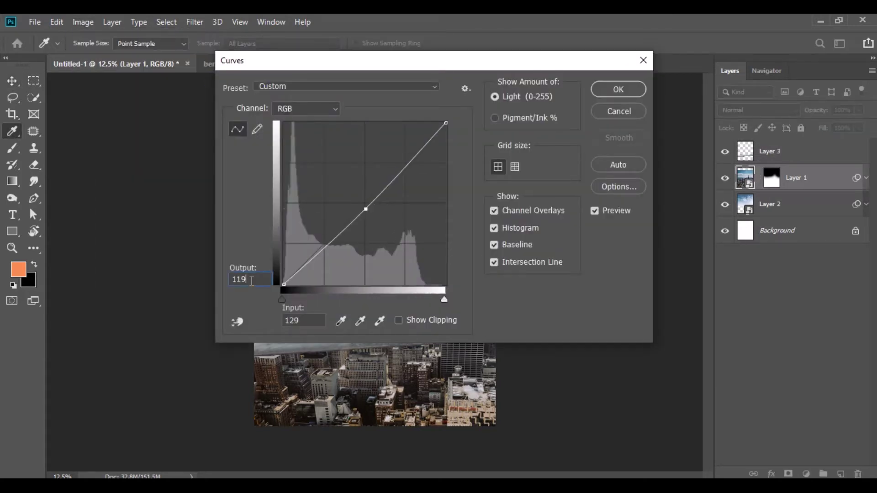
text(24)
key(Tab)
text(138)
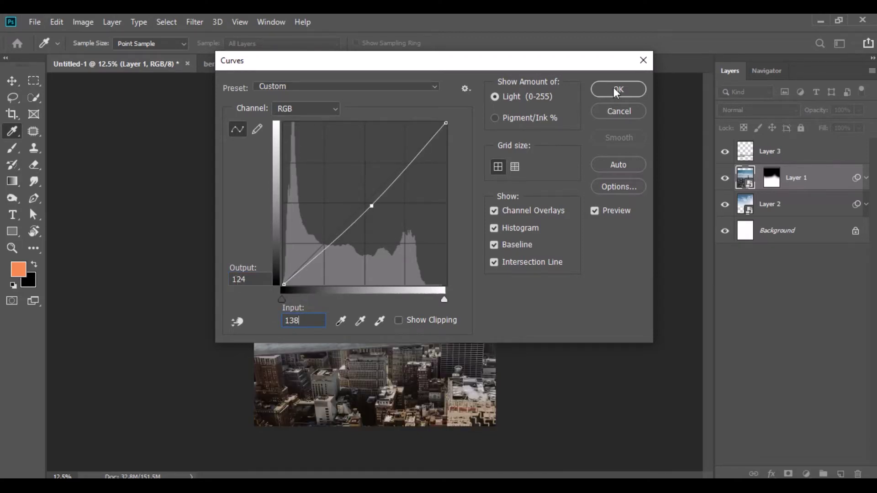
click(617, 90)
click(867, 180)
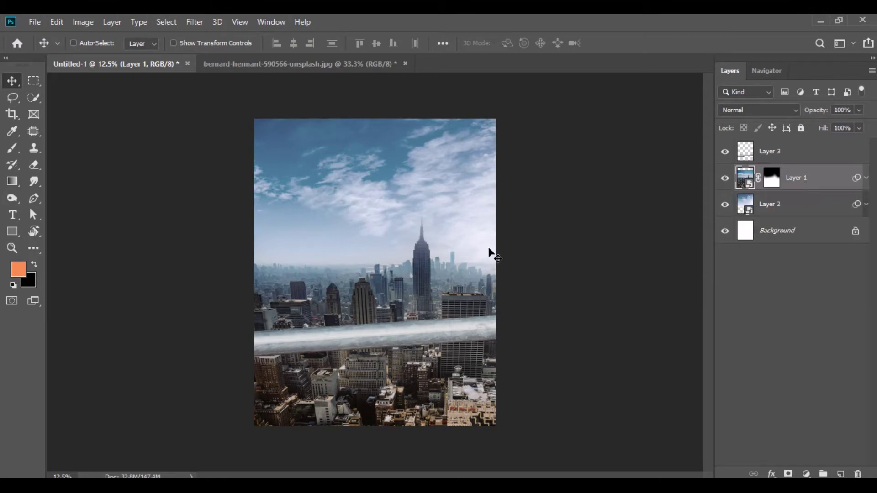
Step: Close the pipe photo without saving and open model.png from the Spidermen folder
click(405, 63)
click(436, 201)
key(alt+Tab)
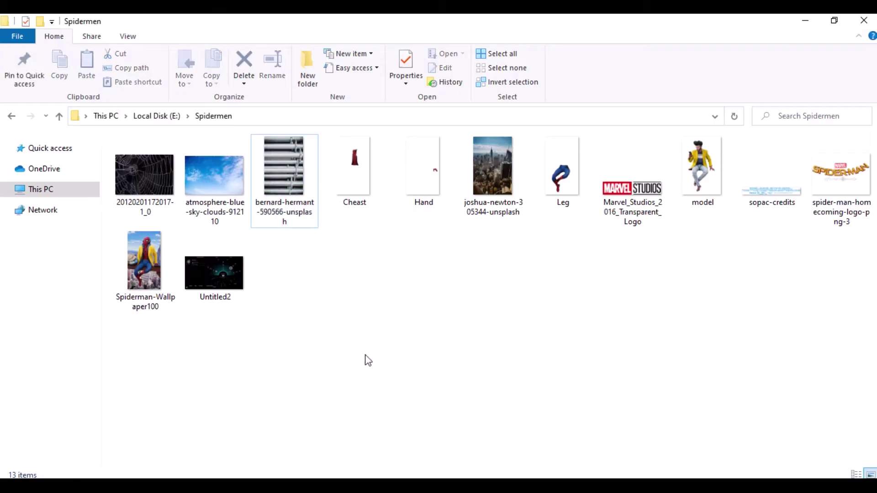
drag(703, 179, 237, 63)
Step: Copy the model into Untitled-1 and place its layer above the pipe layer
drag(371, 265, 374, 314)
drag(771, 180, 770, 150)
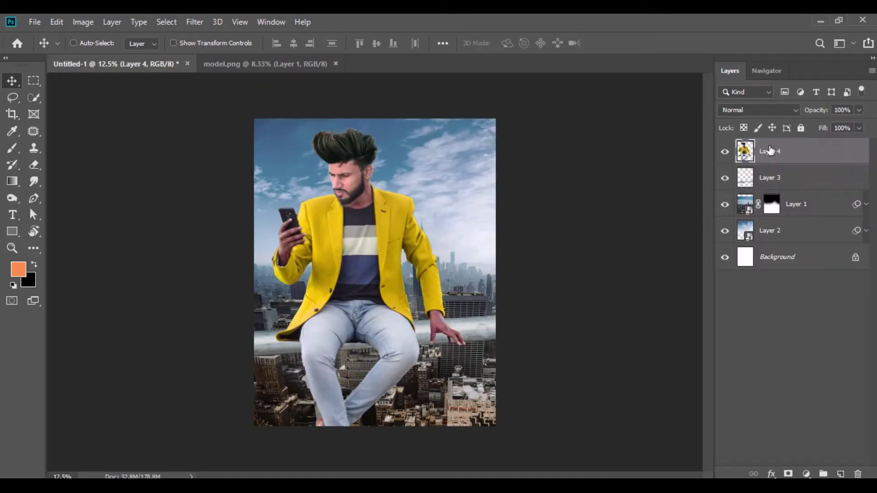
Step: Scale the model to 58%, rotate it -4.63 degrees and position it so that it sits on the pipe
click(57, 23)
click(147, 300)
drag(283, 43, 250, 48)
drag(377, 307, 383, 316)
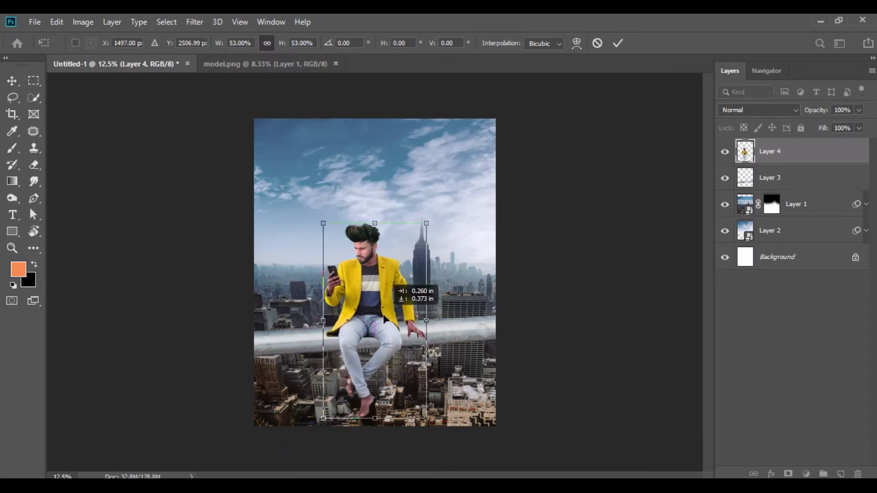
drag(455, 281, 448, 271)
drag(397, 326, 400, 316)
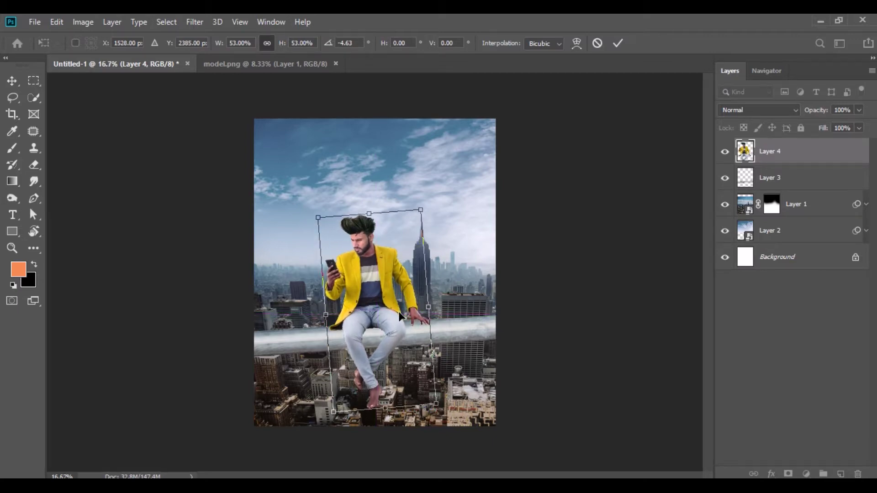
scroll(399, 315, up, 3)
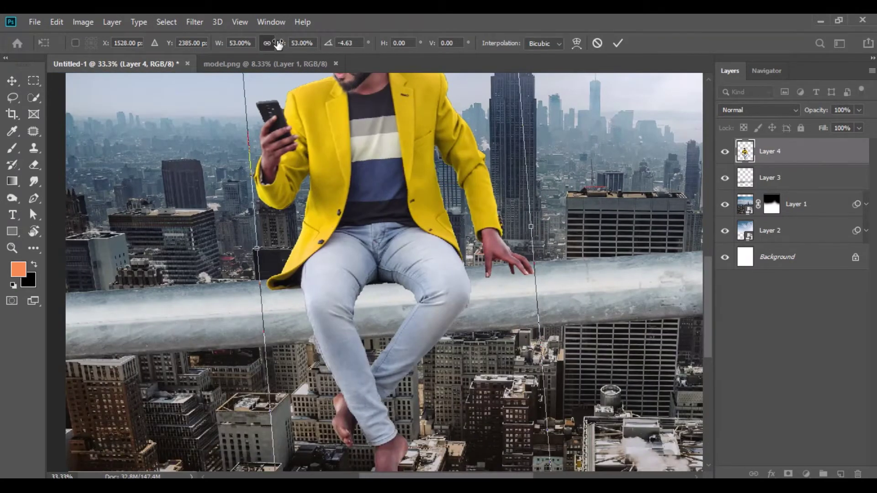
drag(278, 44, 281, 46)
drag(414, 293, 419, 295)
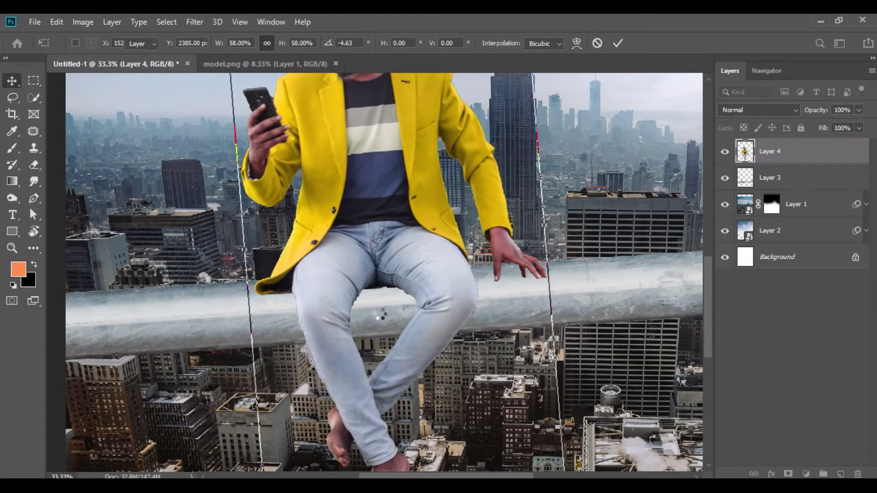
key(Return)
Step: Apply the model's transform, load the pipe's outline from Layer 3 as a selection, and add a new layer above it
click(764, 185)
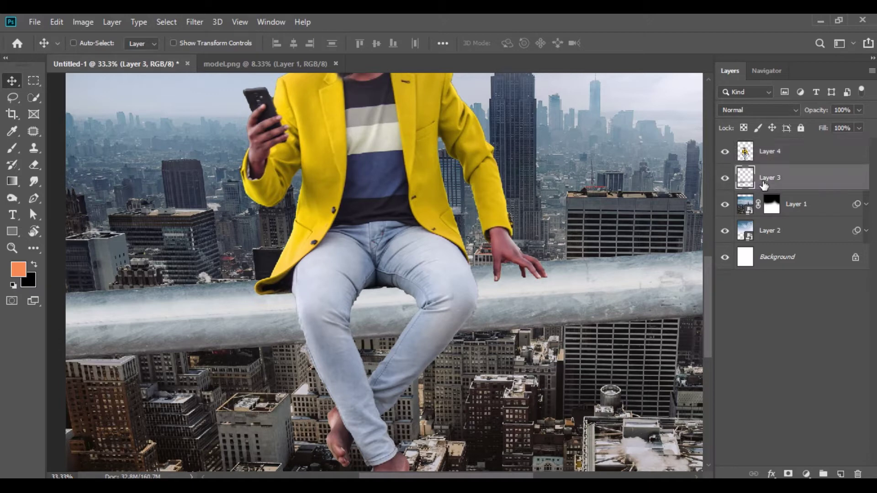
ctrl+click(748, 182)
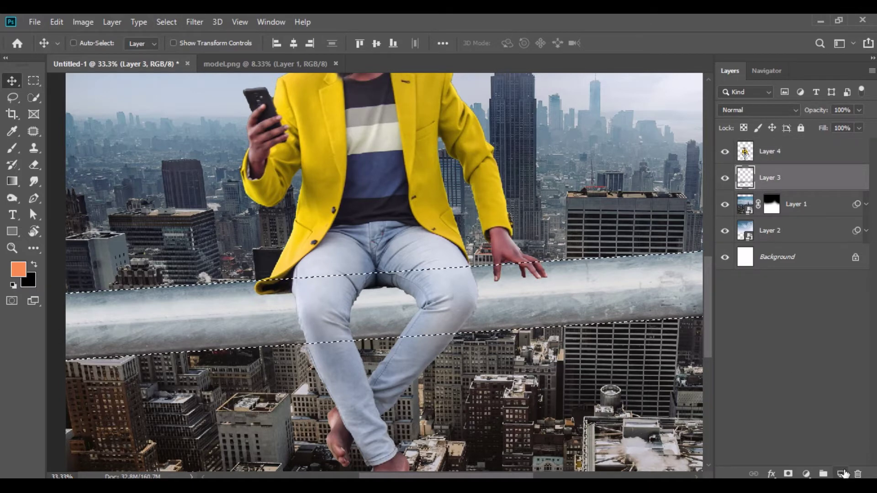
click(841, 473)
Step: Paint black contact shadows on the pipe around the model's thighs with a soft 30% opacity brush, and clear the selection
click(9, 152)
key(x)
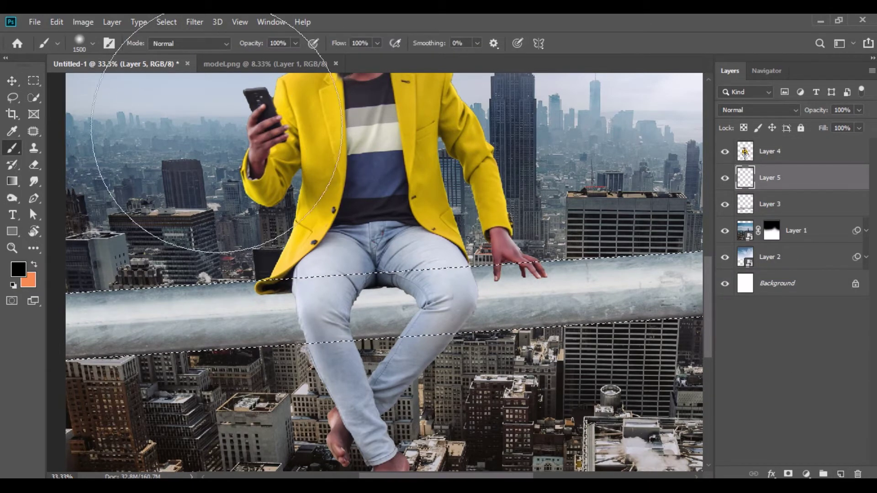
click(268, 44)
text(3)
key(Return)
key(bracketleft)
key(bracketleft)
key(bracketleft)
key(bracketleft)
key(bracketleft)
key(bracketleft)
key(bracketleft)
key(bracketleft)
key(bracketleft)
key(bracketleft)
key(bracketleft)
key(bracketleft)
key(bracketleft)
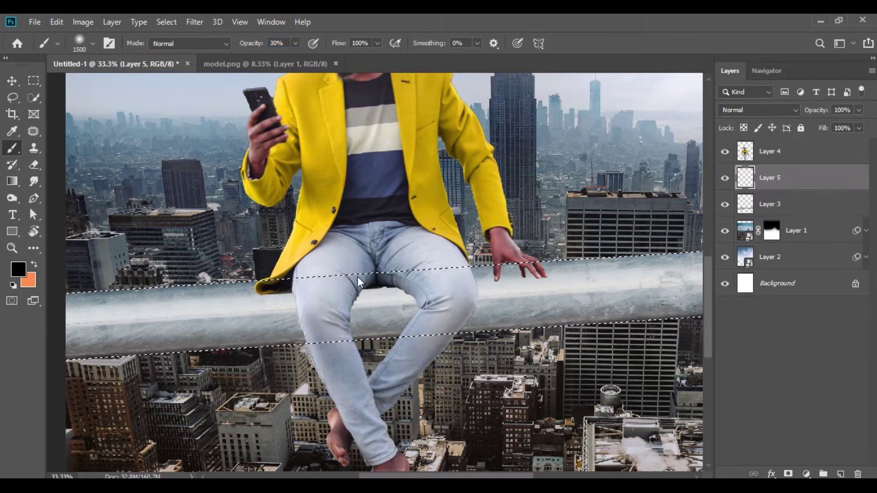
key(bracketright)
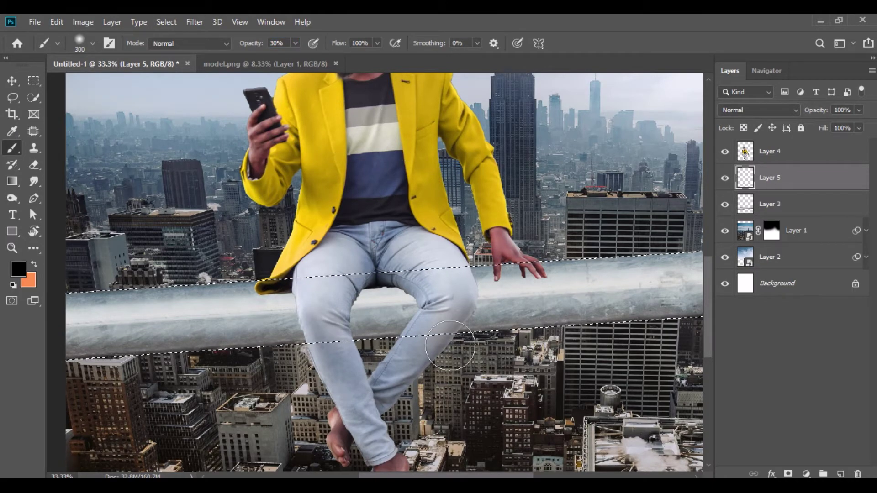
key(ctrl+minus)
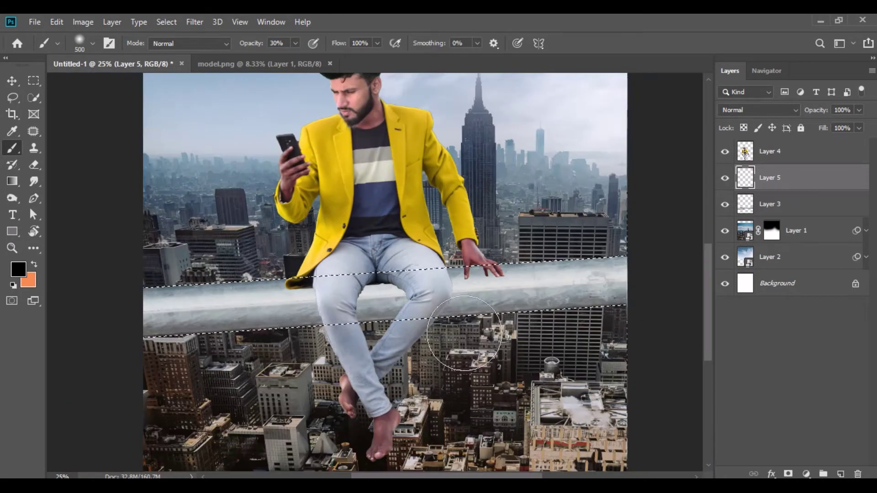
key(bracketright)
key(bracketright)
key(bracketright)
right_click(480, 338)
key(Return)
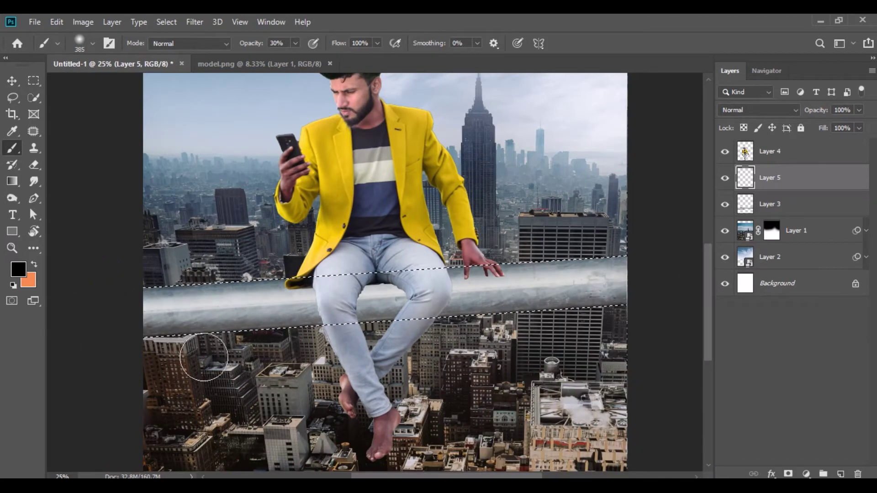
key(ctrl+plus)
key(ctrl+plus)
key(ctrl+plus)
key(bracketleft)
key(bracketleft)
key(bracketleft)
key(bracketleft)
key(bracketleft)
key(bracketleft)
key(bracketleft)
key(bracketleft)
key(bracketleft)
mouse_move(362, 293)
mouse_down()
mouse_move(323, 401)
mouse_move(319, 358)
mouse_move(378, 297)
mouse_move(470, 318)
mouse_move(465, 354)
mouse_move(457, 315)
mouse_up()
mouse_move(400, 296)
mouse_down()
mouse_move(219, 323)
mouse_move(245, 415)
mouse_up()
mouse_move(525, 388)
mouse_down()
mouse_move(570, 340)
mouse_move(556, 254)
mouse_up()
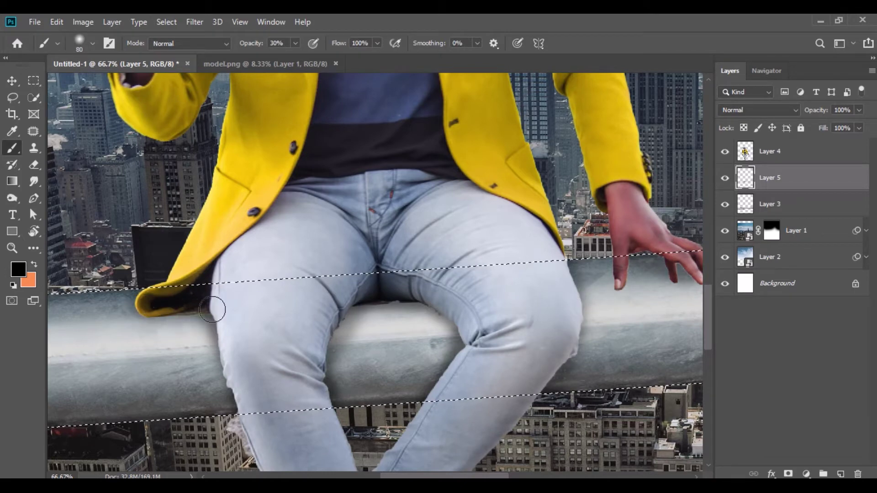
key(v)
click(167, 22)
click(176, 47)
Step: On Layer 4, erase the ragged leftover edge beneath the jeans between the thighs with a 10 px Eraser
click(775, 157)
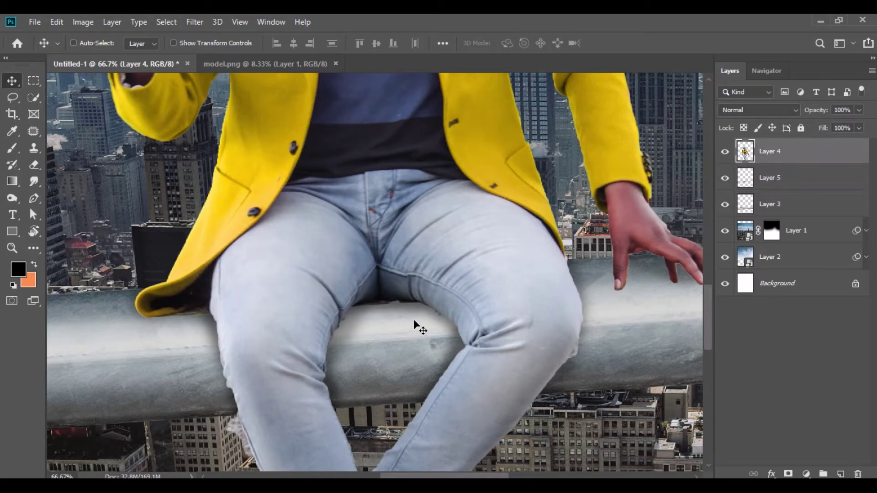
key(ctrl+plus)
key(ctrl+plus)
key(ctrl+plus)
key(ctrl+plus)
drag(393, 392, 422, 243)
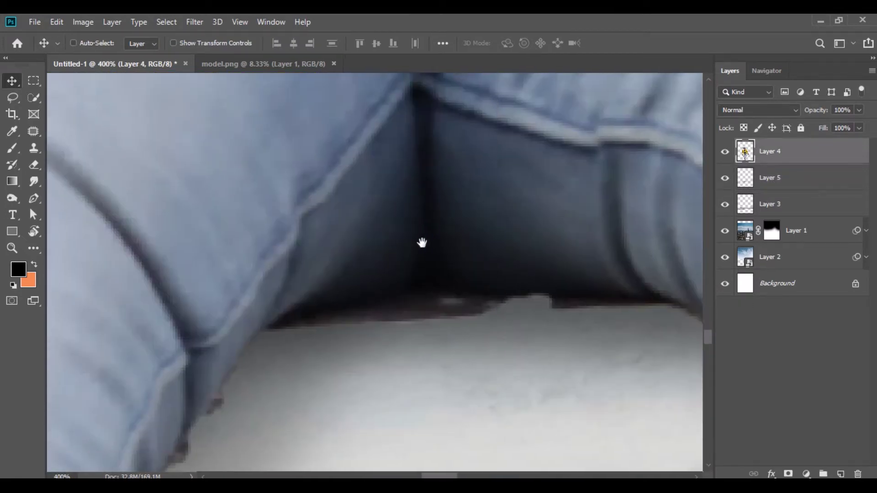
click(34, 164)
right_click(435, 272)
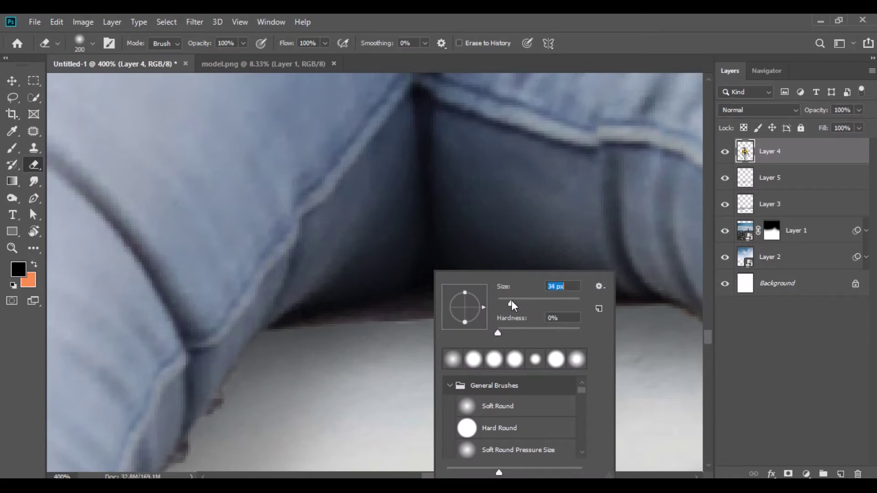
key(Return)
key(bracketleft)
key(bracketleft)
key(bracketleft)
mouse_move(348, 341)
mouse_down()
mouse_move(340, 322)
mouse_move(438, 309)
mouse_move(529, 312)
mouse_up()
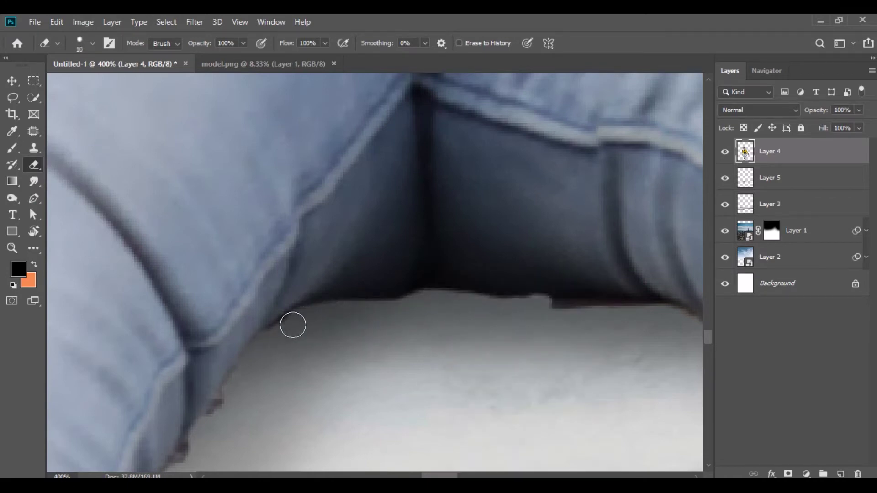
drag(534, 312, 637, 318)
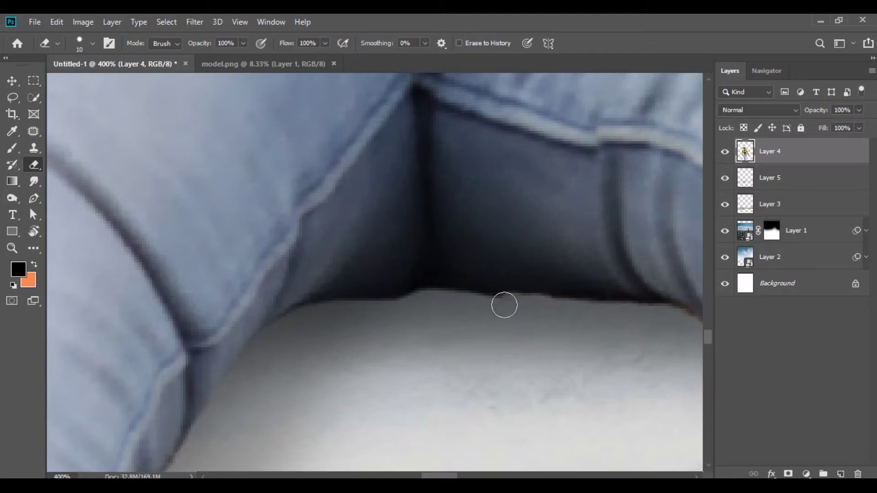
Step: Erase the frayed fringe along the outer edge of the jeans on the phone-hand side, from thigh to ankle
drag(533, 365, 335, 270)
drag(176, 395, 411, 247)
drag(197, 365, 476, 220)
drag(206, 365, 447, 206)
mouse_move(205, 234)
mouse_down()
mouse_move(311, 457)
mouse_move(183, 311)
mouse_move(229, 211)
mouse_up()
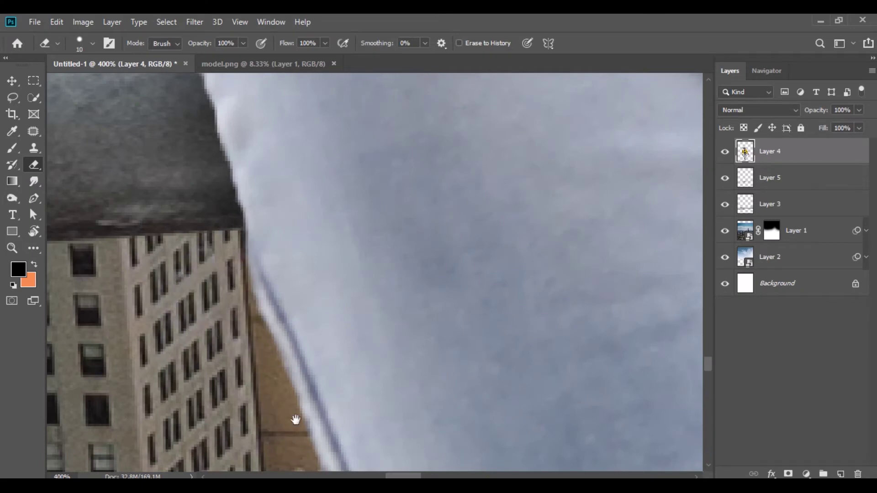
drag(279, 412, 311, 192)
drag(374, 347, 339, 182)
drag(383, 325, 316, 197)
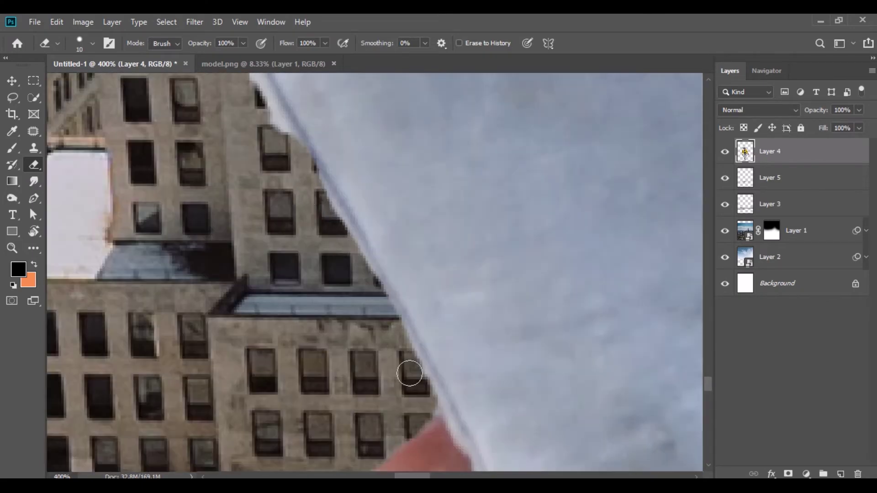
drag(255, 91, 311, 324)
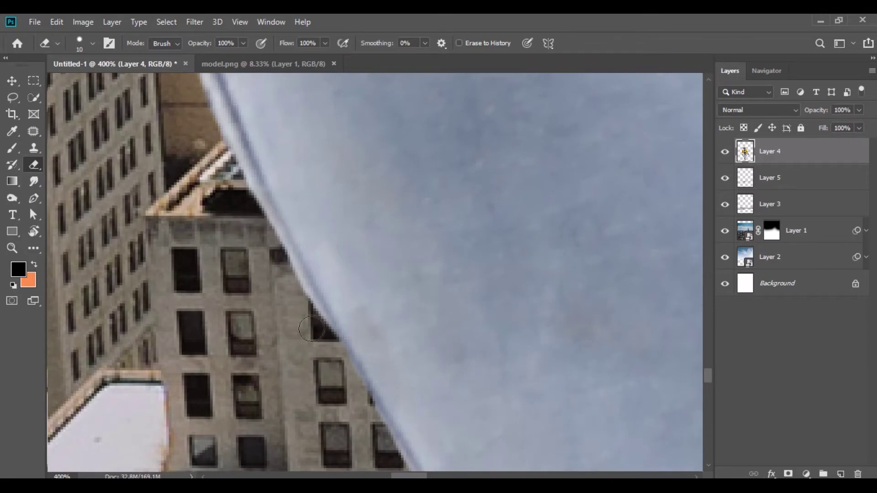
mouse_move(223, 137)
mouse_down()
mouse_move(245, 196)
mouse_move(269, 227)
mouse_up()
drag(267, 252, 361, 467)
drag(234, 172, 289, 281)
Step: Clean up the outer edge of the jeans at the knee nearest the resting hand with the Eraser
key(ctrl+minus)
key(ctrl+minus)
key(ctrl+minus)
drag(504, 304, 266, 252)
drag(616, 124, 519, 260)
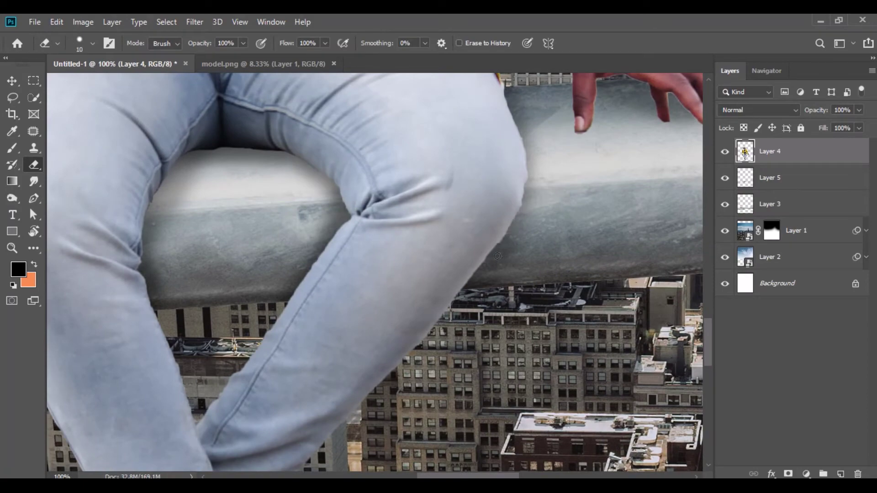
key(ctrl+minus)
key(ctrl+minus)
key(ctrl+minus)
key(ctrl+minus)
key(ctrl+minus)
key(ctrl+minus)
key(ctrl+minus)
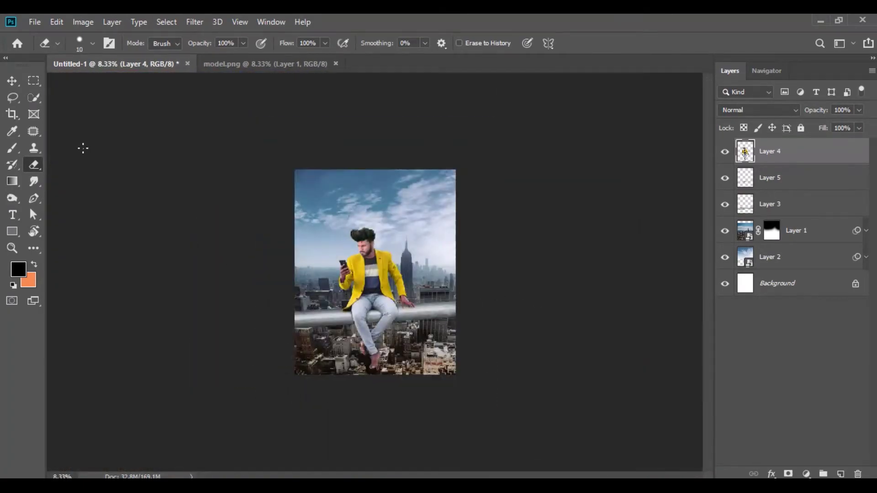
Step: Close the model.png document
click(12, 81)
click(323, 64)
click(335, 63)
Step: Open Leg.png and copy its Spider-Man legs into Untitled-1 over the model's legs
key(ctrl+plus)
key(ctrl+plus)
key(ctrl+plus)
drag(388, 313, 374, 196)
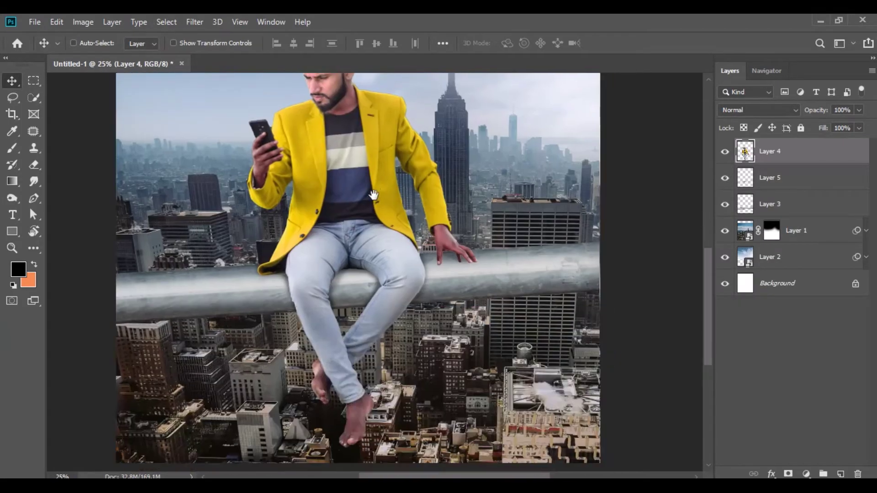
key(alt+Tab)
drag(564, 171, 301, 68)
drag(353, 314, 335, 259)
Step: Enlarge, rotate and position the Spider-Man legs with Free Transform so that they cover the model's jeans
click(56, 23)
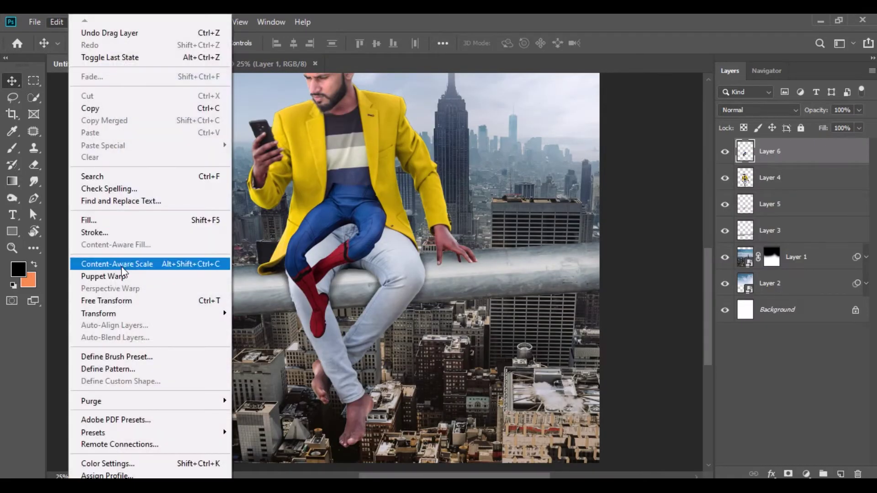
click(151, 301)
drag(400, 175, 383, 165)
drag(281, 44, 314, 44)
drag(325, 159, 336, 234)
drag(403, 197, 417, 205)
drag(377, 239, 365, 236)
drag(415, 323, 435, 323)
mouse_move(265, 337)
mouse_down()
mouse_move(257, 337)
mouse_move(268, 337)
mouse_up()
Step: Warp the Spider-Man legs to follow the model's waist, thighs, knees and crossed feet, and apply the transform
right_click(355, 230)
click(376, 310)
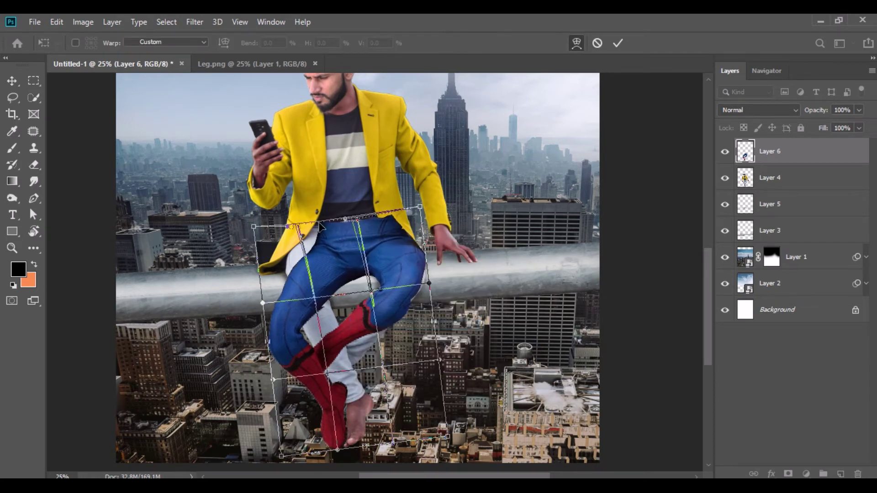
mouse_move(420, 207)
mouse_down()
mouse_move(405, 210)
mouse_move(421, 207)
mouse_up()
drag(430, 284, 433, 289)
drag(322, 385, 348, 389)
drag(278, 381, 294, 359)
drag(263, 302, 264, 282)
drag(280, 224, 231, 204)
drag(421, 207, 427, 202)
drag(344, 451, 355, 470)
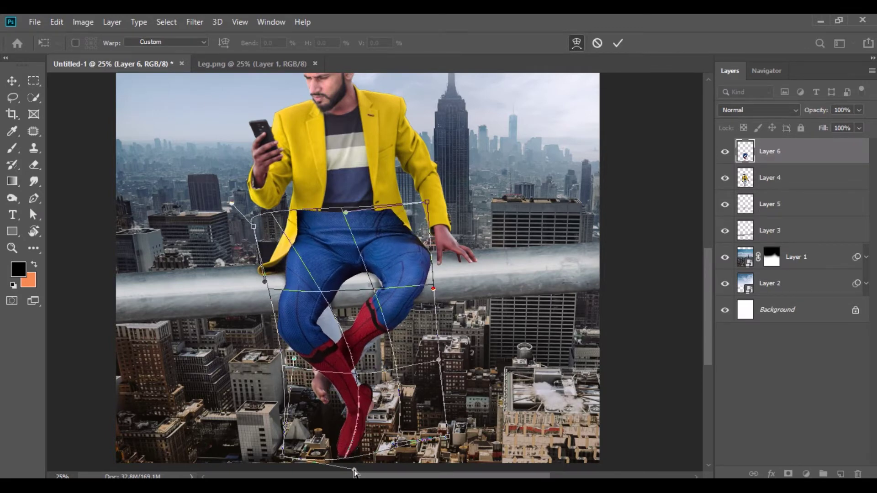
click(12, 81)
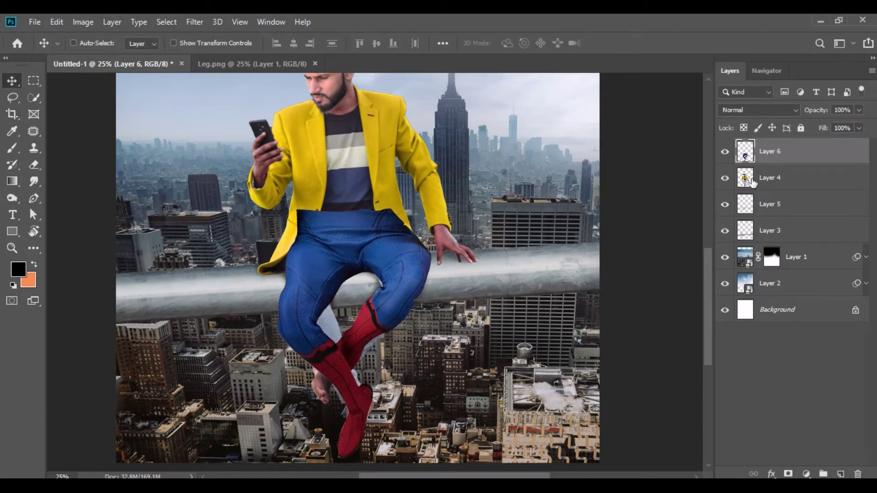
Step: Add masks to Layer 4 and hide the exposed jeans and bare foot with a 202 px black brush at 100% opacity
click(768, 178)
double_click(788, 474)
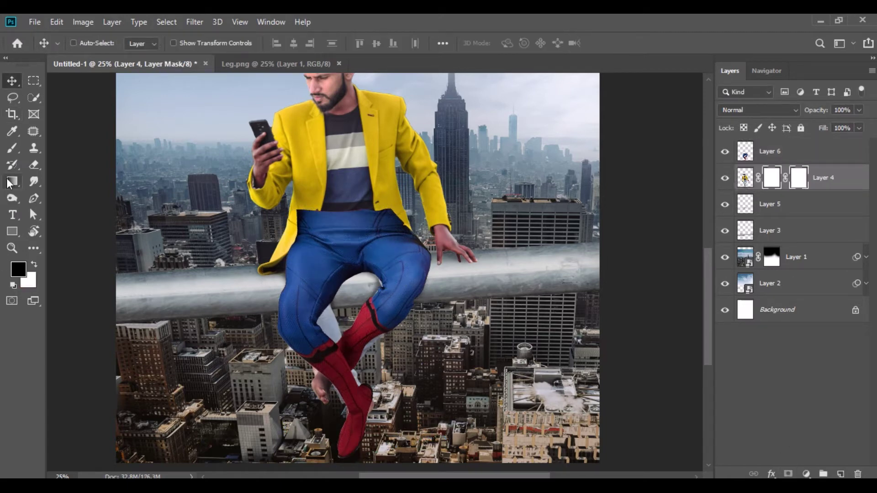
click(13, 149)
right_click(303, 319)
drag(429, 305, 432, 305)
click(268, 367)
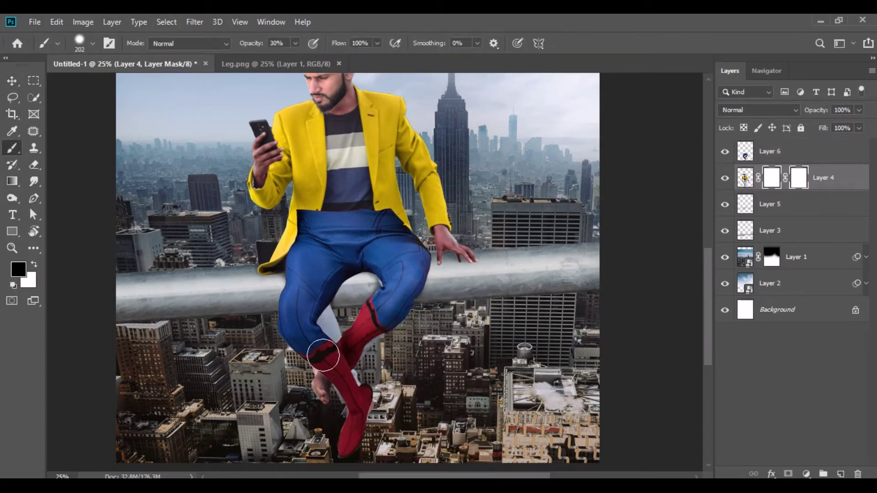
click(296, 43)
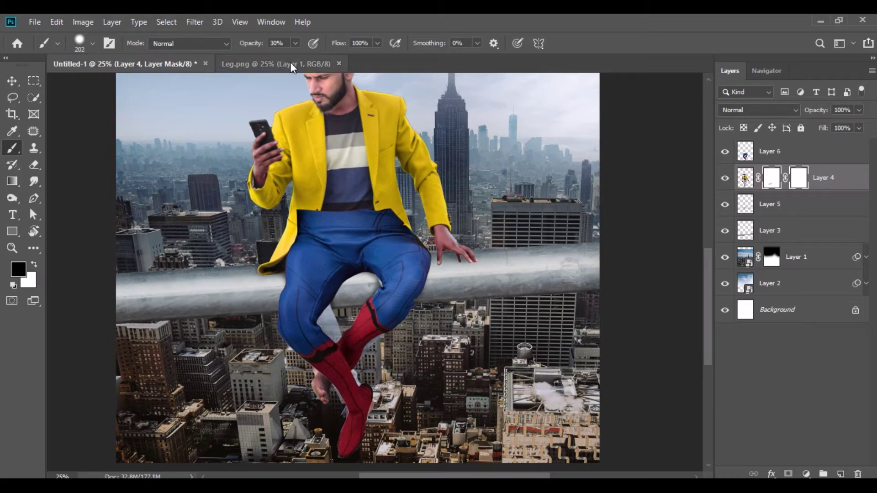
click(406, 323)
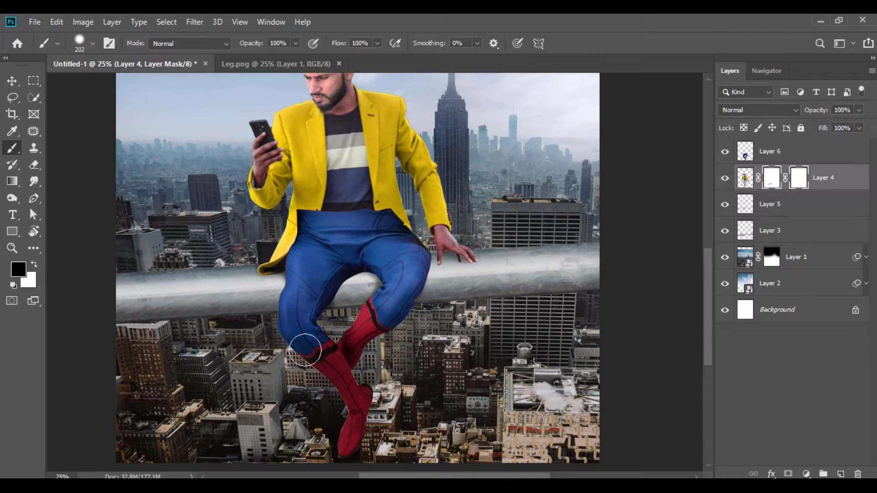
Step: Delete the extra second mask from Layer 4
key(ctrl+plus)
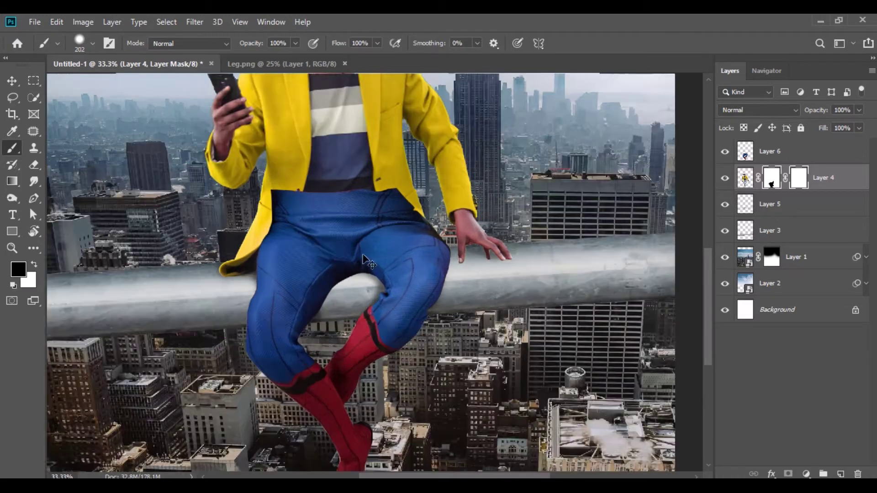
key(ctrl+plus)
drag(806, 187, 857, 474)
click(379, 200)
Step: Lower the fill of Layer 6 to 35% and add a layer mask to it
click(849, 152)
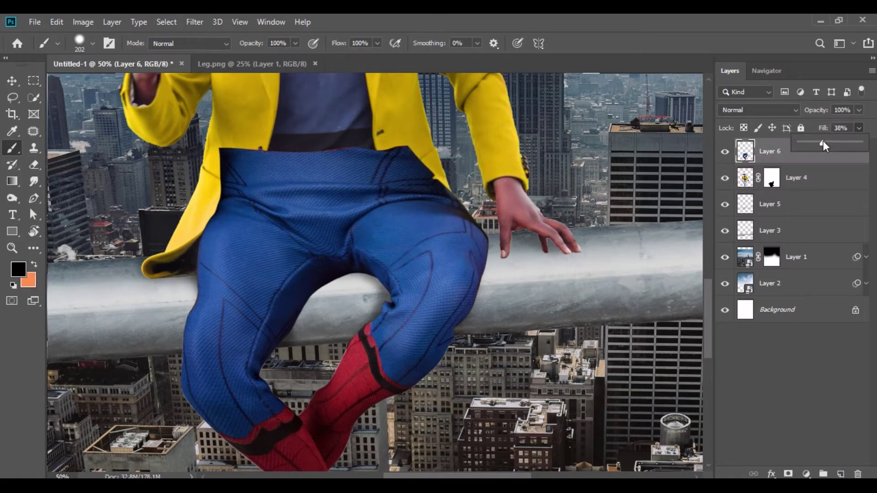
drag(824, 146, 821, 146)
click(789, 474)
Step: Mask the suit off the yellow jacket flap on the resting-hand side using a black brush reduced to 32 px
key(ctrl+plus)
key(ctrl+plus)
key(ctrl+plus)
key(ctrl+plus)
drag(419, 309, 351, 433)
drag(497, 102, 374, 378)
drag(457, 92, 367, 247)
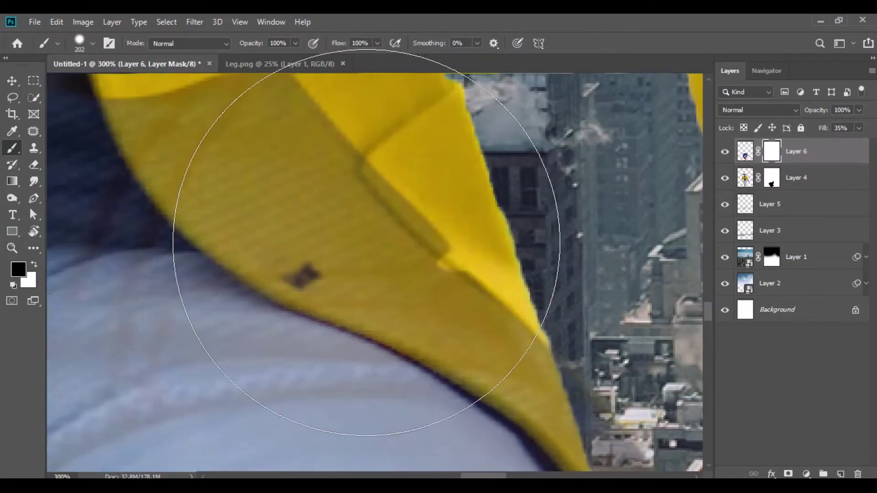
right_click(368, 247)
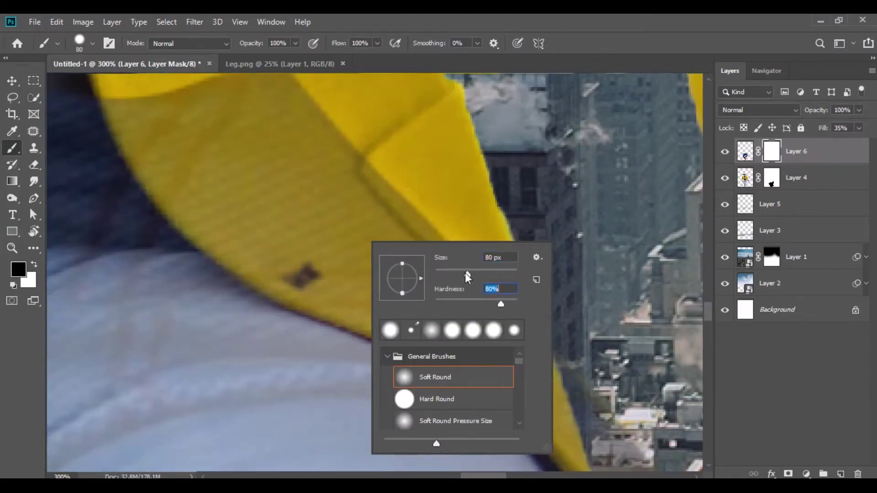
key(Return)
mouse_move(296, 207)
mouse_down()
mouse_move(239, 147)
mouse_move(172, 180)
mouse_move(565, 430)
mouse_move(228, 146)
mouse_move(313, 279)
mouse_move(305, 293)
mouse_up()
right_click(400, 244)
click(522, 307)
key(Return)
drag(152, 87, 329, 141)
mouse_move(399, 269)
mouse_down()
mouse_move(339, 133)
mouse_move(300, 78)
mouse_up()
Step: Continue masking the suit along the jacket's lower tip and the outer thigh beside the resting hand
drag(646, 419, 505, 191)
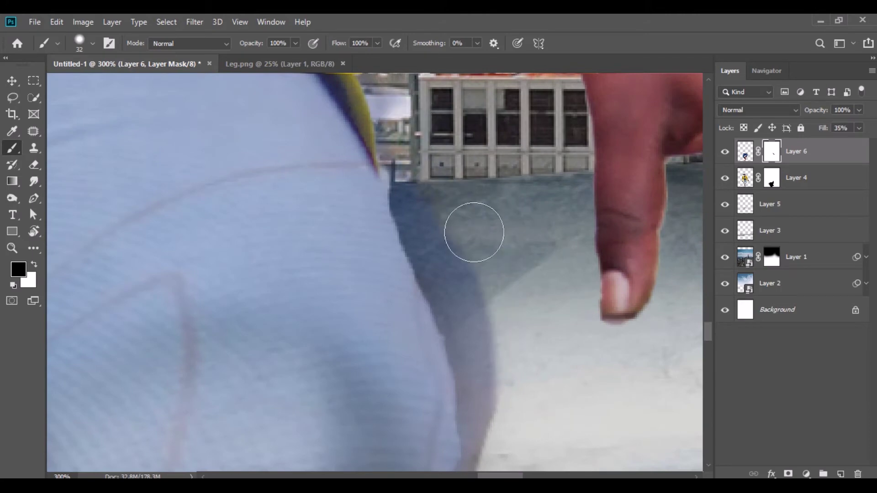
drag(464, 211, 522, 339)
drag(387, 185, 489, 387)
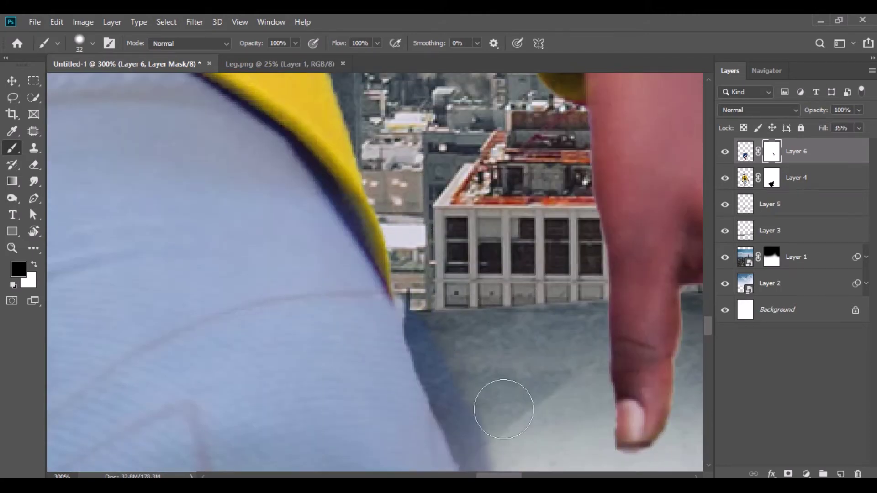
drag(274, 137, 468, 294)
drag(266, 121, 483, 294)
drag(324, 143, 590, 165)
Step: Mask the suit off the yellow jacket flap and dark lining beside the outer thigh on the phone-hand side
mouse_move(151, 180)
mouse_down()
mouse_move(411, 190)
mouse_move(138, 187)
mouse_move(53, 349)
mouse_move(66, 188)
mouse_up()
drag(211, 219, 458, 169)
mouse_move(276, 279)
mouse_down()
mouse_move(177, 435)
mouse_move(261, 104)
mouse_move(158, 112)
mouse_up()
drag(208, 357, 352, 152)
mouse_move(279, 284)
mouse_down()
mouse_move(178, 368)
mouse_move(307, 121)
mouse_up()
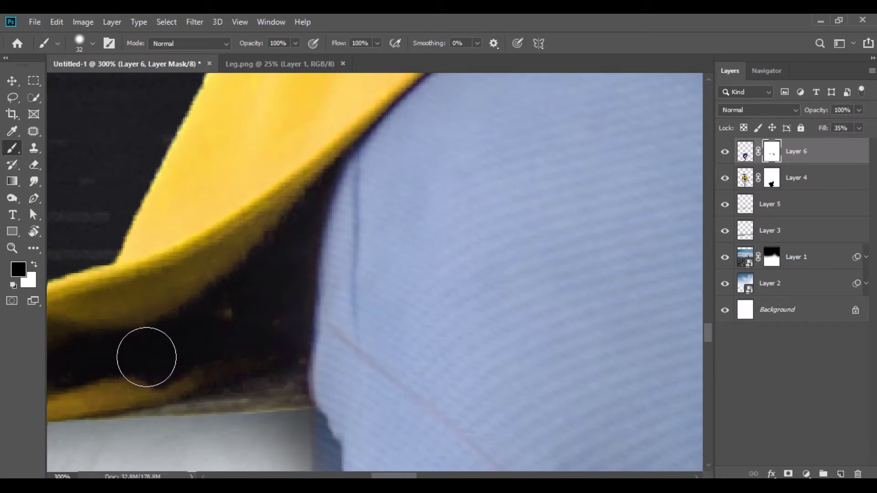
Step: Restore the fill of Layer 6 to 100% and check the masked suit legs against the jacket
key(ctrl+minus)
key(ctrl+minus)
key(ctrl+minus)
key(ctrl+minus)
key(ctrl+minus)
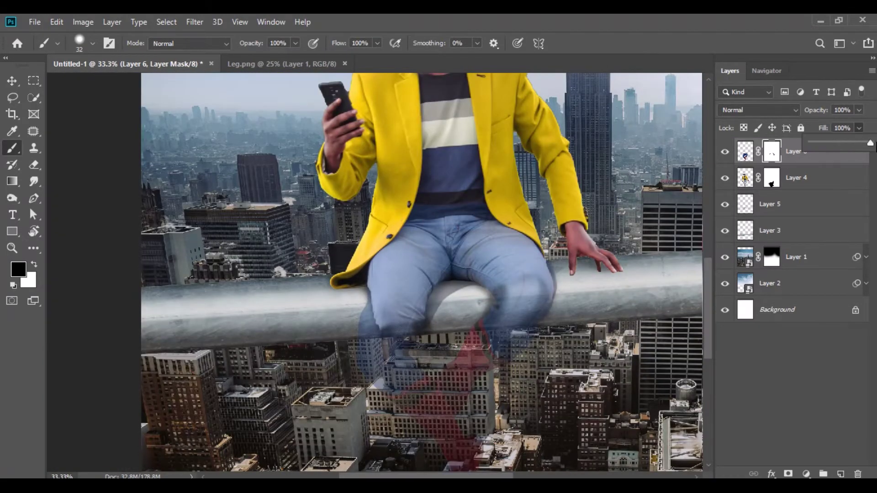
scroll(552, 257, up, 2)
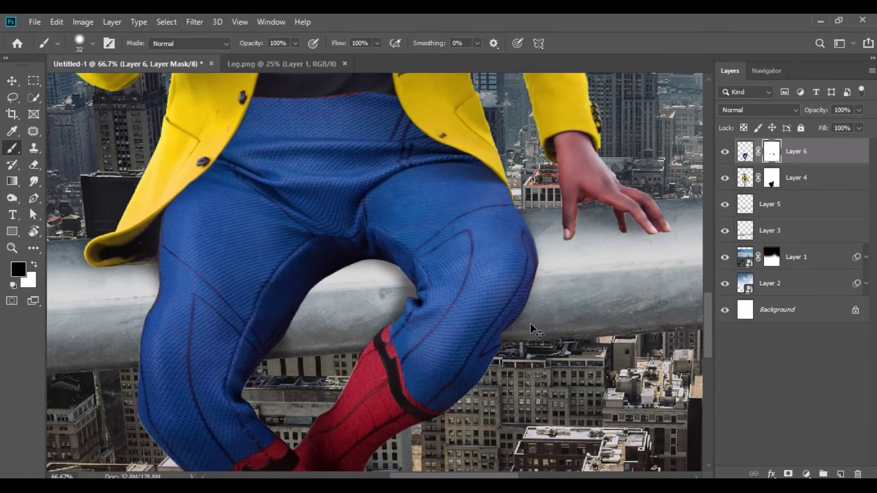
key(ctrl+minus)
key(ctrl+minus)
key(ctrl+minus)
key(ctrl+minus)
key(ctrl+minus)
Step: Close Leg.png, open Cheast.png and move its Spider-Man chest piece onto the model's shirt in the poster
click(12, 80)
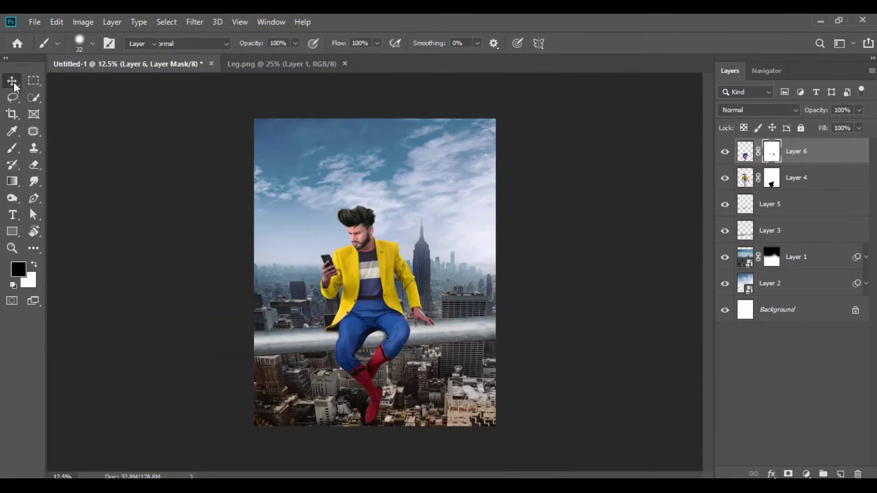
click(344, 63)
click(329, 486)
drag(349, 188, 279, 61)
drag(388, 241, 212, 92)
drag(374, 284, 374, 285)
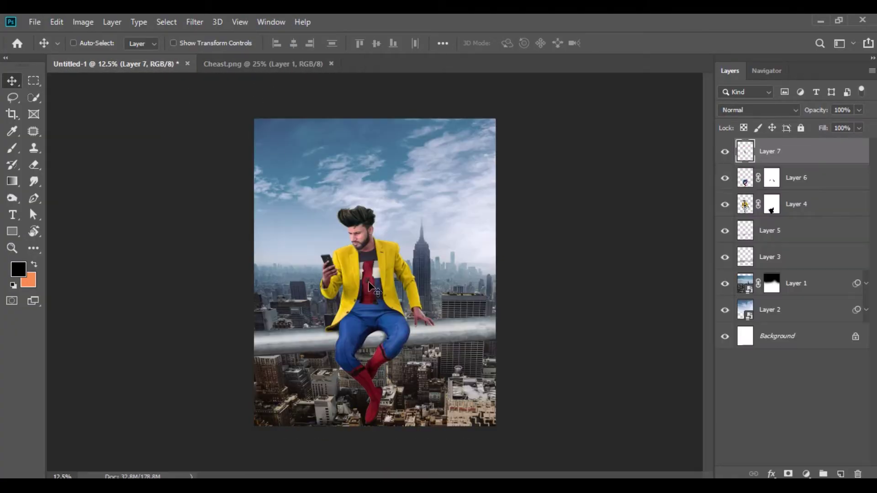
Step: Free-transform the chest piece, enlarging and slightly rotating it to fit between the neckline and the jacket lapels
key(ctrl+plus)
key(ctrl+plus)
key(ctrl+plus)
key(ctrl+plus)
key(ctrl+plus)
key(ctrl+plus)
drag(380, 154, 419, 238)
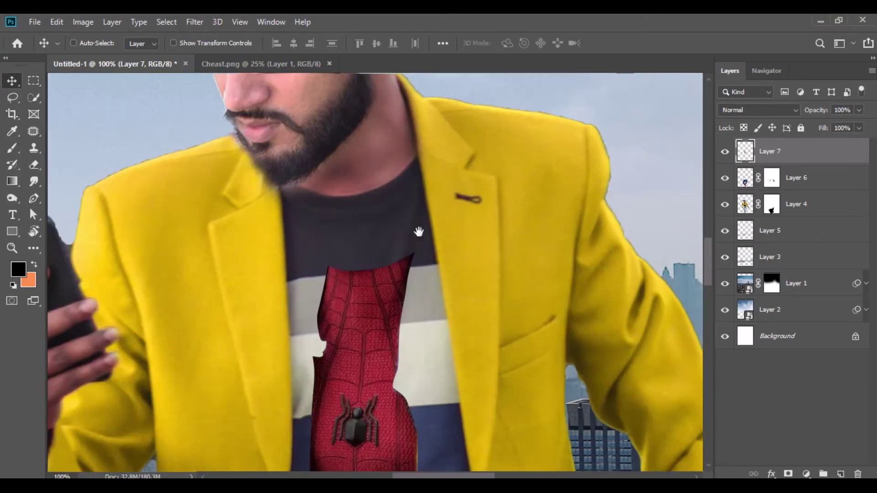
click(56, 24)
click(120, 301)
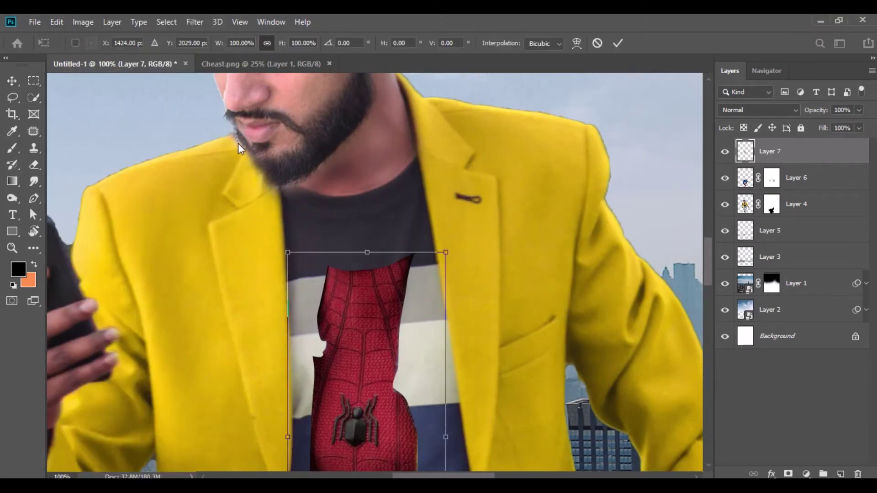
drag(283, 44, 330, 55)
drag(529, 144, 519, 124)
drag(416, 185, 414, 227)
Step: Warp the chest piece so it fills the jacket opening out to both lapels and meets the waist
right_click(389, 224)
click(411, 306)
drag(487, 151, 472, 135)
drag(302, 195, 304, 190)
key(ctrl+minus)
key(ctrl+minus)
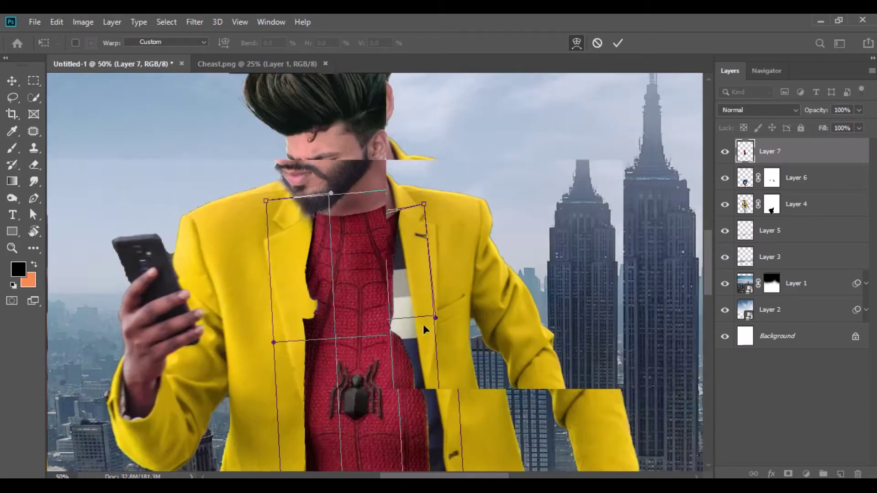
drag(436, 318, 625, 309)
scroll(626, 309, down, 5)
drag(299, 200, 288, 200)
drag(385, 412, 385, 371)
drag(447, 407, 450, 350)
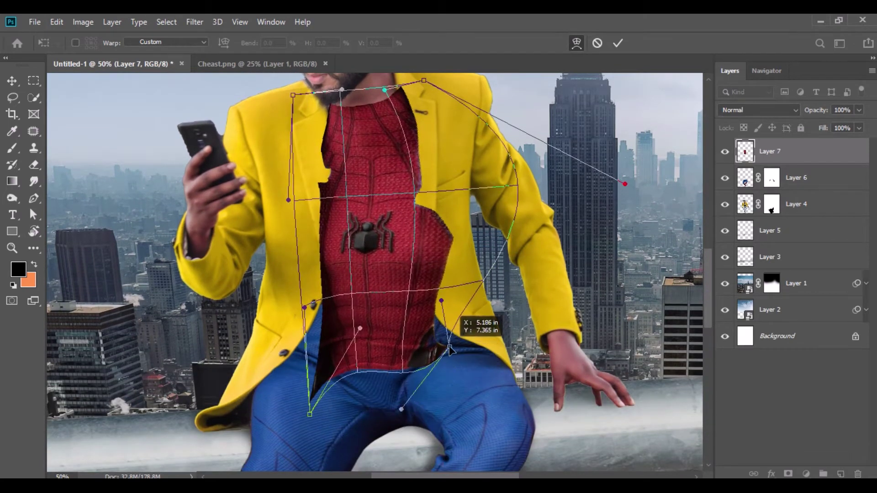
drag(310, 413, 298, 363)
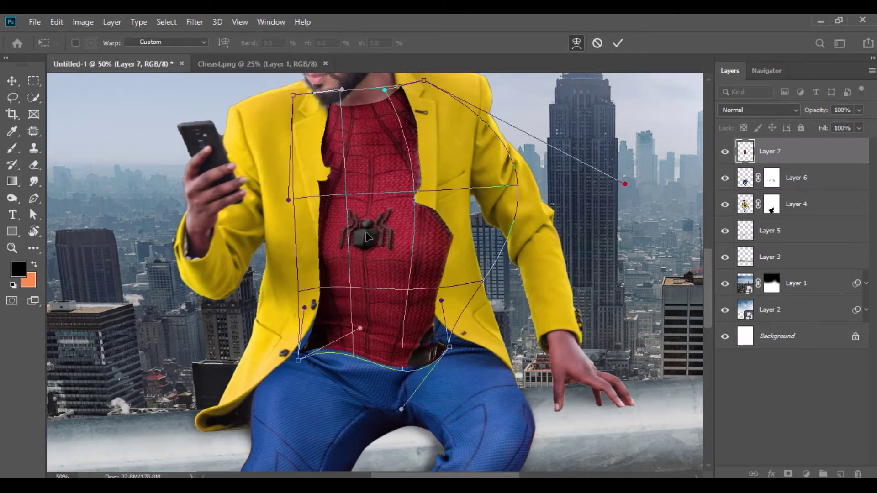
key(Return)
Step: Move Layer 7 below Layer 6, add a layer mask to it and lower its fill to 32%
drag(782, 152, 794, 195)
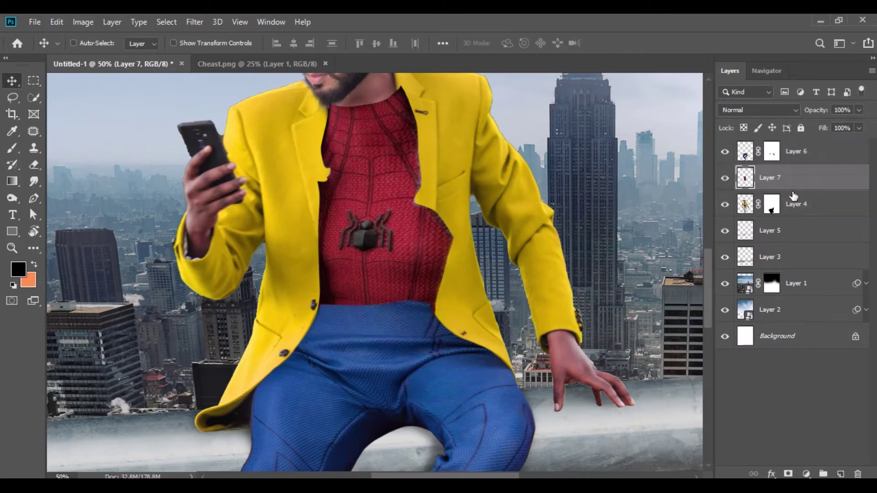
key(ctrl+plus)
key(ctrl+plus)
key(ctrl+plus)
key(ctrl+plus)
key(ctrl+plus)
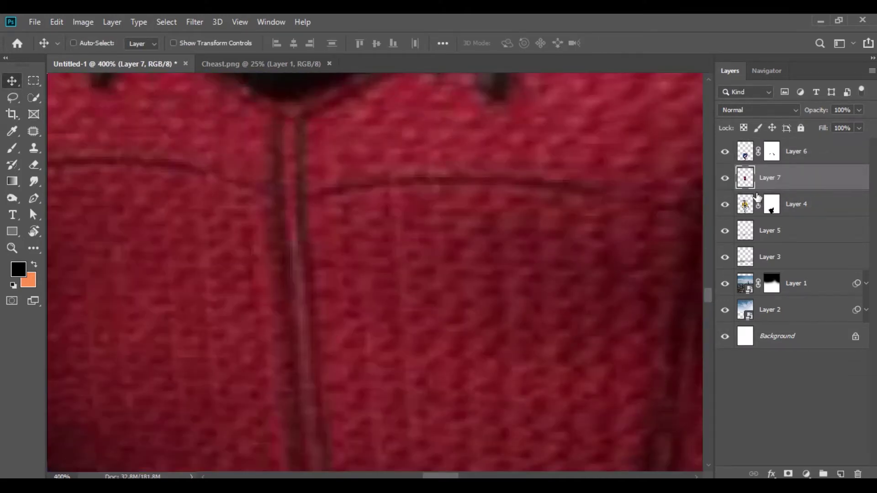
click(787, 475)
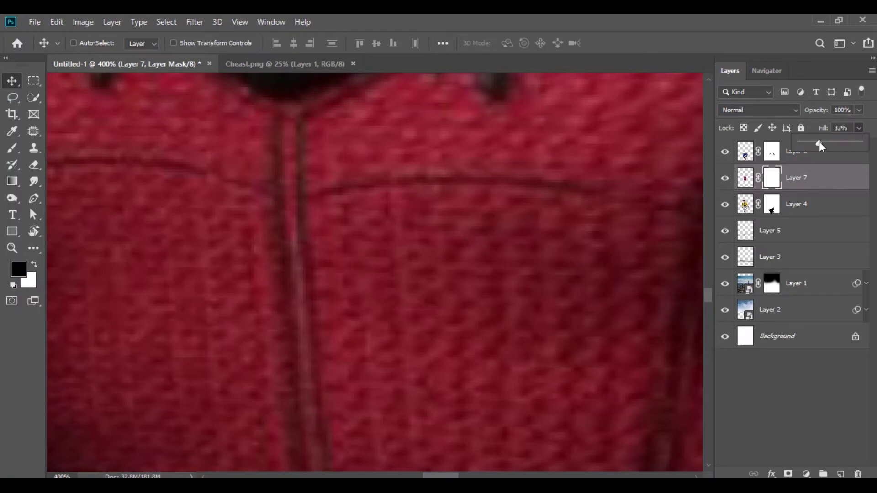
drag(820, 146, 819, 146)
Step: Mask the chest piece off the resting-hand-side lapel up to the neckline with a 32 px black brush
drag(639, 227, 285, 219)
click(15, 149)
mouse_move(539, 215)
mouse_down()
mouse_move(513, 245)
mouse_move(486, 440)
mouse_move(449, 65)
mouse_move(514, 410)
mouse_up()
mouse_move(456, 239)
mouse_down()
mouse_move(456, 188)
mouse_move(457, 204)
mouse_move(612, 226)
mouse_up()
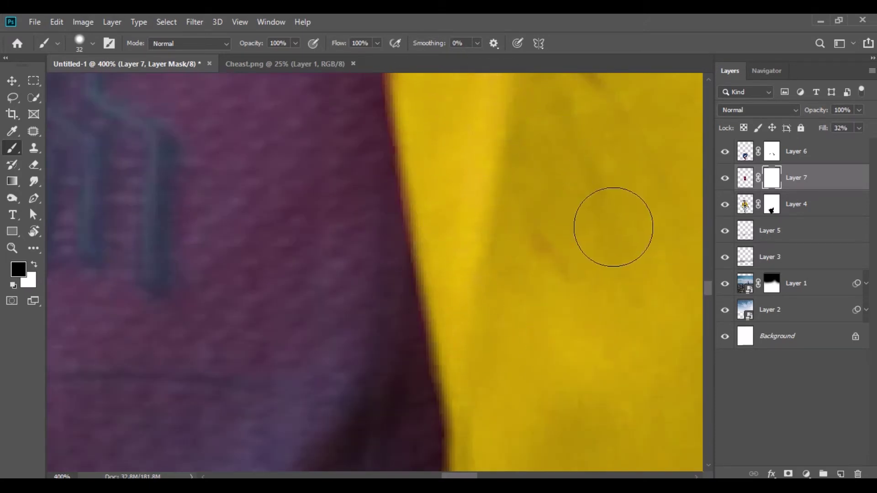
scroll(530, 294, up, 1)
drag(530, 295, 516, 457)
mouse_move(382, 138)
mouse_down()
mouse_move(397, 292)
mouse_move(554, 467)
mouse_move(651, 469)
mouse_up()
drag(486, 286, 403, 99)
drag(349, 276, 340, 224)
drag(463, 181, 579, 331)
drag(457, 137, 439, 462)
mouse_move(342, 215)
mouse_down()
mouse_move(316, 77)
mouse_move(331, 246)
mouse_up()
drag(384, 182, 441, 452)
mouse_move(364, 275)
mouse_down()
mouse_move(333, 61)
mouse_move(345, 293)
mouse_up()
drag(358, 169, 379, 404)
mouse_move(344, 237)
mouse_down()
mouse_move(310, 95)
mouse_move(408, 294)
mouse_up()
drag(383, 196, 407, 396)
mouse_move(353, 222)
mouse_down()
mouse_move(297, 52)
mouse_move(333, 357)
mouse_up()
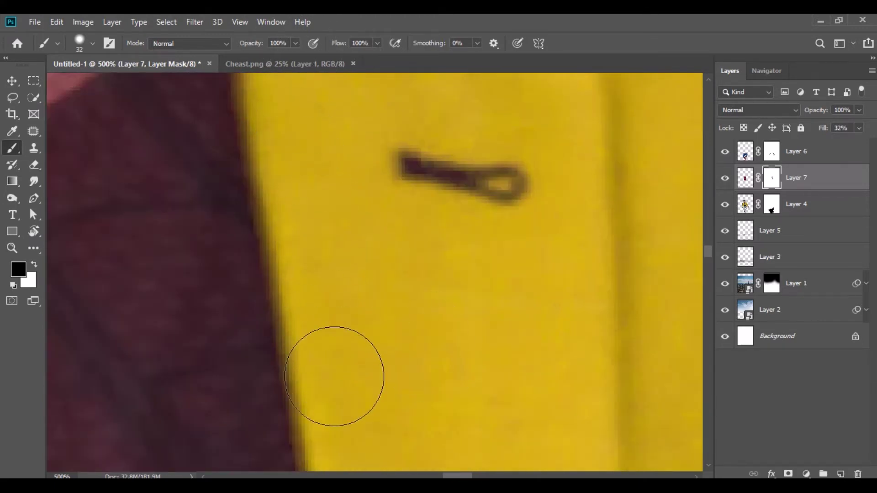
drag(324, 183, 379, 399)
drag(358, 271, 303, 114)
Step: Mask the chest piece off the phone-hand-side lapel from the neckline down past the jacket button
drag(286, 240, 550, 225)
mouse_move(388, 249)
mouse_down()
mouse_move(64, 300)
mouse_move(320, 263)
mouse_up()
drag(353, 224, 626, 170)
mouse_move(131, 235)
mouse_down()
mouse_move(124, 456)
mouse_move(100, 363)
mouse_up()
drag(100, 363, 276, 60)
mouse_move(283, 100)
mouse_down()
mouse_move(304, 439)
mouse_move(332, 216)
mouse_up()
drag(325, 249, 347, 434)
drag(303, 386, 341, 108)
mouse_move(361, 206)
mouse_down()
mouse_move(380, 431)
mouse_move(316, 444)
mouse_up()
drag(351, 329, 381, 115)
mouse_move(417, 229)
mouse_down()
mouse_move(411, 450)
mouse_move(368, 425)
mouse_up()
drag(413, 386, 426, 138)
mouse_move(429, 197)
mouse_down()
mouse_move(429, 443)
mouse_move(352, 448)
mouse_up()
drag(373, 247, 445, 110)
mouse_move(402, 293)
mouse_down()
mouse_move(427, 372)
mouse_move(417, 431)
mouse_move(381, 284)
mouse_up()
drag(388, 429, 448, 165)
drag(466, 149, 395, 407)
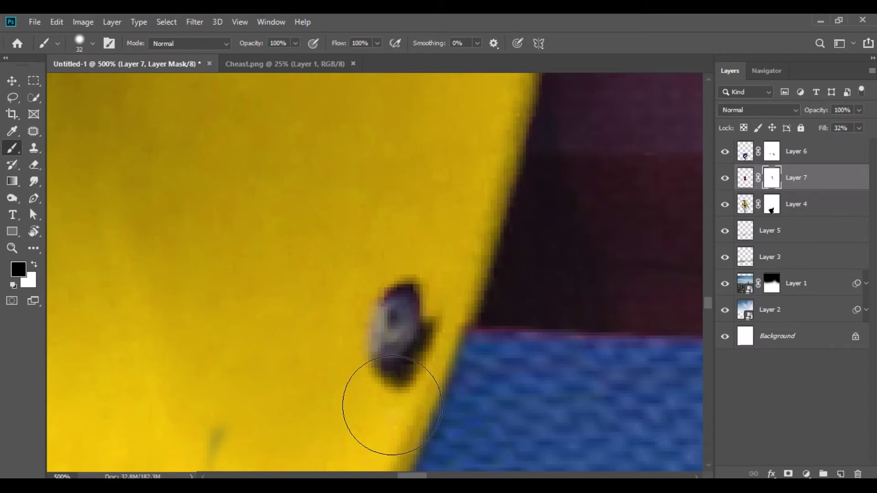
Step: Restore the fill of Layer 7 to 100% and examine the chest piece's edge along the resting-hand-side lapel
key(ctrl+0)
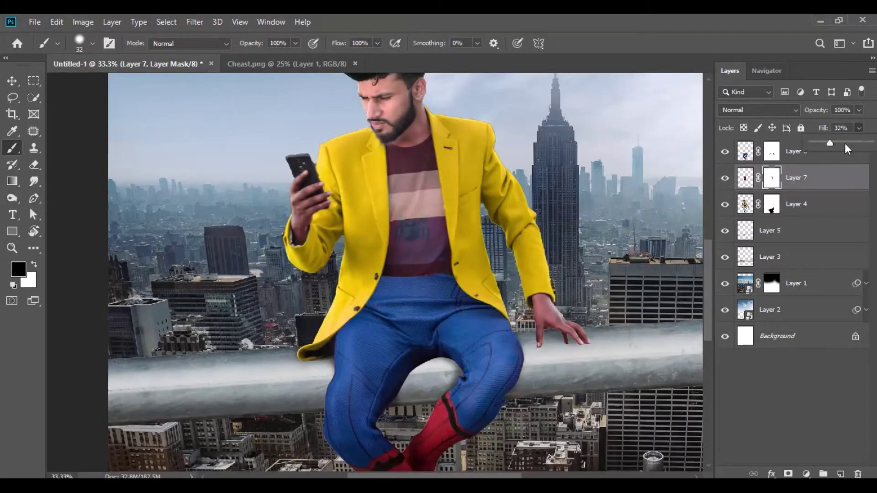
drag(857, 146, 874, 145)
key(ctrl+plus)
key(ctrl+plus)
key(ctrl+plus)
key(ctrl+plus)
key(ctrl+plus)
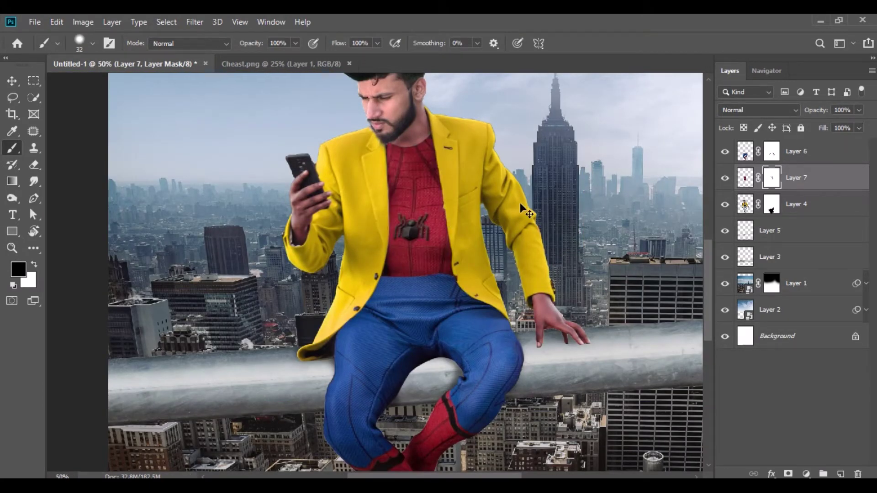
drag(572, 132, 279, 331)
drag(470, 197, 247, 359)
drag(491, 207, 440, 250)
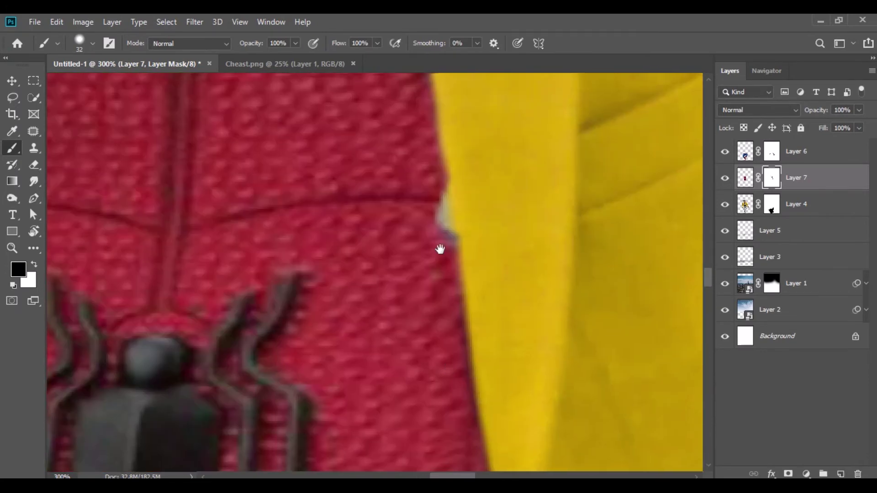
key(ctrl+minus)
key(ctrl+minus)
key(ctrl+minus)
key(ctrl+minus)
key(ctrl+minus)
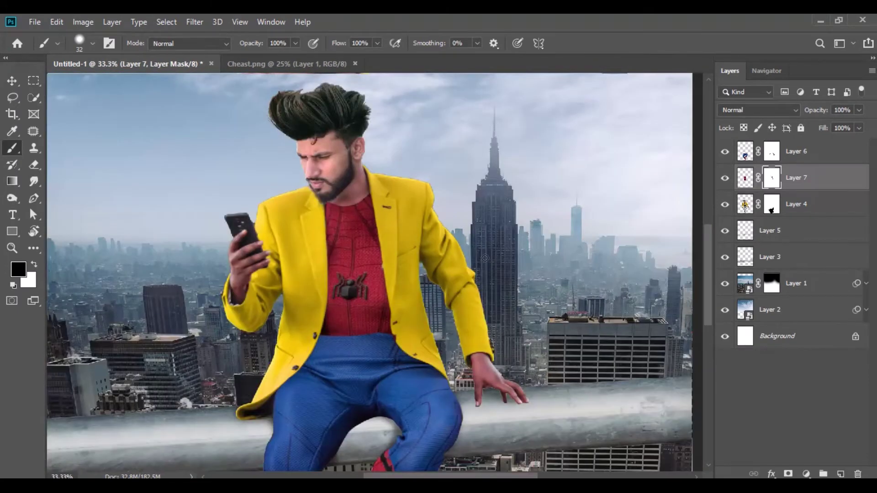
Step: Warp the chest piece's edge outward to cover the gap beside the resting-hand-side lapel
key(v)
click(56, 21)
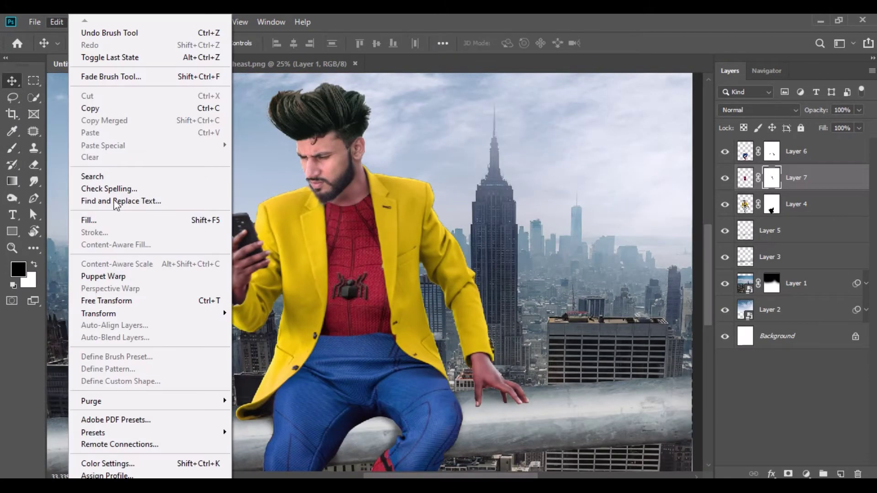
click(125, 298)
right_click(332, 254)
click(361, 331)
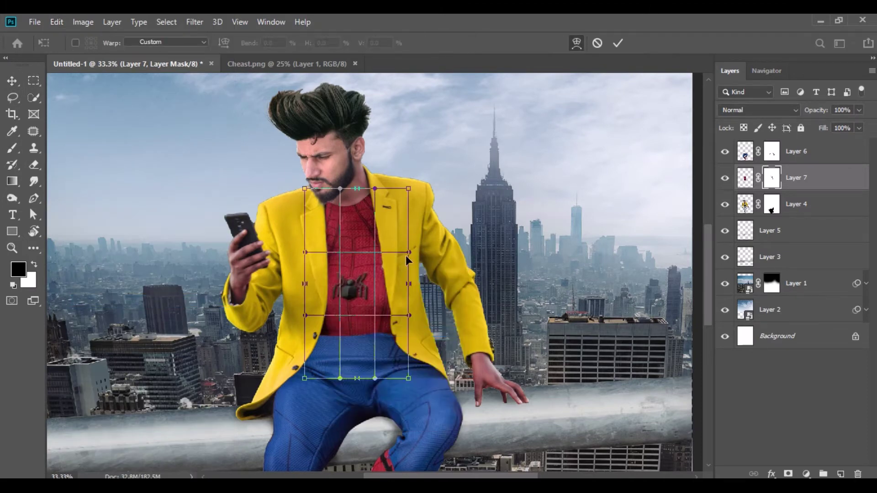
drag(409, 252, 424, 253)
key(Return)
Step: Lower the fill of Layer 7 to 53% and mask the suit overlap off the resting-hand-side lapel
drag(841, 147, 837, 147)
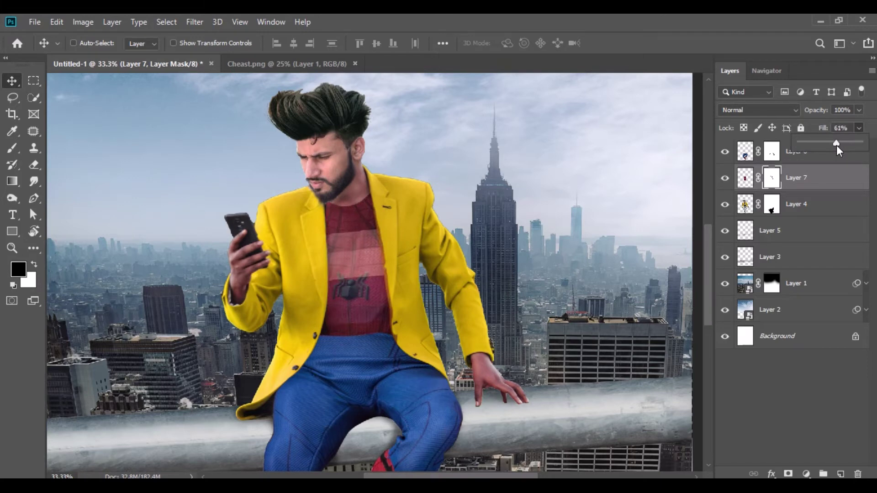
key(Return)
key(ctrl+1)
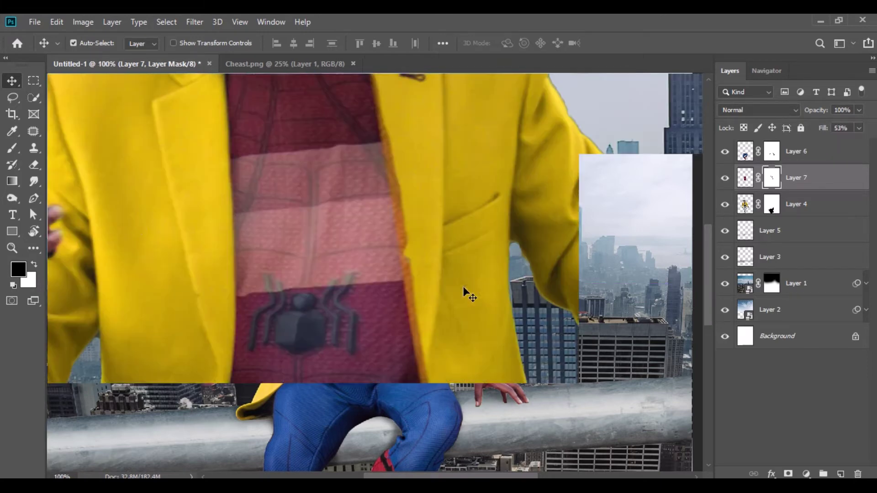
key(b)
key(ctrl+plus)
key(ctrl+plus)
mouse_move(493, 241)
mouse_down()
mouse_move(493, 289)
mouse_move(525, 454)
mouse_move(462, 70)
mouse_move(520, 473)
mouse_up()
scroll(488, 237, down, 5)
drag(514, 417, 519, 221)
drag(522, 294, 539, 429)
mouse_move(532, 402)
mouse_down()
mouse_move(499, 183)
mouse_move(674, 423)
mouse_up()
drag(512, 155, 488, 402)
drag(486, 224, 497, 403)
drag(468, 130, 499, 423)
mouse_move(401, 149)
mouse_down()
mouse_move(401, 121)
mouse_move(424, 204)
mouse_move(446, 434)
mouse_up()
mouse_move(417, 194)
mouse_down()
mouse_move(410, 200)
mouse_move(436, 326)
mouse_up()
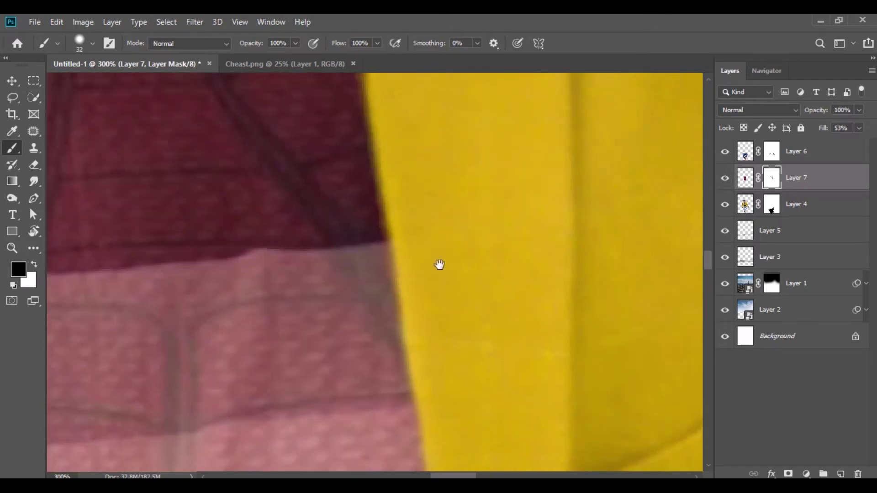
drag(422, 152, 433, 403)
drag(401, 322, 392, 282)
Step: Set the fill of Layer 7 back to 100%
key(ctrl+minus)
key(ctrl+0)
click(859, 128)
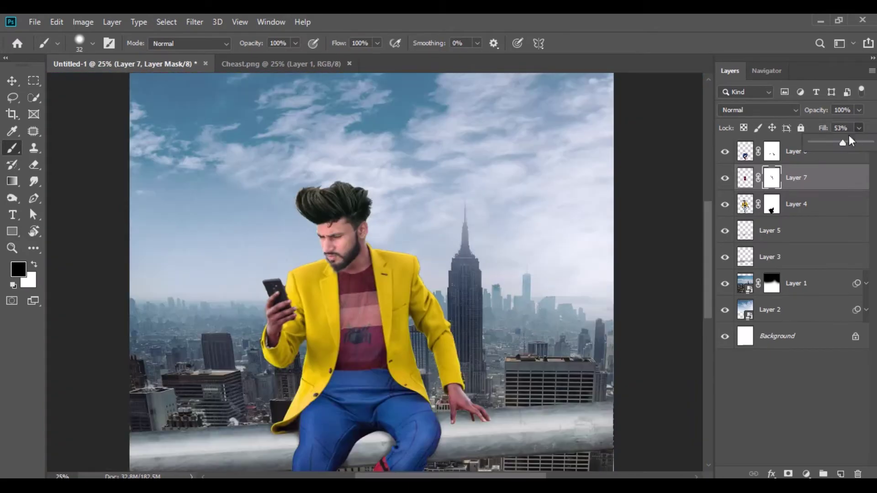
drag(873, 150, 875, 151)
key(ctrl+1)
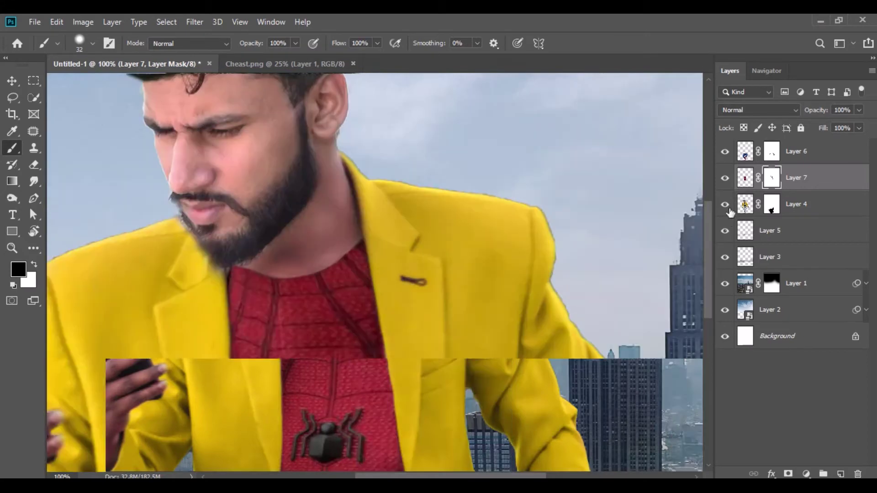
Step: Remove the spider emblem from Layer 7 by patching it with the suit texture above, and deselect
click(745, 178)
scroll(68, 189, down, 4)
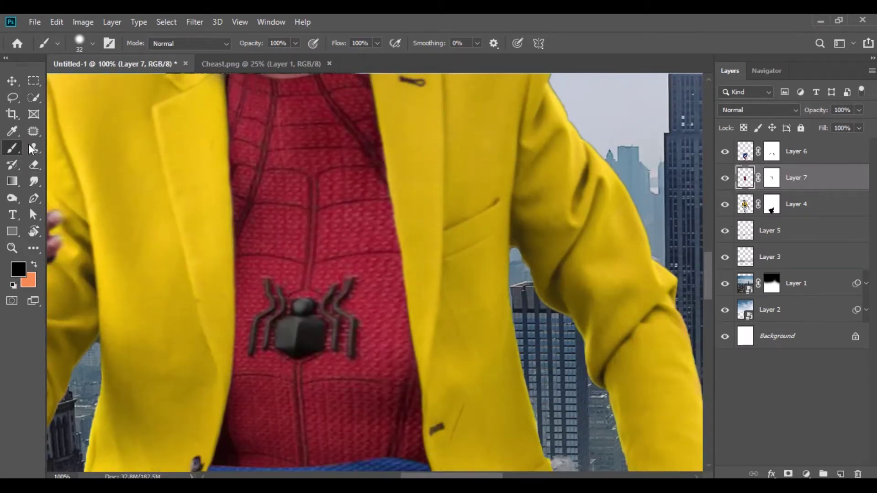
right_click(34, 131)
click(82, 157)
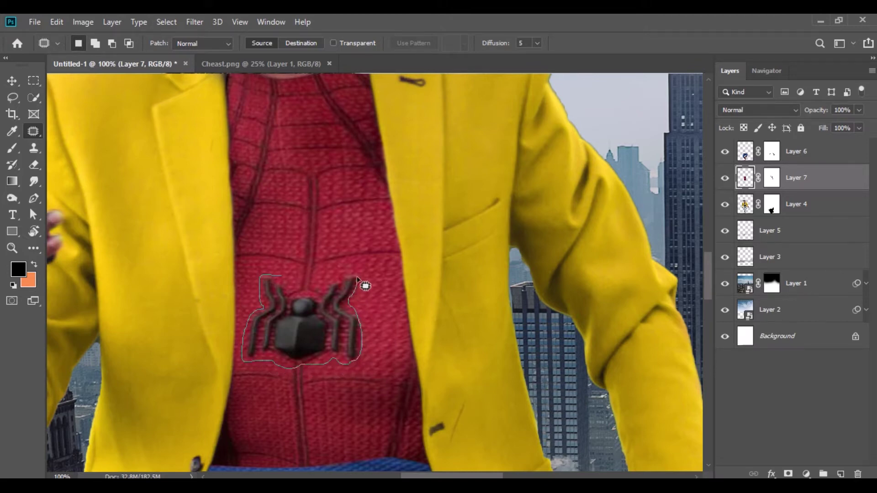
drag(283, 282, 290, 294)
drag(299, 322, 305, 232)
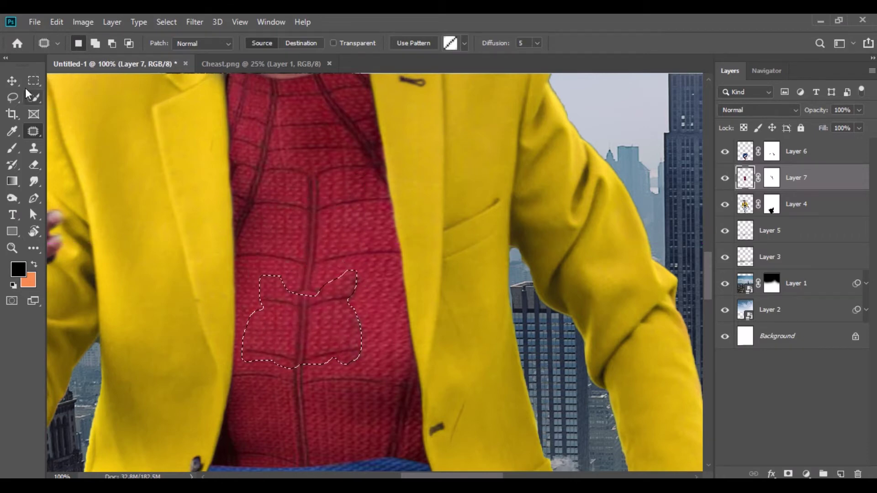
click(12, 80)
click(166, 21)
click(179, 48)
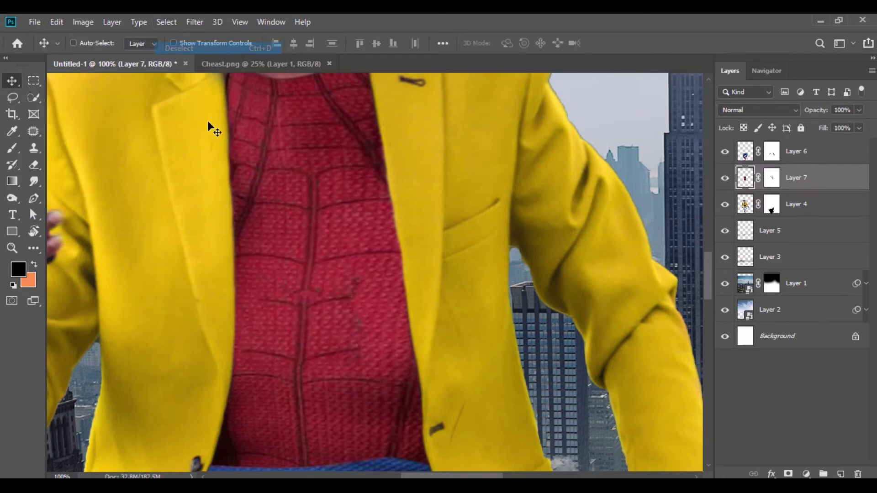
Step: Outline the spider emblem in Cheast.png with the Lasso tool and bring it into Untitled-1 on the suit's chest
key(ctrl+minus)
key(ctrl+minus)
key(ctrl+minus)
key(ctrl+minus)
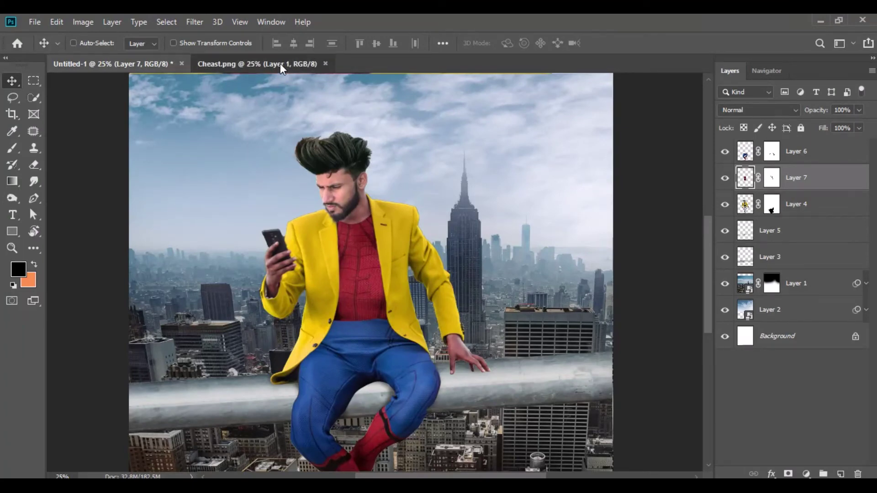
click(321, 67)
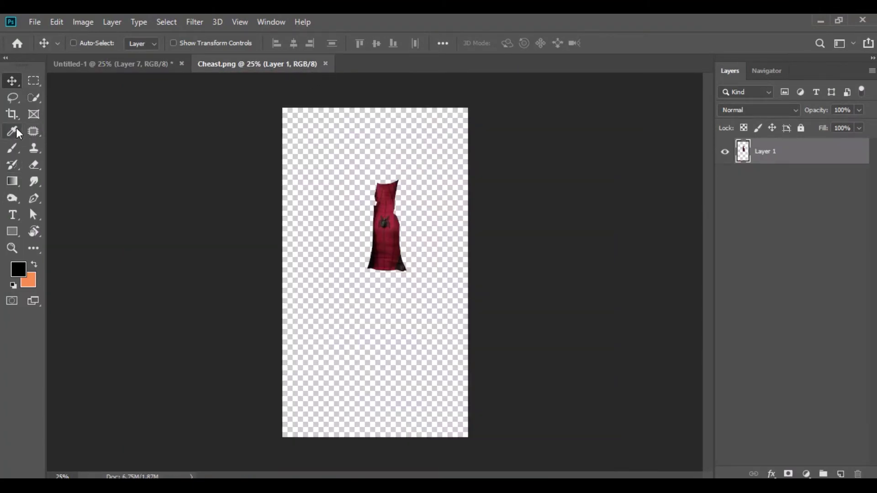
click(13, 97)
key(ctrl+plus)
key(ctrl+plus)
key(ctrl+plus)
key(ctrl+plus)
key(ctrl+plus)
drag(420, 153, 376, 338)
drag(367, 114, 333, 317)
drag(338, 187, 346, 198)
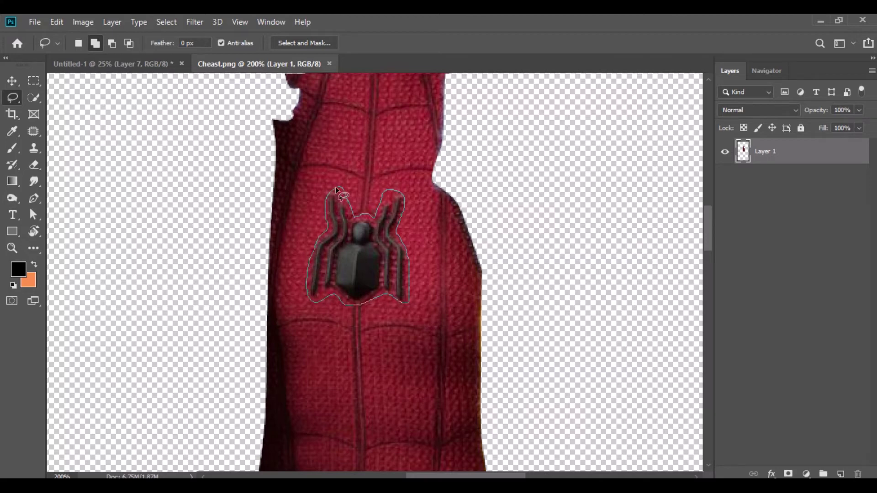
click(13, 80)
mouse_move(356, 197)
mouse_down()
mouse_move(151, 58)
mouse_move(356, 255)
mouse_up()
Step: Scale the spider emblem to 145%, centre it on the chest seam, and rotate it to -3.70 degrees
key(ctrl+plus)
key(ctrl+plus)
key(ctrl+plus)
key(ctrl+plus)
key(ctrl+plus)
key(ctrl+plus)
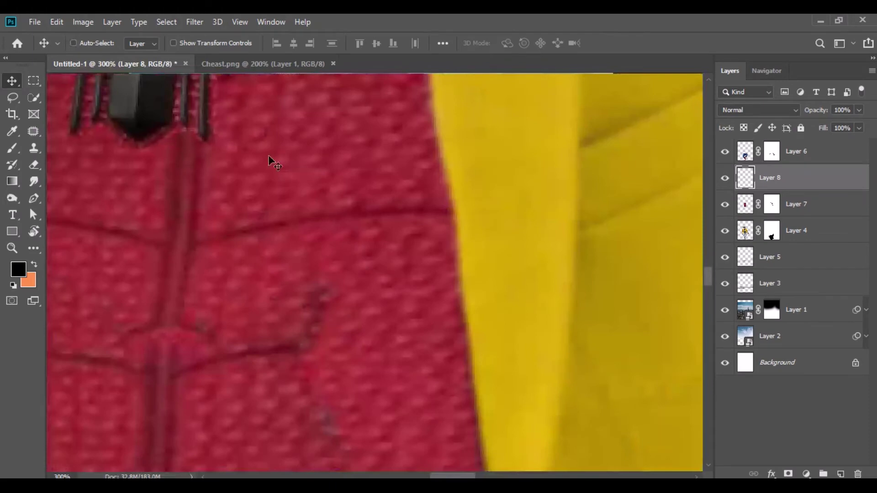
drag(274, 164, 393, 309)
click(57, 22)
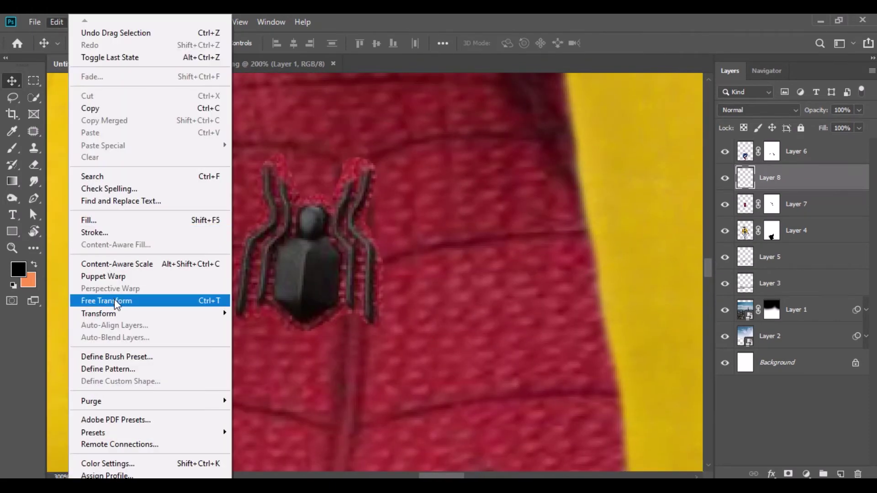
click(201, 300)
drag(282, 44, 311, 46)
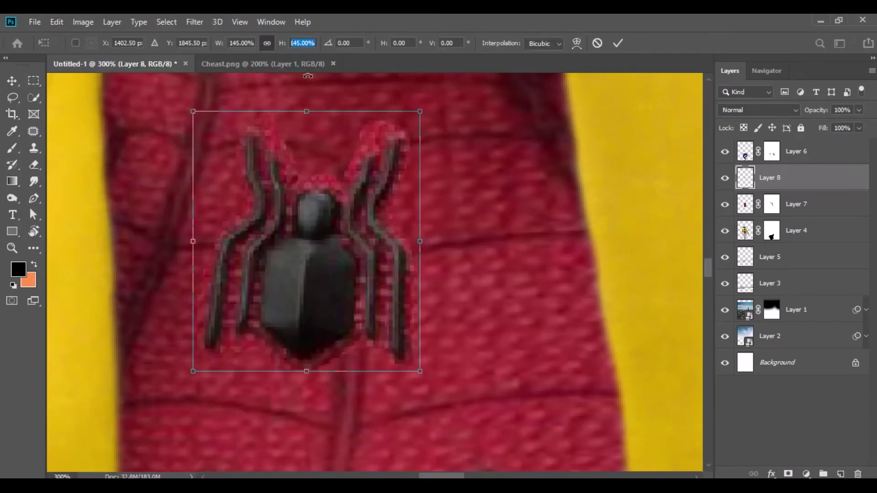
drag(342, 190, 394, 203)
drag(489, 115, 479, 107)
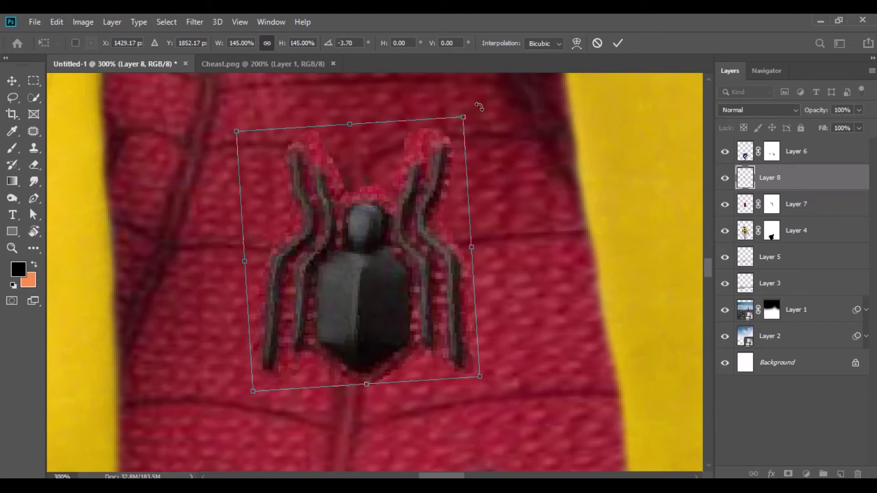
click(10, 82)
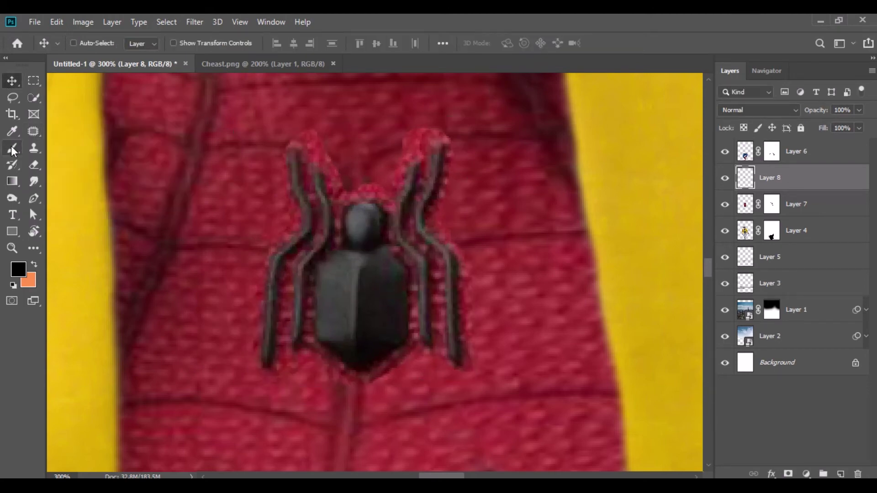
Step: Erase the leftover red suit fringe around the emblem's legs and head with a 10 px Eraser
click(34, 165)
right_click(336, 153)
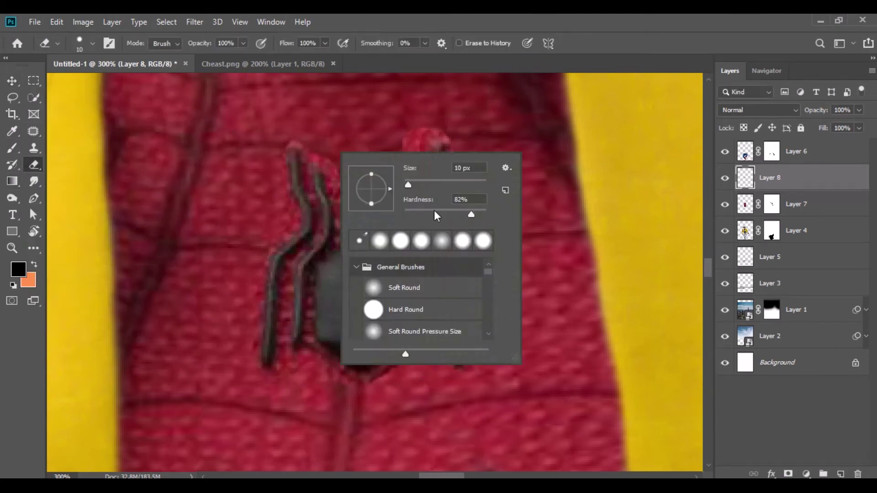
key(Return)
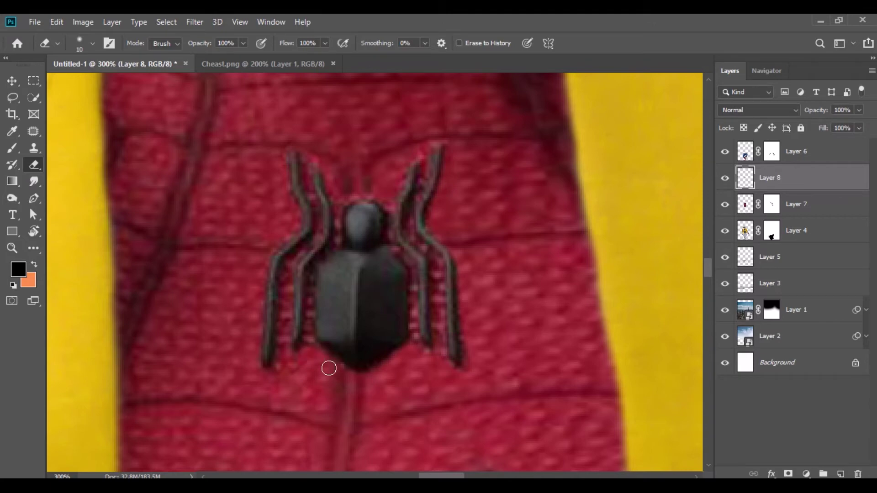
Step: Close the Cheast.png document
key(ctrl+minus)
key(ctrl+minus)
key(ctrl+minus)
key(ctrl+minus)
key(ctrl+minus)
key(ctrl+minus)
key(ctrl+minus)
key(ctrl+minus)
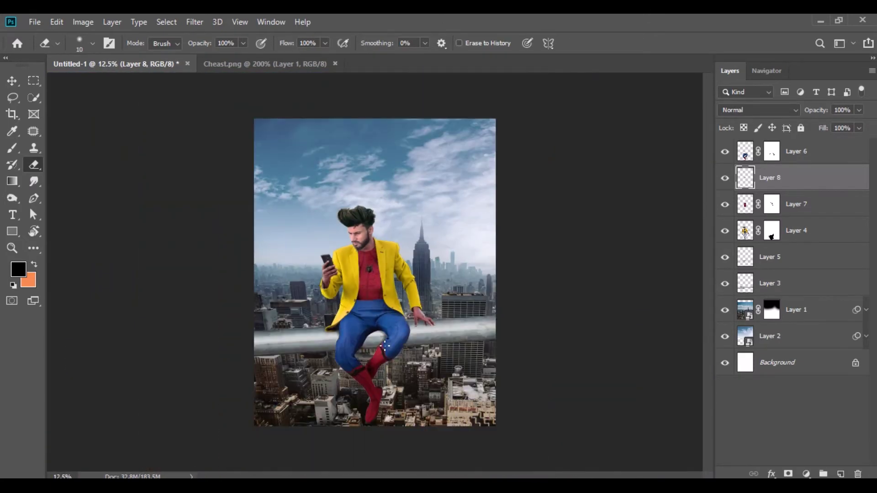
key(v)
click(335, 63)
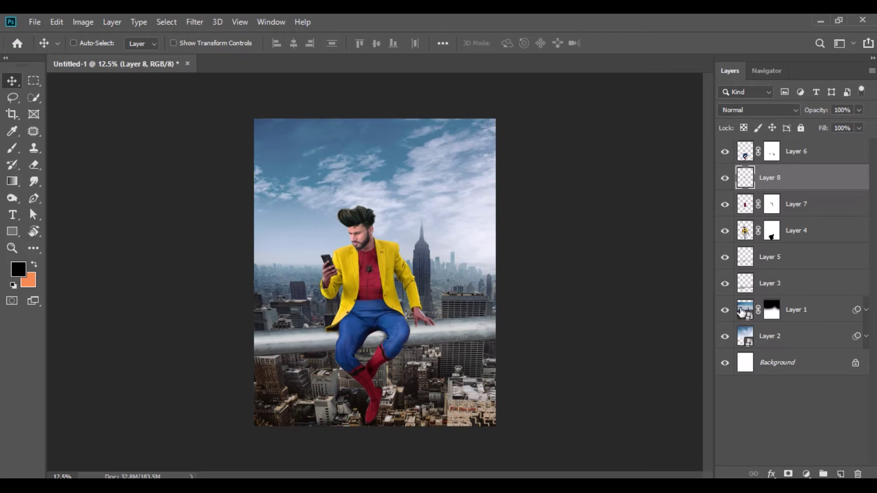
Step: Apply the layer mask of Layer 7 permanently and load the chest piece's outline as a selection
right_click(768, 207)
click(778, 226)
key(ctrl+0)
Step: Shade the chest piece along both lapels with a soft 150 px black brush at 30% opacity, and deselect
click(13, 148)
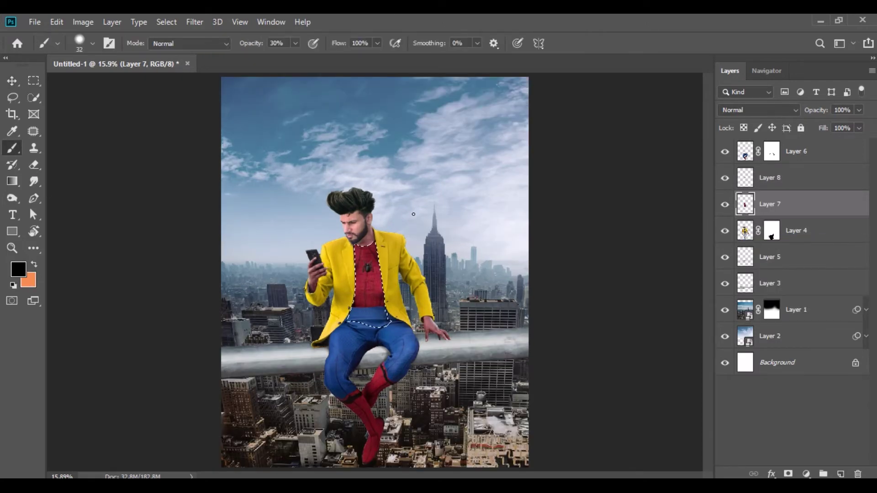
key(ctrl+plus)
key(ctrl+plus)
key(ctrl+plus)
key(ctrl+plus)
key(ctrl+plus)
key(bracketright)
key(bracketright)
key(bracketright)
key(bracketright)
key(bracketright)
key(bracketright)
key(bracketright)
key(bracketright)
key(bracketright)
key(bracketright)
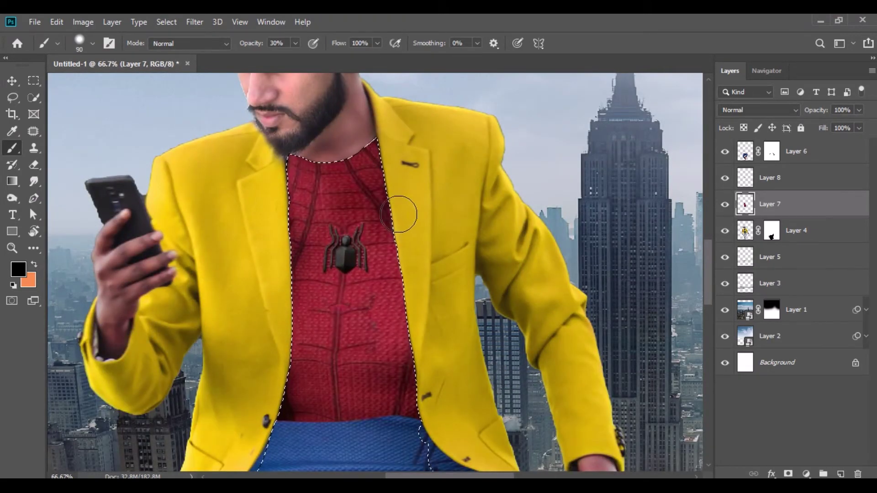
right_click(404, 210)
drag(397, 163, 425, 335)
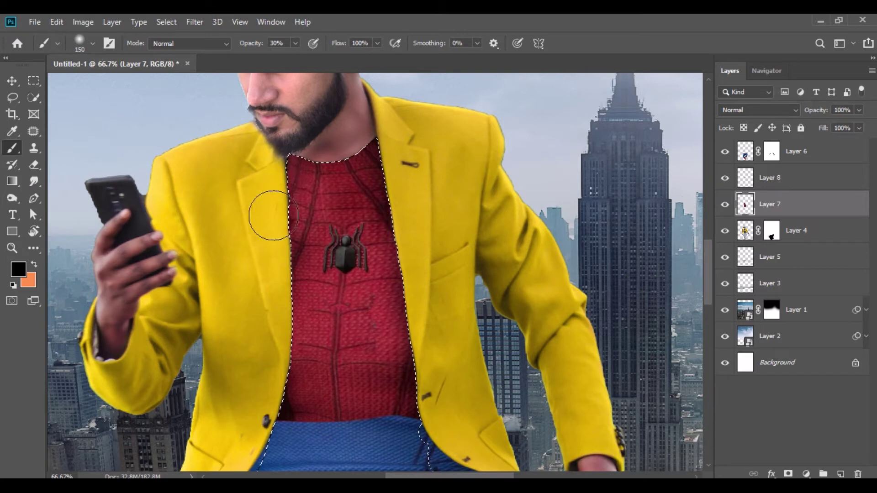
key(v)
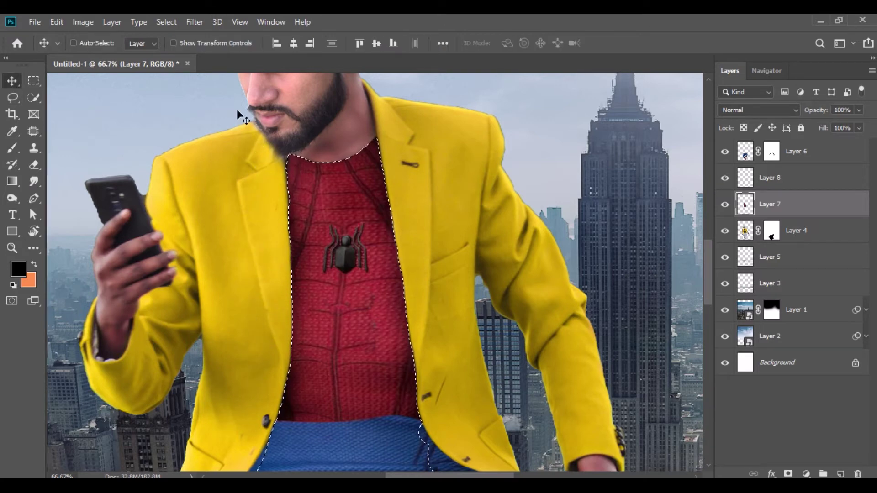
click(166, 21)
click(185, 47)
Step: Bring the Spider-Man glove from Hand.png into Untitled-1 and place it over the resting hand
scroll(375, 328, down, 5)
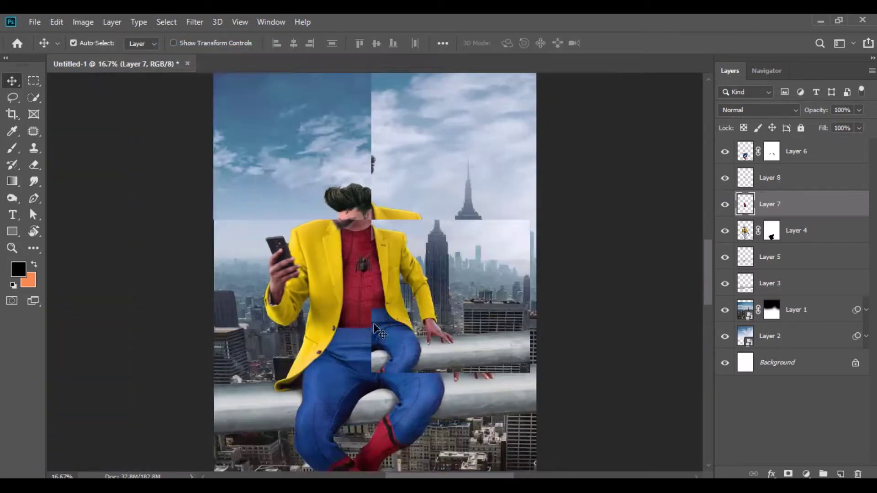
key(alt+Tab)
drag(417, 202, 317, 71)
drag(453, 301, 259, 147)
drag(426, 320, 426, 320)
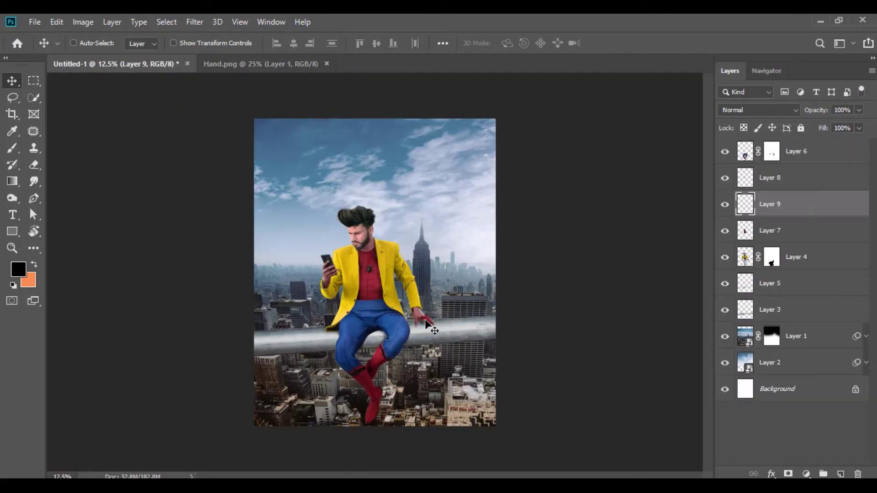
Step: Scale the glove to about 209% and position it so it covers the resting hand
scroll(426, 319, up, 6)
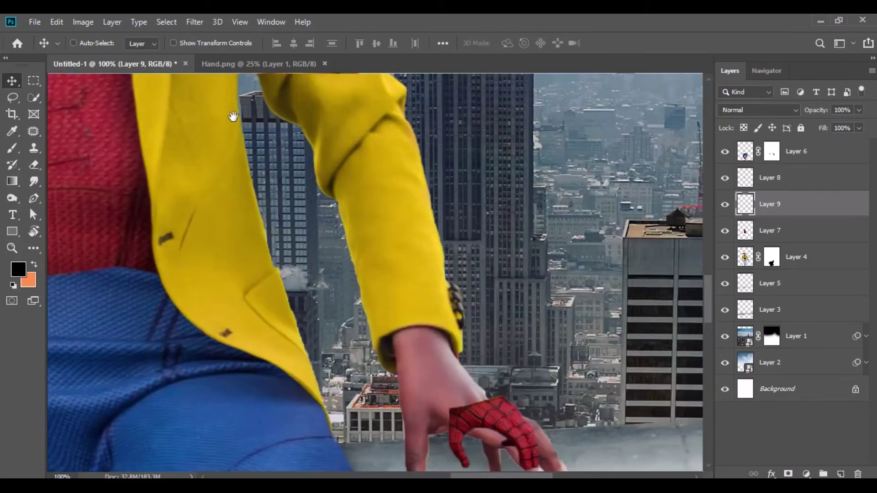
drag(441, 290, 373, 292)
click(56, 21)
click(100, 301)
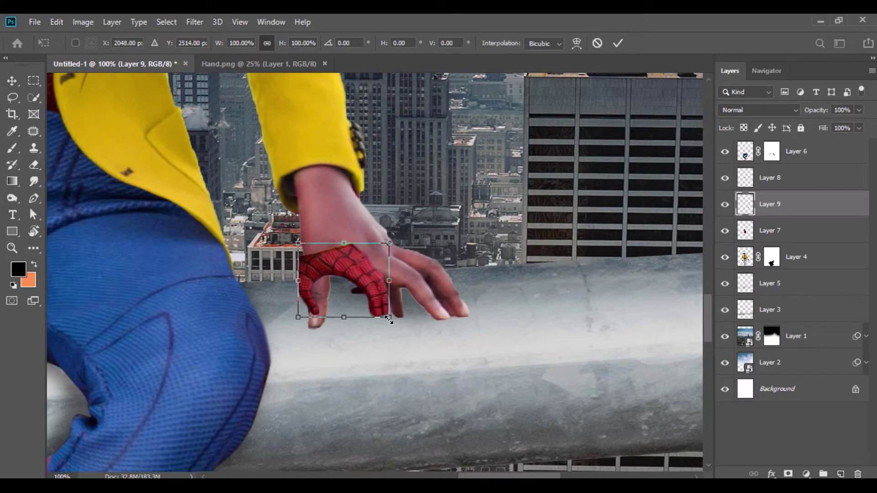
drag(390, 320, 440, 358)
drag(373, 247, 402, 231)
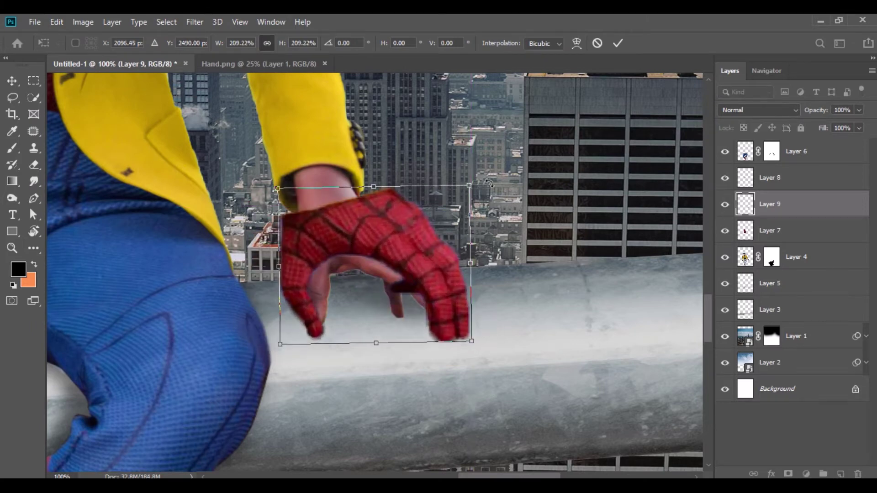
Step: Warp the glove so its fingers and wrist follow the shape of the resting hand up toward the cuff
right_click(385, 239)
click(419, 319)
drag(470, 186, 380, 194)
drag(348, 262, 349, 275)
drag(433, 284, 426, 290)
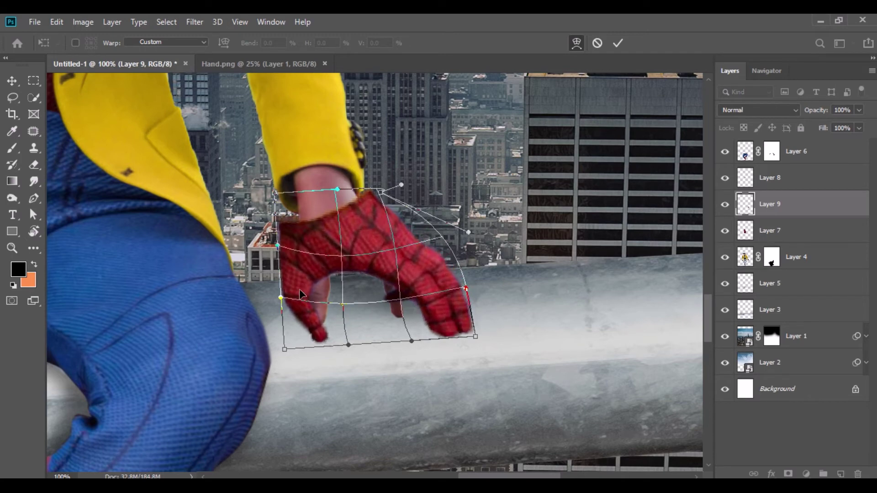
drag(300, 289, 314, 283)
drag(319, 330, 313, 322)
drag(274, 193, 287, 114)
drag(385, 201, 311, 146)
drag(337, 188, 316, 155)
drag(316, 184, 311, 166)
mouse_move(339, 328)
mouse_down()
mouse_move(346, 351)
mouse_move(342, 337)
mouse_up()
drag(336, 226, 337, 243)
drag(296, 121, 303, 137)
drag(285, 106, 294, 151)
drag(394, 187, 396, 194)
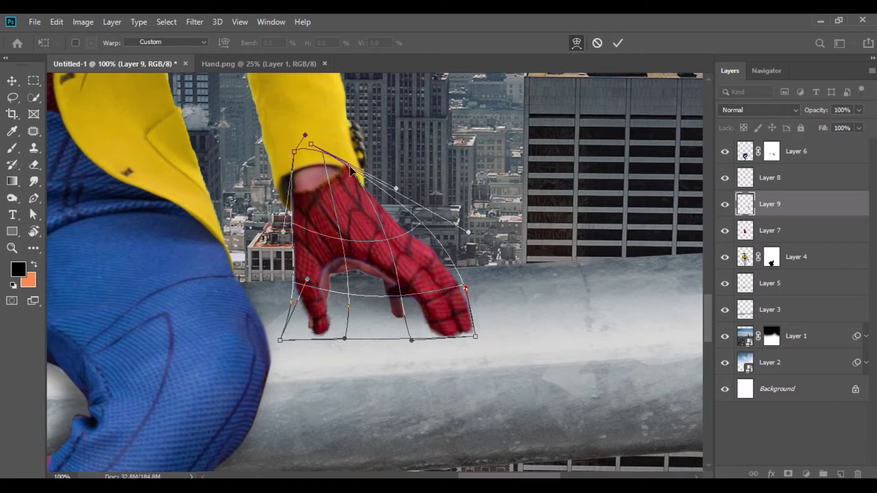
drag(354, 173, 351, 177)
key(Return)
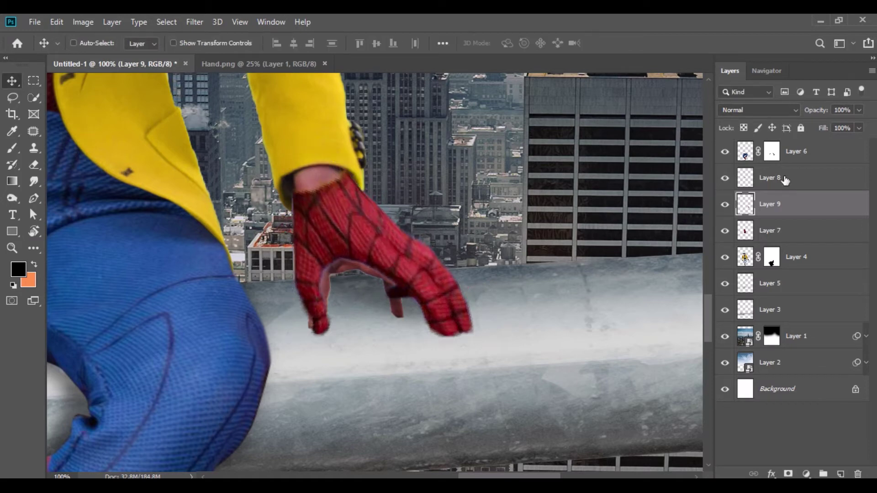
Step: Paint black at 100% opacity on Layer 4's mask to hide the bare skin showing inside the glove's fingers
click(771, 259)
key(b)
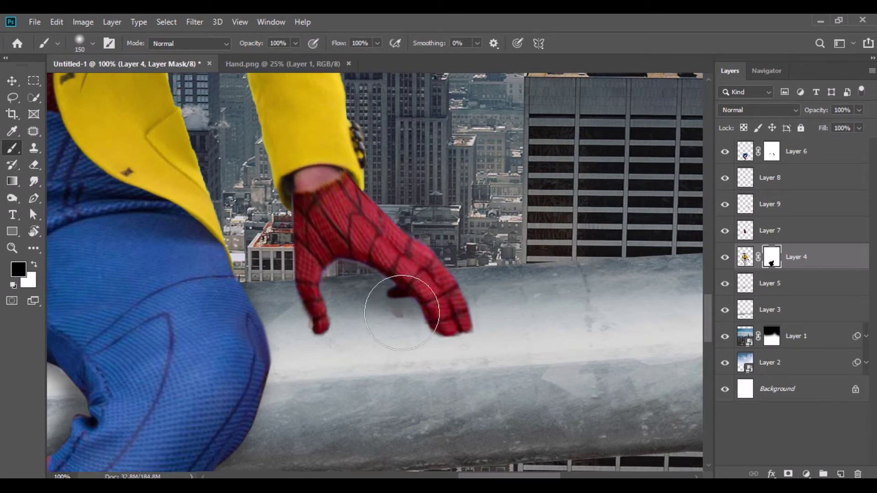
click(13, 85)
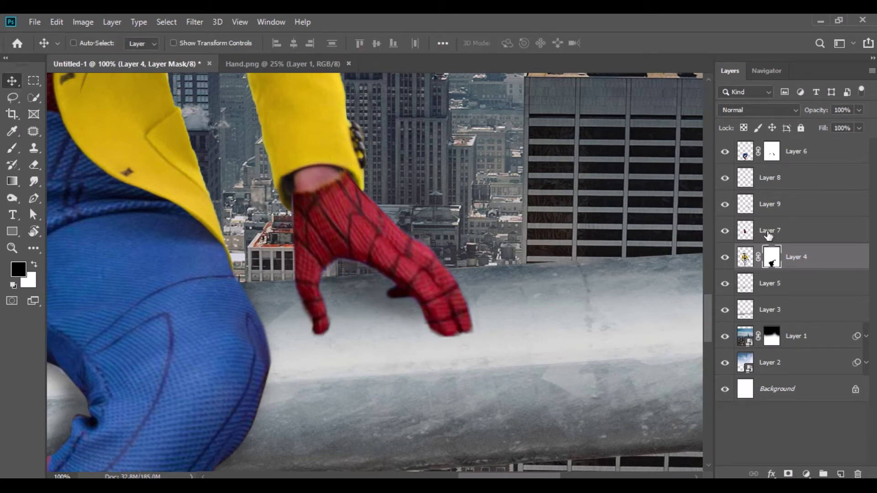
Step: Lasso the glove's wrist section on Layer 9 and copy it to a new layer
click(736, 226)
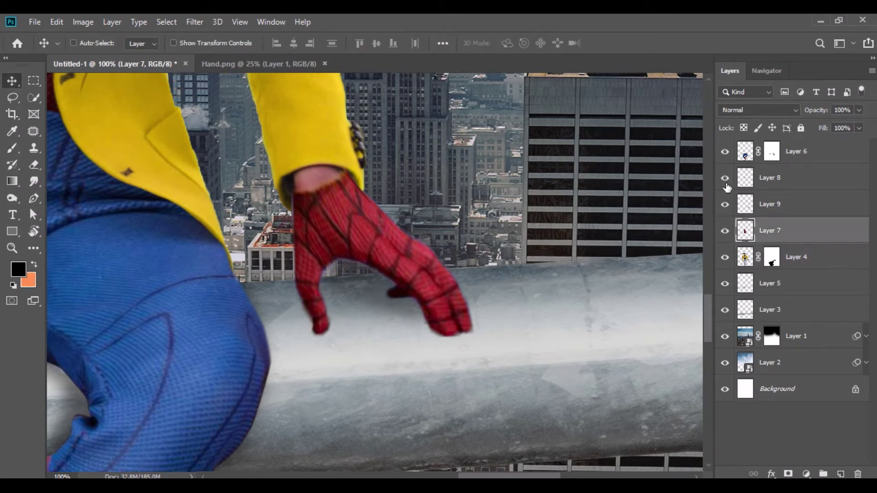
click(726, 203)
click(772, 209)
click(14, 149)
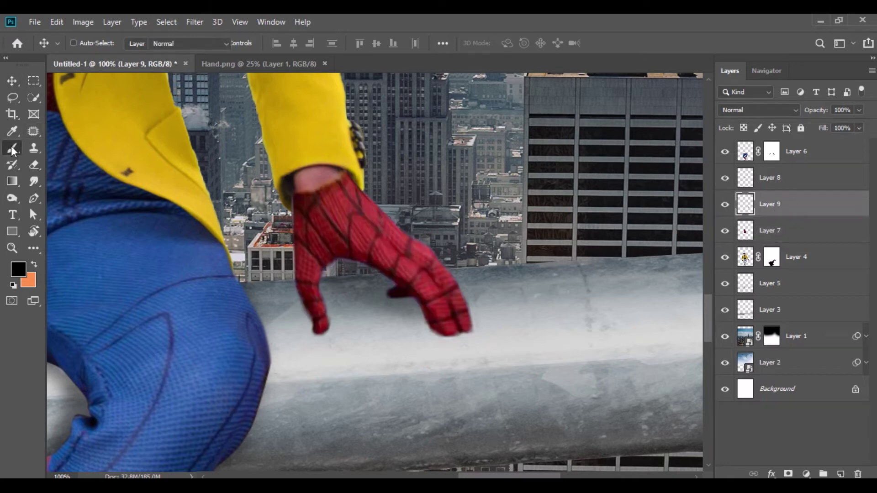
click(10, 100)
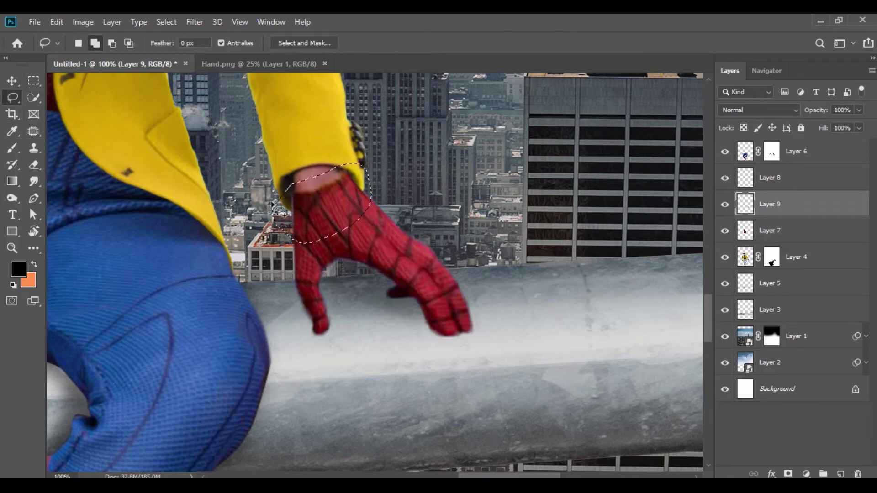
right_click(309, 195)
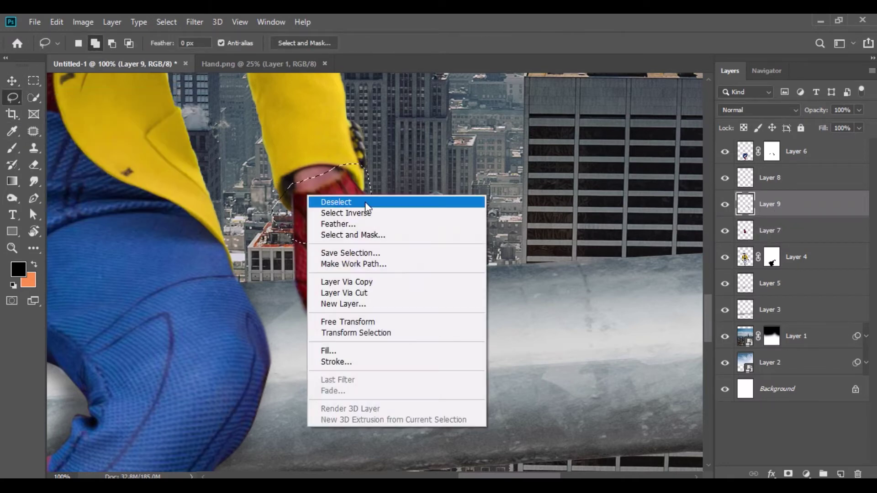
click(359, 284)
Step: Place the copied wrist piece below Layer 9 and shift it up over the bare wrist
click(12, 81)
drag(785, 209, 785, 247)
drag(337, 213, 330, 184)
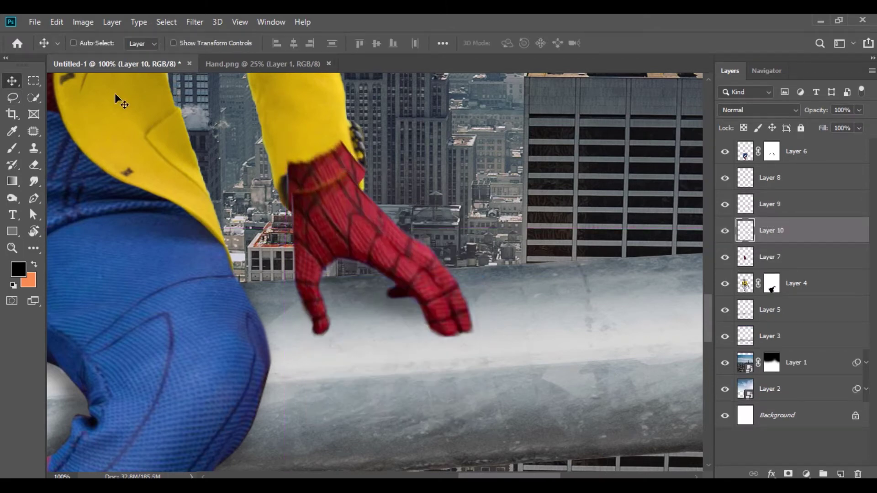
Step: Stretch the copied wrist piece downward and warp its upper edge to fit along the jacket cuff
click(57, 22)
click(117, 299)
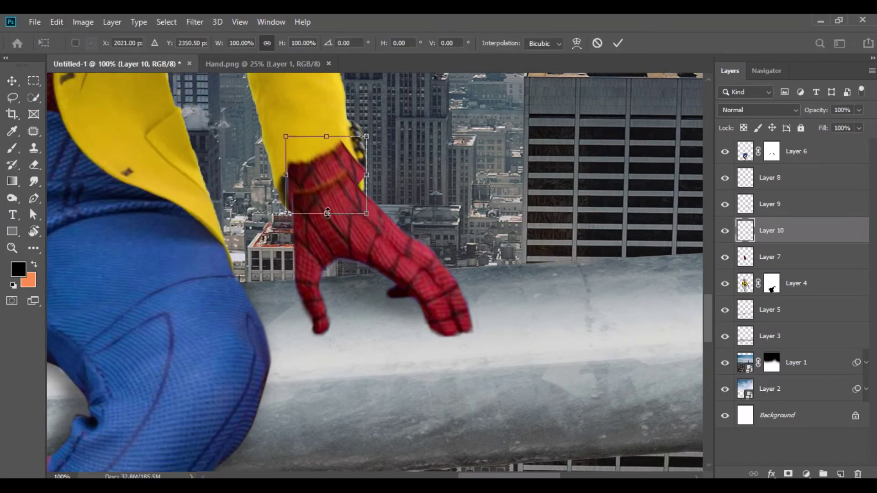
drag(336, 213, 338, 235)
right_click(352, 186)
click(377, 269)
drag(367, 169, 364, 183)
drag(367, 136, 372, 140)
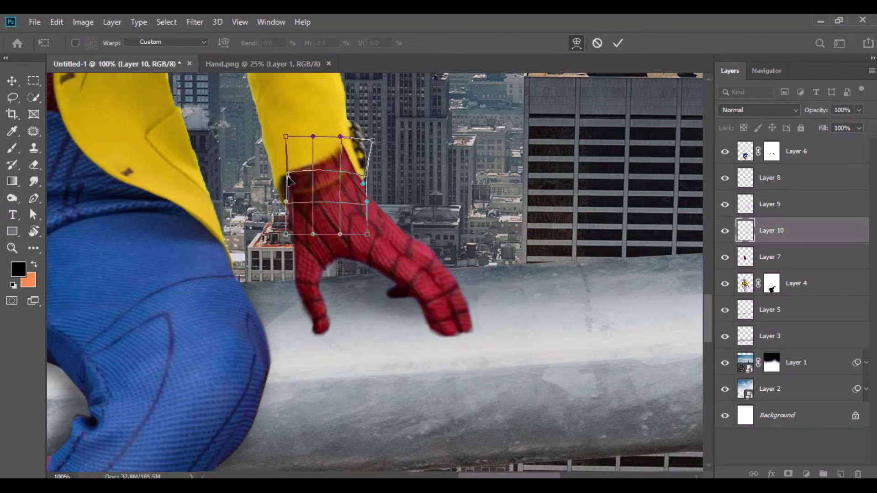
key(Return)
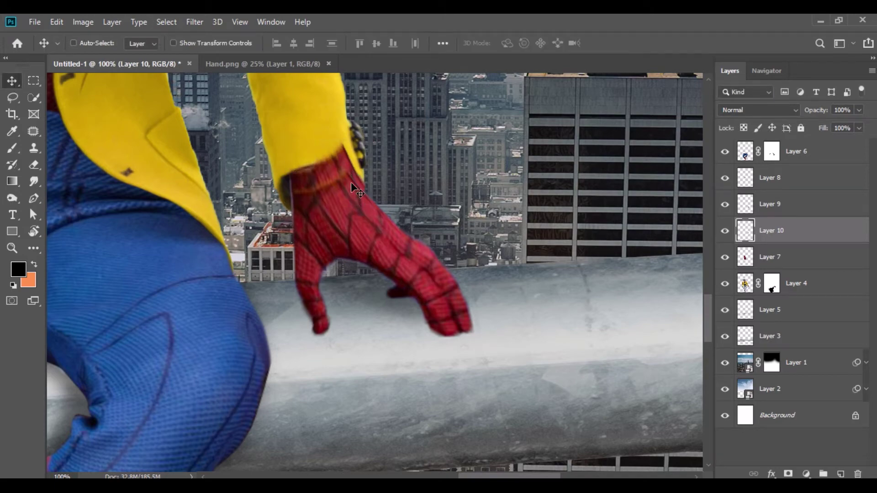
Step: Add a mask to Layer 9 and paint black with a 50 px soft brush over the glove's orange edge at the wrist
key(ctrl+plus)
key(ctrl+plus)
key(ctrl+plus)
key(ctrl+plus)
drag(360, 127, 558, 347)
drag(441, 181, 491, 342)
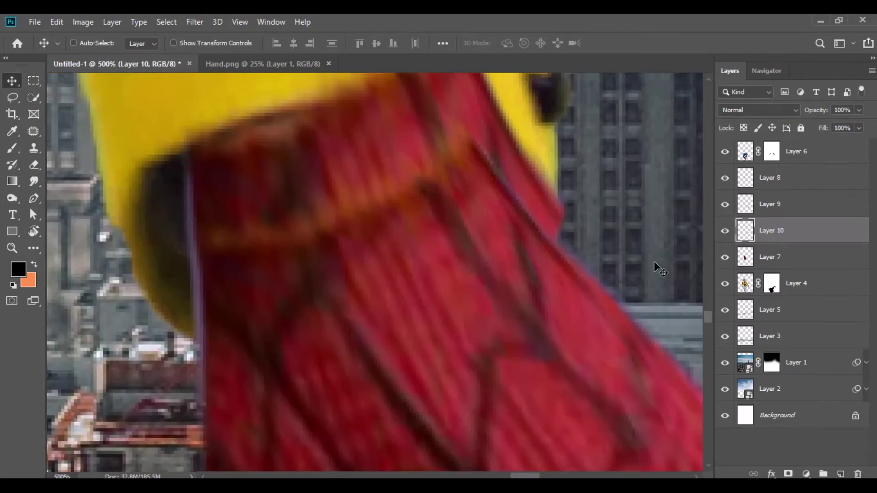
key(alt+bracketright)
click(790, 474)
click(14, 150)
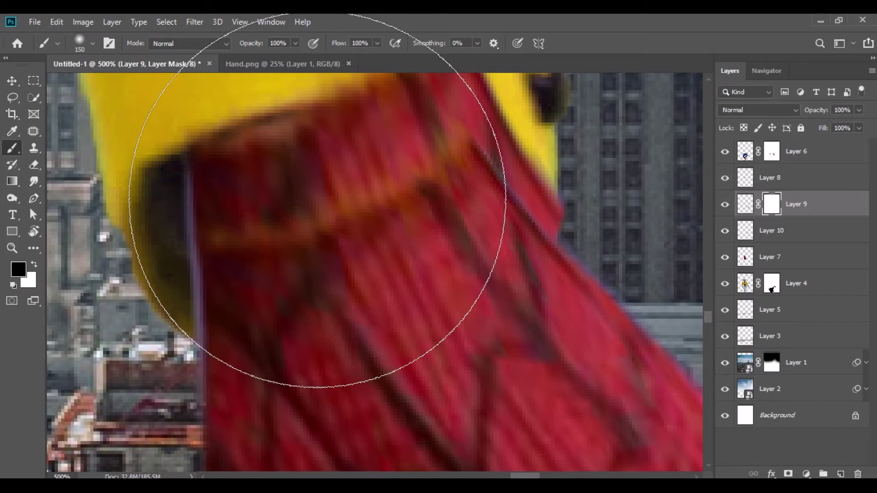
right_click(351, 220)
mouse_move(205, 223)
mouse_down()
mouse_move(472, 145)
mouse_move(475, 181)
mouse_move(494, 199)
mouse_up()
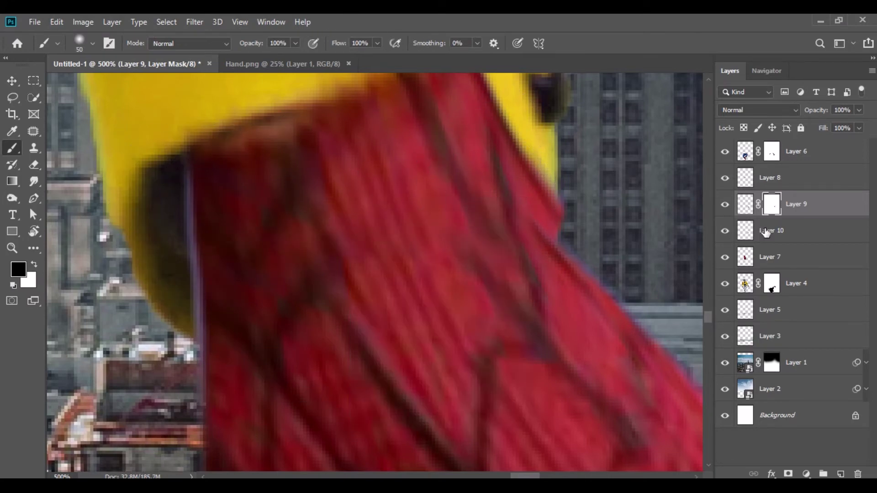
Step: Add a mask to Layer 10 and paint black with an 18 px brush along the wrist piece's edge beside the cuff
click(766, 232)
click(789, 474)
right_click(597, 166)
mouse_move(532, 124)
mouse_down()
mouse_move(500, 88)
mouse_move(320, 84)
mouse_move(348, 82)
mouse_move(265, 91)
mouse_move(482, 102)
mouse_up()
scroll(568, 208, down, 10)
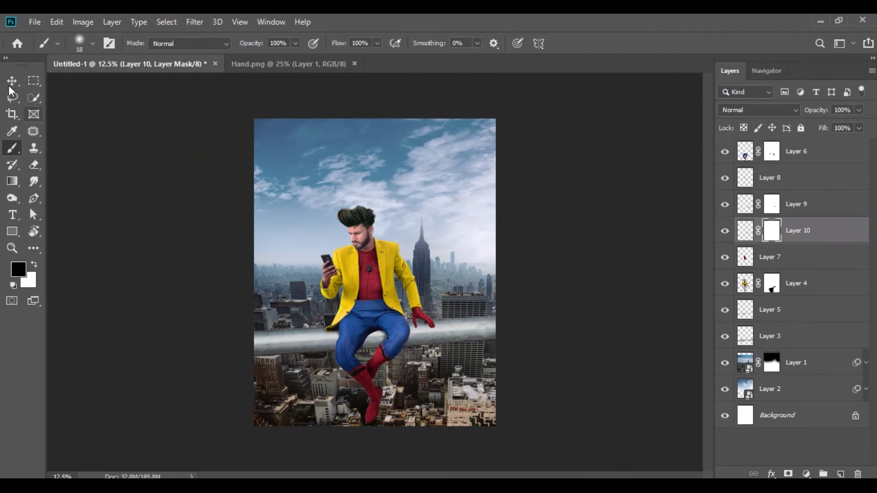
Step: Copy the glove from Hand.png into the poster and place it over the hand holding the phone
click(11, 84)
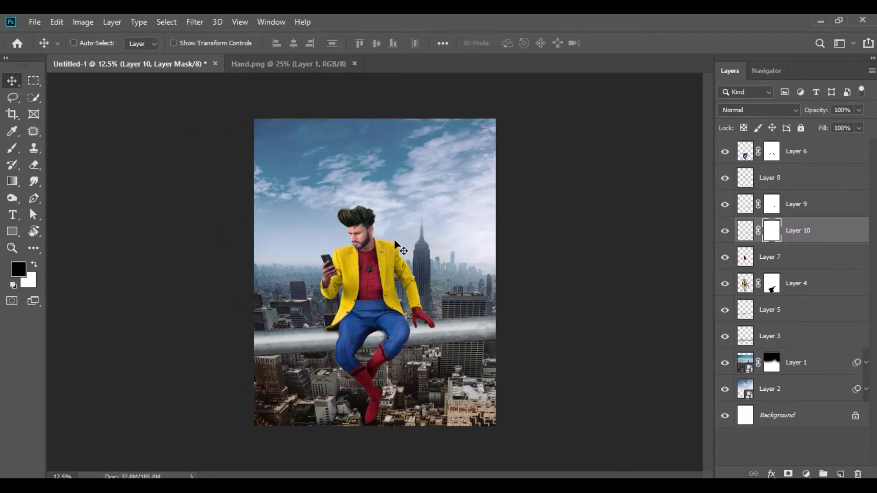
click(314, 65)
drag(426, 293, 329, 276)
scroll(286, 267, up, 7)
scroll(283, 265, up, 4)
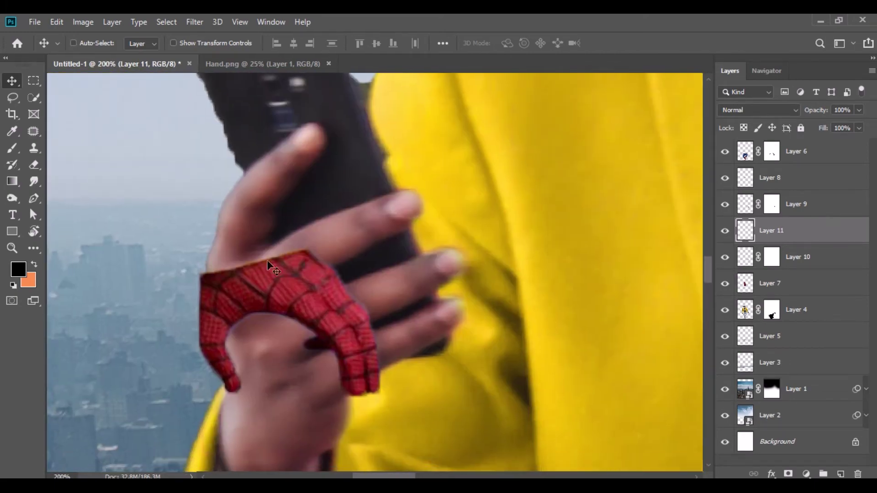
Step: Rotate the pasted glove and move it so its fingers run along the model's uppermost finger on the phone
click(57, 23)
click(107, 301)
drag(430, 250, 261, 311)
drag(269, 312, 264, 220)
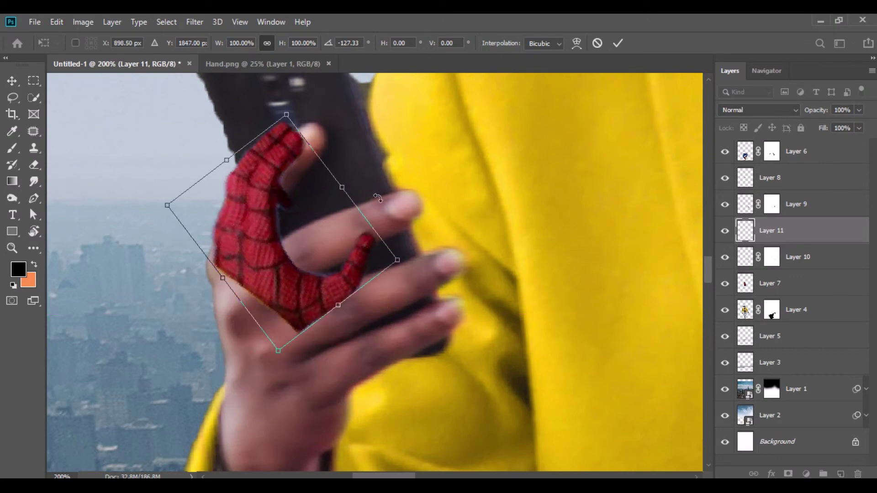
drag(379, 198, 380, 230)
click(13, 82)
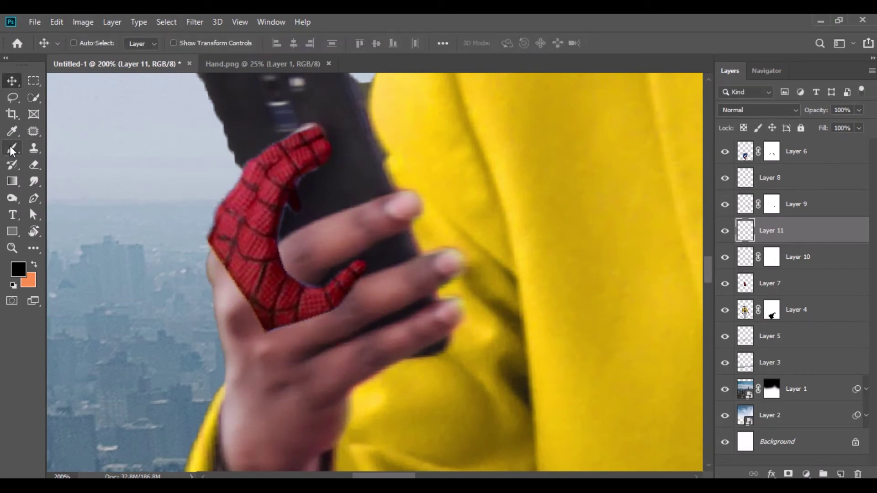
Step: Erase the glove's thumb and outer part with a hard 39 px eraser, leaving a single finger strip on Layer 11
click(34, 165)
right_click(305, 134)
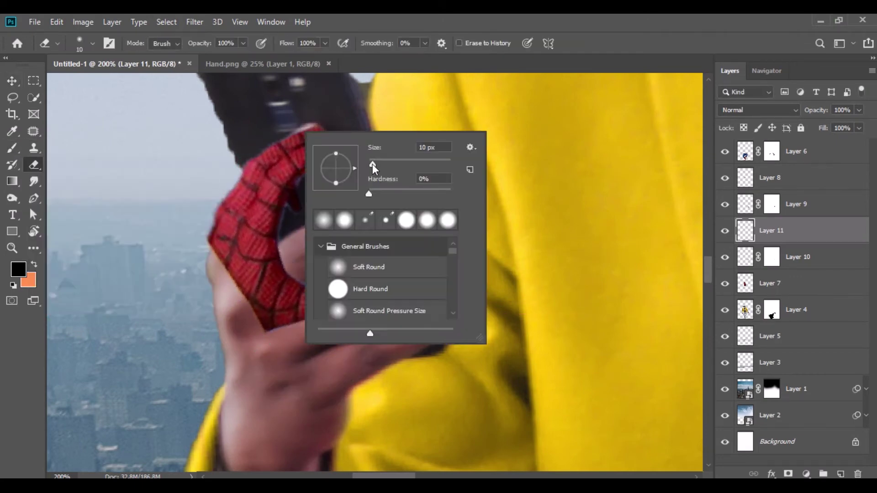
mouse_move(300, 245)
mouse_down()
mouse_move(292, 292)
mouse_move(337, 298)
mouse_up()
right_click(340, 271)
drag(447, 333, 544, 347)
click(290, 275)
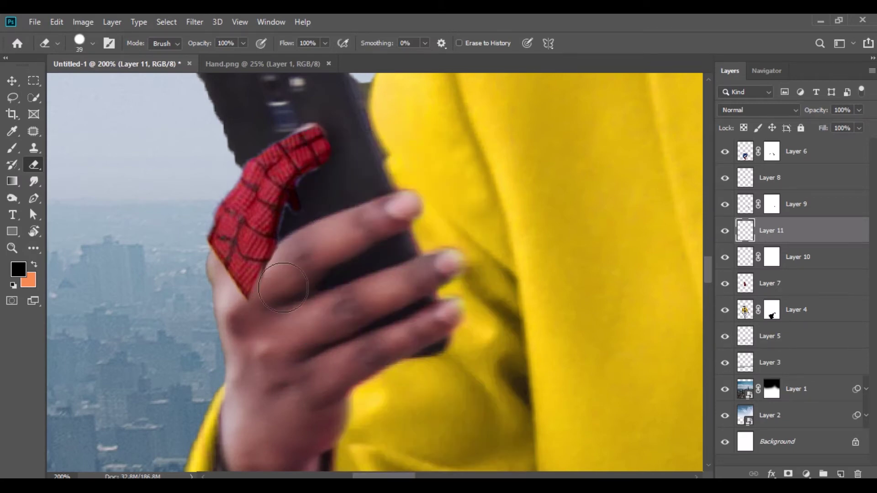
mouse_move(258, 145)
mouse_down()
mouse_move(238, 164)
mouse_move(199, 256)
mouse_up()
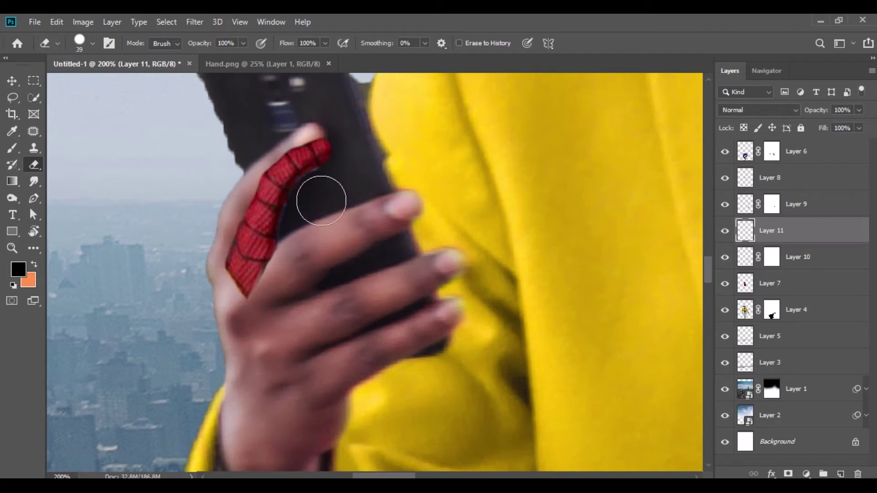
Step: Move the finger strip onto the uppermost finger and start warping it, pulling its lower end over the finger's base
key(v)
drag(291, 196, 279, 185)
click(57, 22)
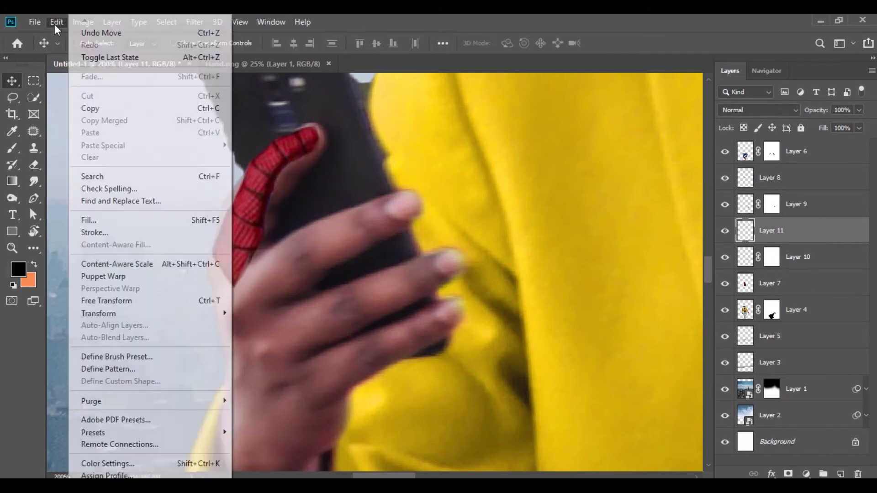
click(133, 300)
right_click(266, 192)
click(293, 269)
drag(316, 146, 325, 143)
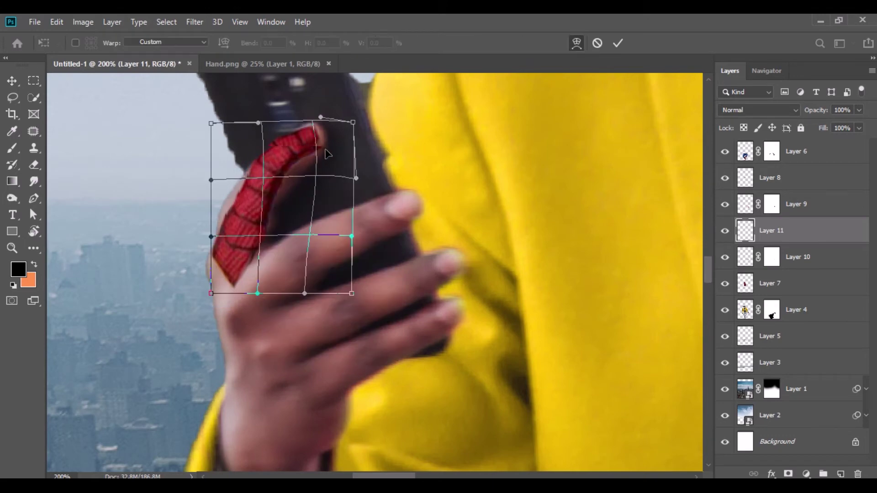
Step: Bulge the strip's edges and extend its tip with the warp grid until it covers the whole uppermost finger
drag(211, 238, 203, 232)
drag(212, 181, 198, 171)
drag(356, 178, 390, 201)
drag(353, 123, 348, 110)
drag(274, 175, 278, 184)
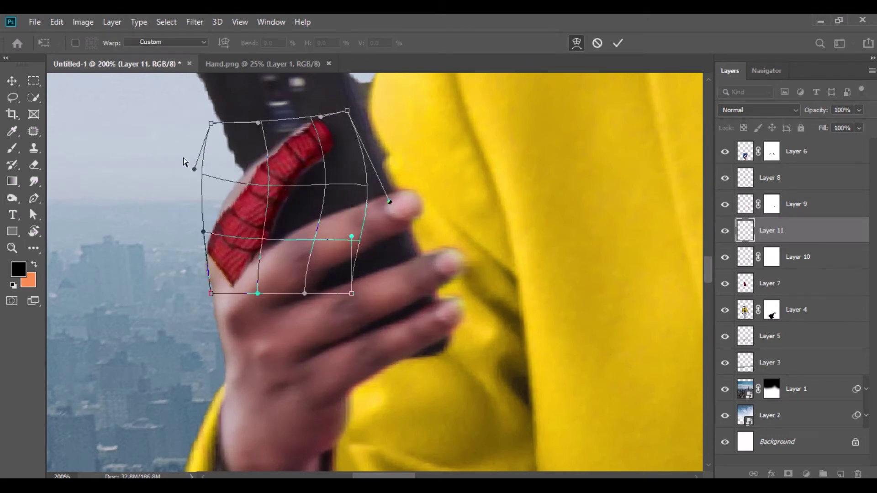
drag(195, 169, 173, 149)
drag(260, 121, 254, 114)
drag(348, 111, 339, 106)
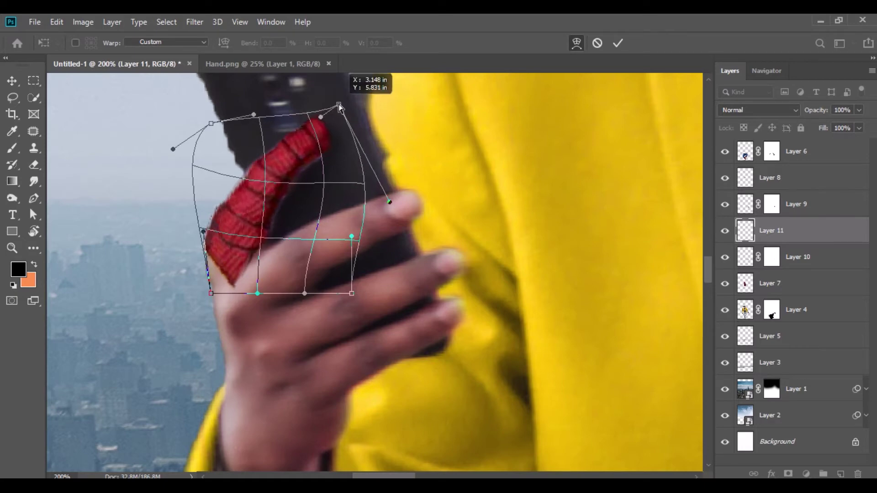
drag(211, 297, 219, 298)
click(11, 81)
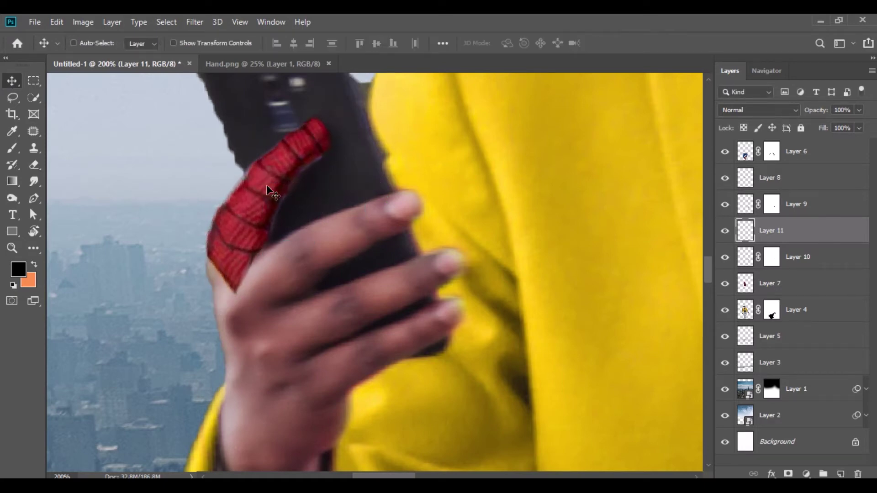
Step: Duplicate Layer 11 and rotate the copy into place along the second finger
drag(785, 244, 841, 474)
drag(302, 169, 391, 242)
click(57, 22)
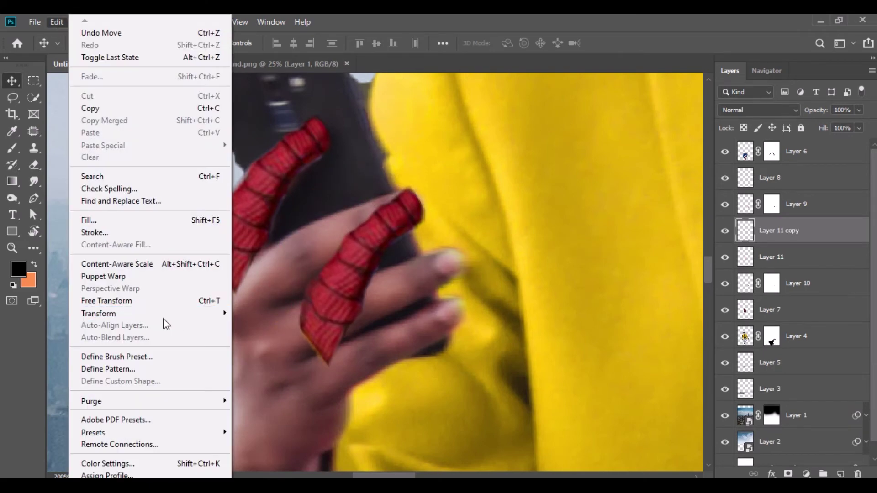
click(137, 300)
drag(466, 184, 479, 229)
drag(320, 228, 346, 219)
Step: Warp Layer 11 copy so it covers the second finger from its tip down to the knuckle
right_click(346, 218)
click(370, 310)
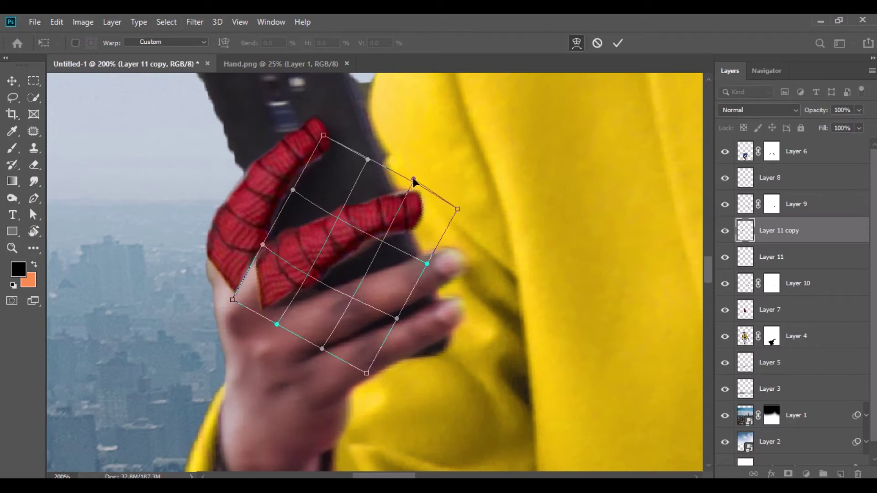
drag(425, 265, 429, 261)
drag(456, 210, 457, 205)
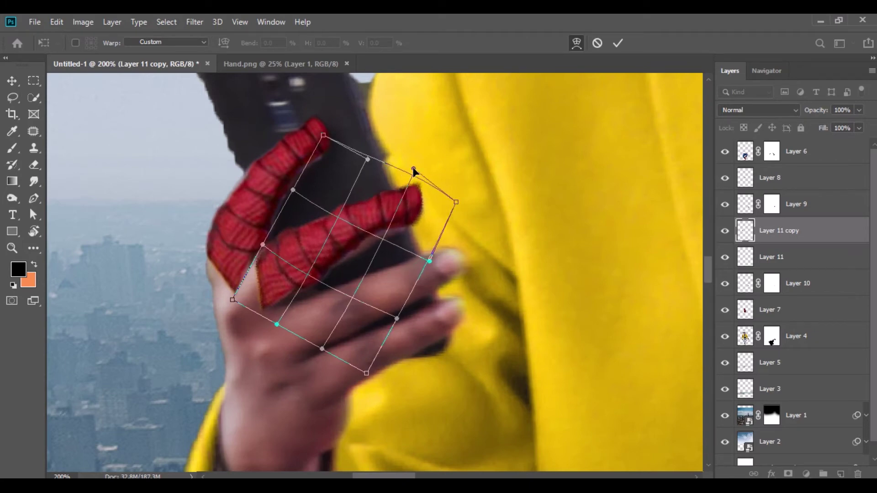
drag(394, 317, 409, 358)
drag(233, 300, 208, 314)
click(13, 89)
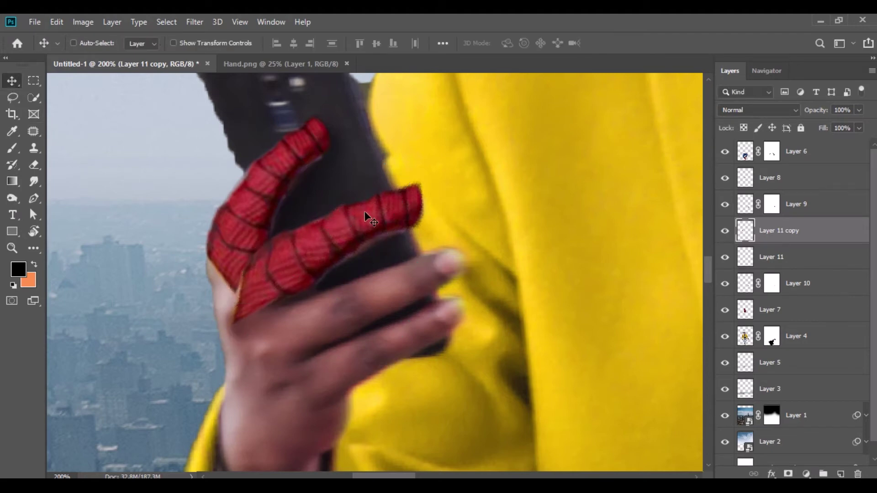
Step: Duplicate Layer 11 copy, move the duplicate onto the third finger and warp it to match that finger's shape
drag(770, 233, 841, 474)
drag(356, 234, 392, 292)
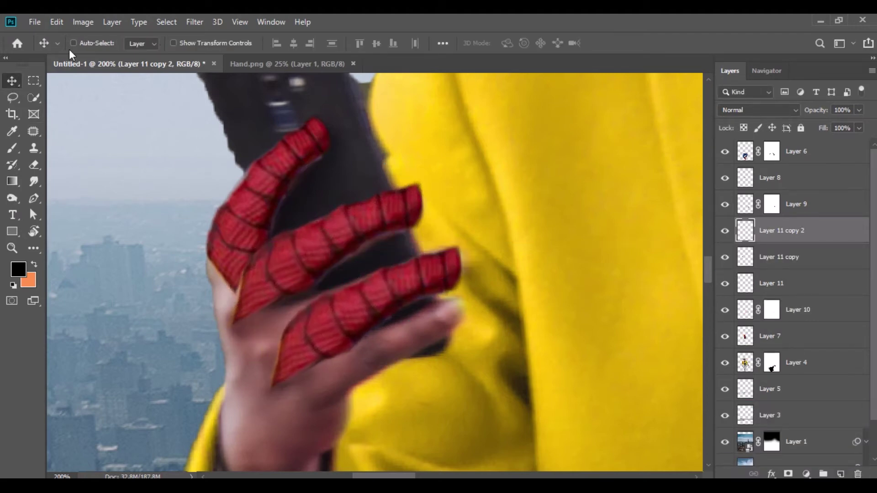
click(56, 22)
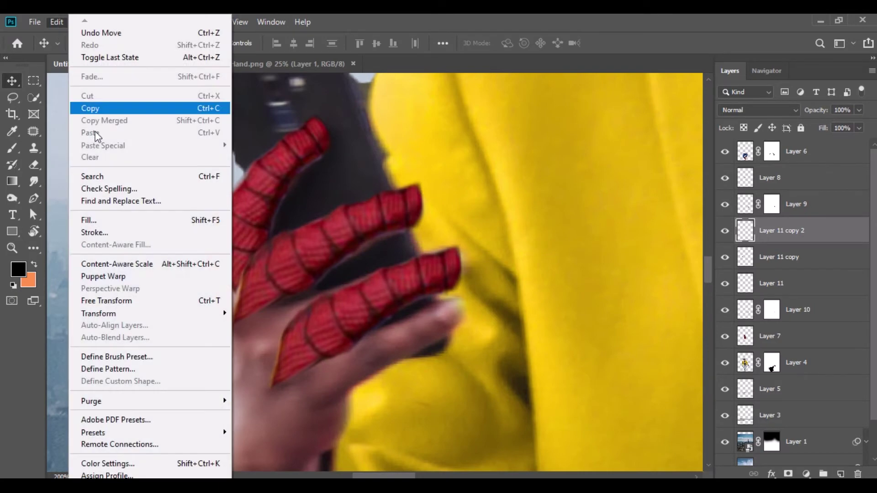
click(131, 300)
right_click(310, 356)
click(335, 247)
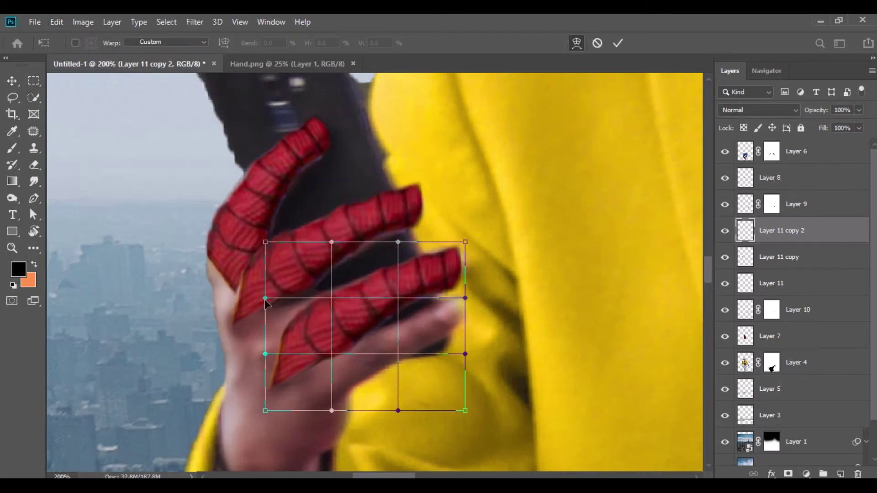
drag(266, 300, 200, 286)
drag(398, 411, 315, 352)
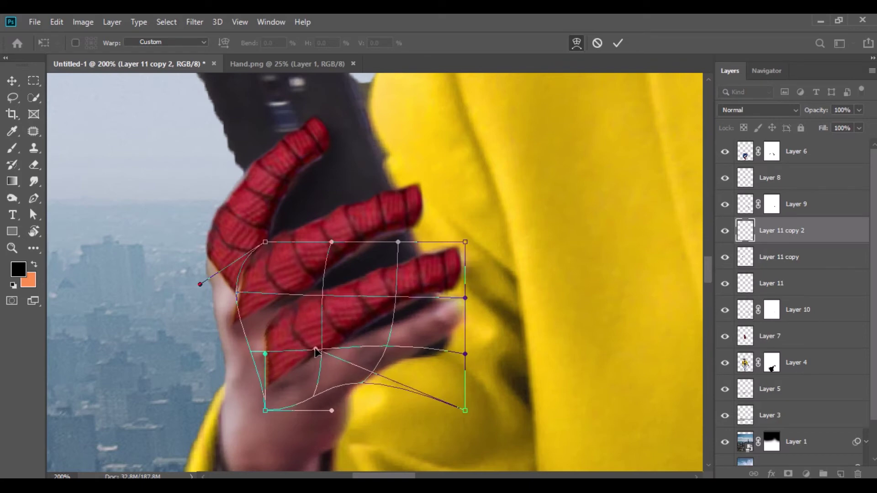
drag(461, 247, 463, 244)
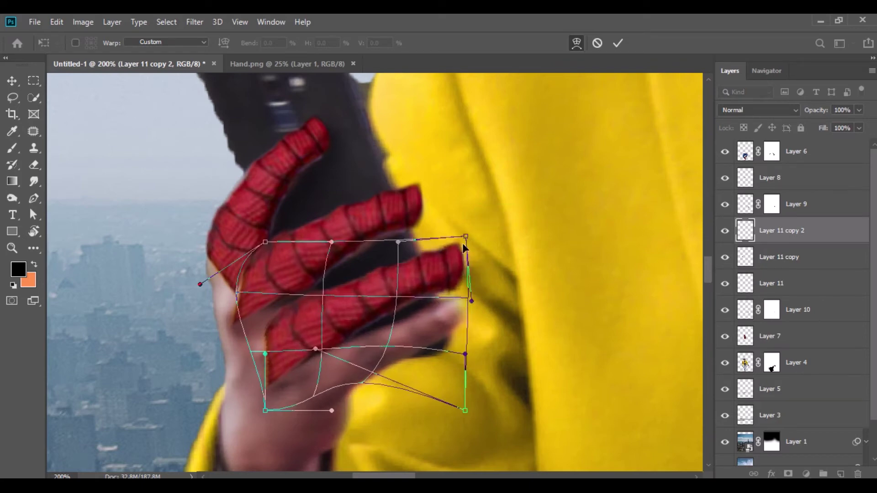
click(13, 83)
Step: Duplicate Layer 11 copy 2, move the duplicate onto the lowest finger and warp it slimmer and shorter to fit
drag(768, 233, 840, 473)
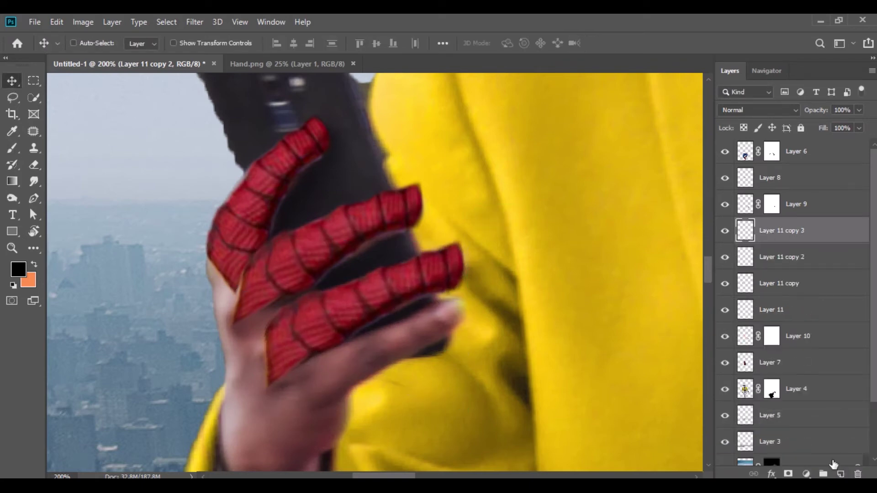
drag(388, 302, 391, 352)
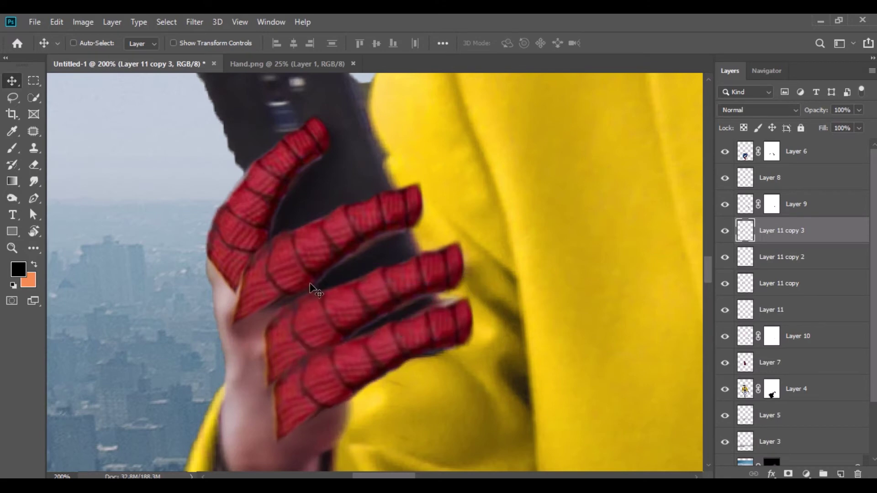
click(57, 21)
click(137, 301)
right_click(441, 317)
click(471, 219)
drag(477, 292, 459, 291)
drag(477, 451, 456, 340)
drag(352, 409, 362, 390)
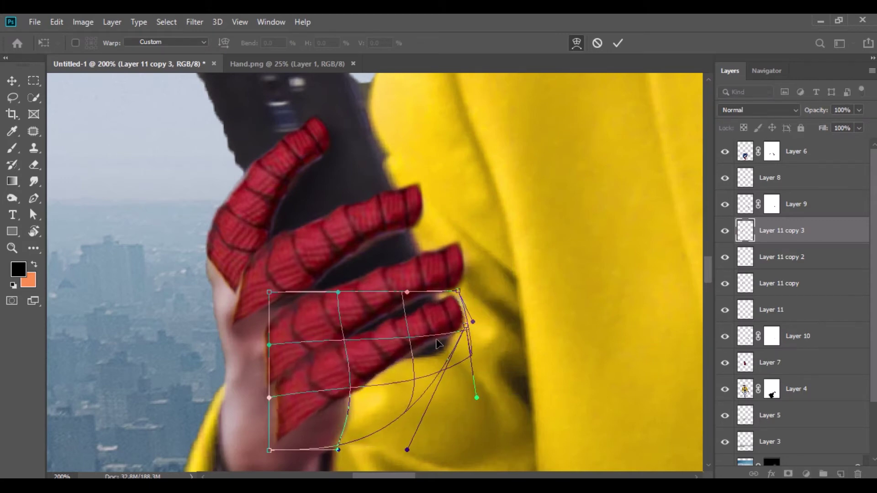
drag(436, 340, 438, 347)
drag(270, 451, 268, 439)
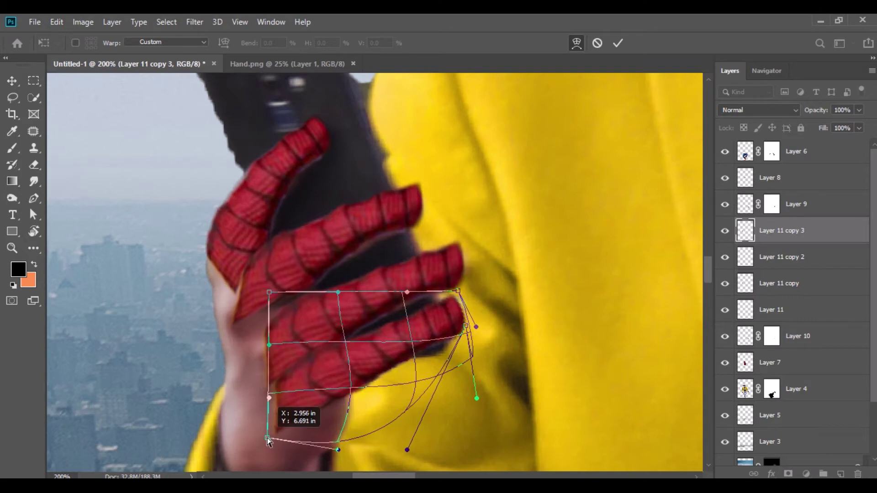
click(11, 81)
Step: Bring the Hand.png glove in again as Layer 12, then rotate and enlarge it over the back of the phone hand
scroll(289, 228, down, 3)
click(294, 61)
drag(464, 304, 281, 297)
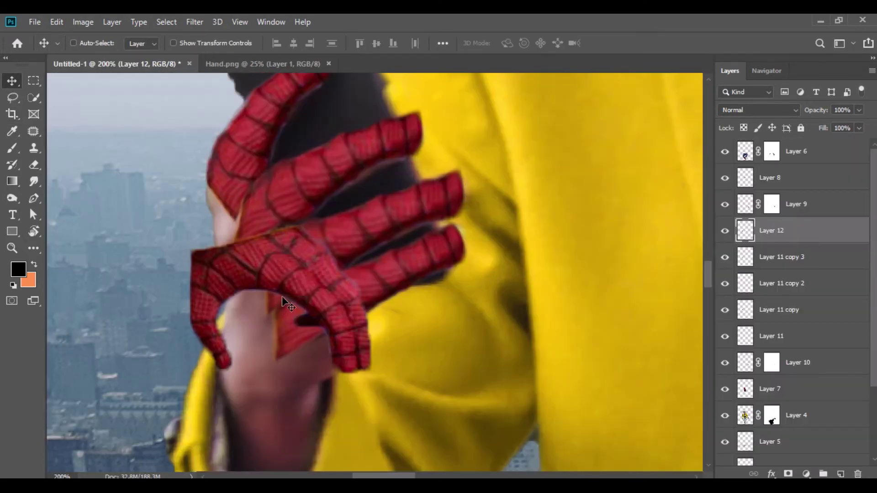
click(56, 22)
click(126, 302)
drag(320, 215, 416, 259)
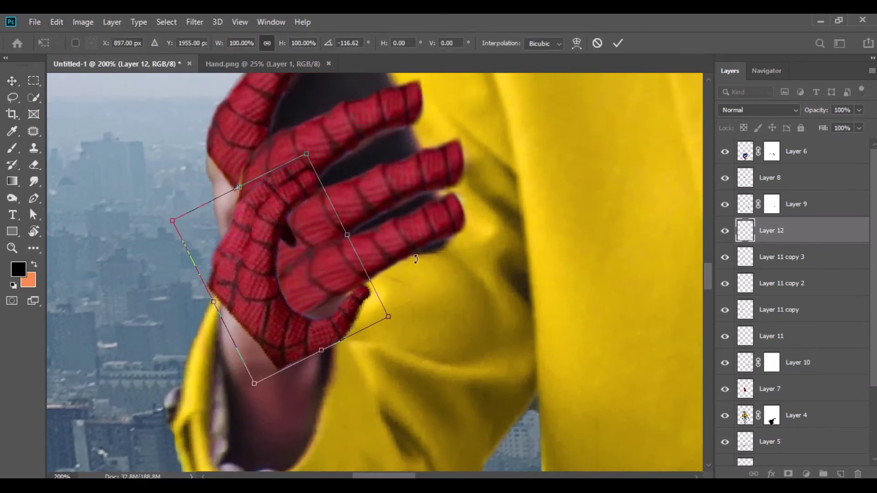
drag(279, 46, 354, 94)
drag(262, 278, 284, 278)
drag(468, 217, 417, 299)
drag(309, 329, 324, 343)
Step: Warp the enlarged glove outward to cover the back of the hand and place Layer 12 below Layer 11
right_click(276, 339)
click(306, 239)
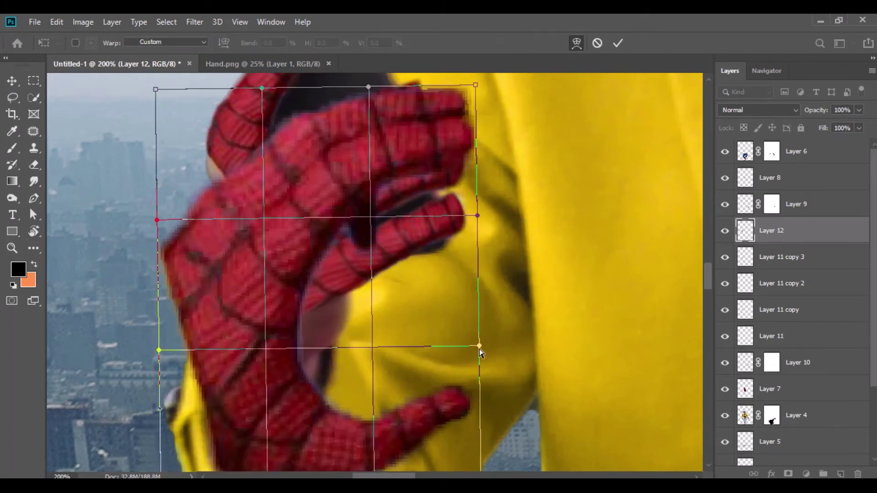
drag(479, 347, 611, 354)
drag(383, 220, 451, 227)
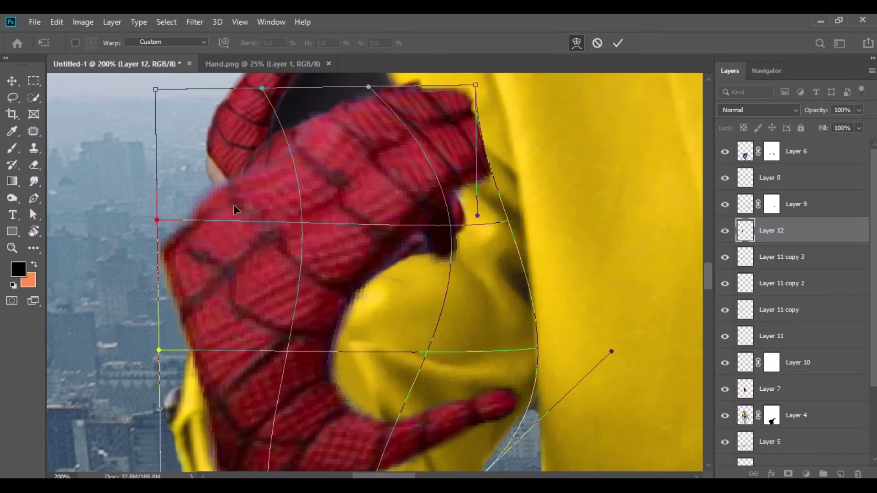
drag(138, 66, 125, 43)
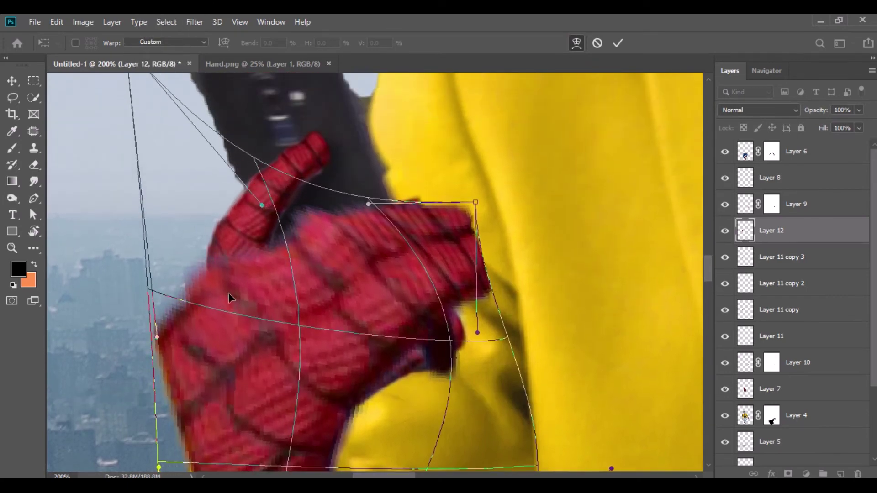
scroll(251, 287, down, 3)
scroll(251, 287, down, 5)
key(Return)
drag(777, 230, 775, 340)
scroll(319, 191, up, 5)
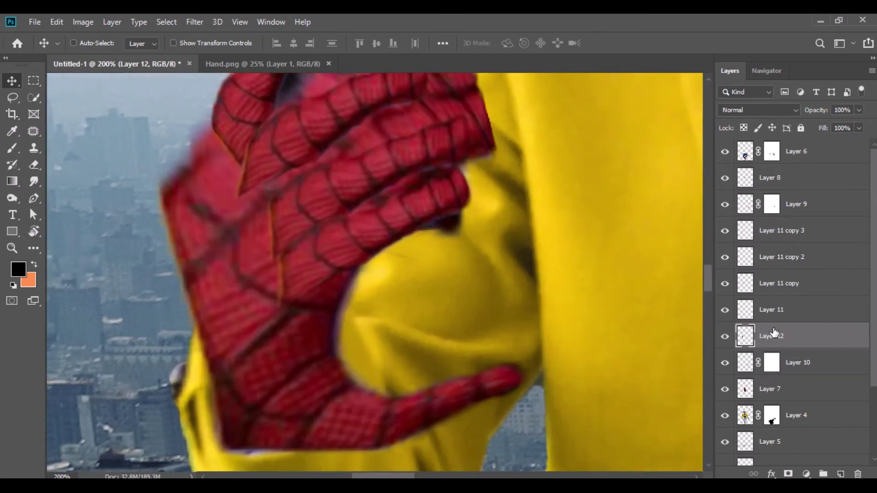
Step: Add a layer mask to Layer 11 and paint its hard finger base away with a 78 px soft brush
click(743, 313)
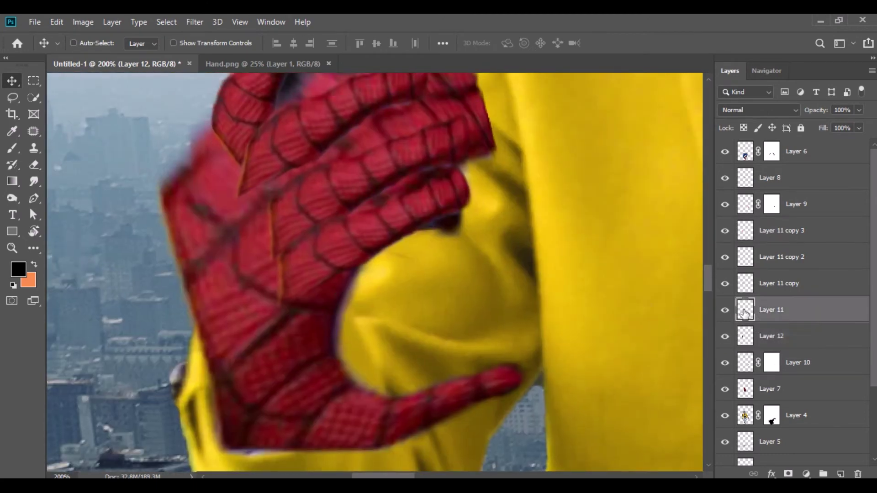
click(724, 311)
click(790, 473)
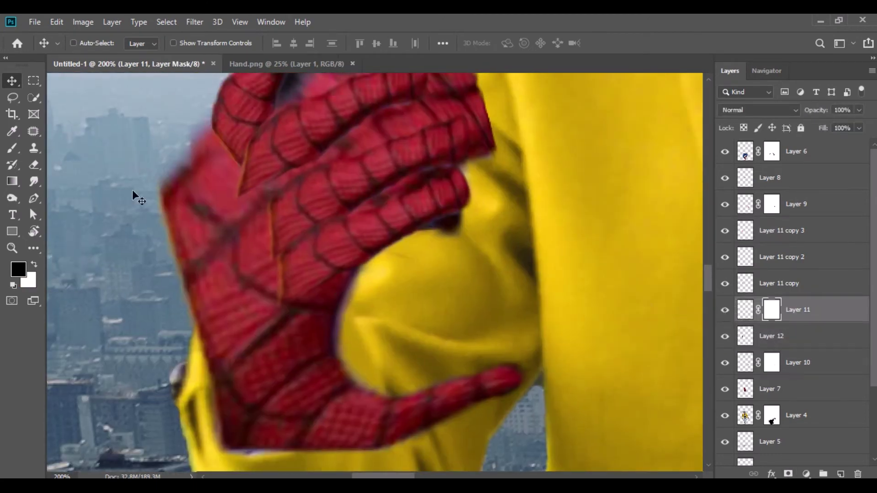
key(b)
right_click(300, 195)
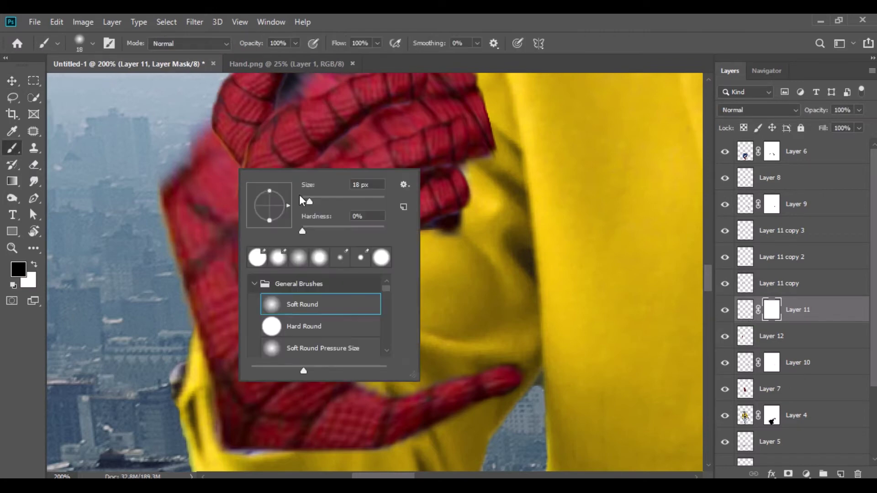
click(256, 161)
Step: Mask Layer 11 copy, Layer 11 copy 2 and Layer 11 copy 3, blending the finger bases into the glove
click(775, 287)
click(789, 474)
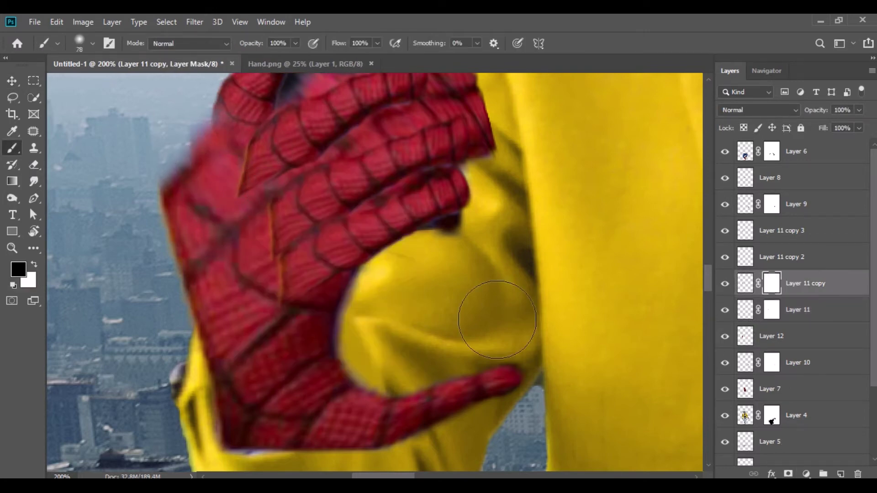
click(778, 258)
click(251, 221)
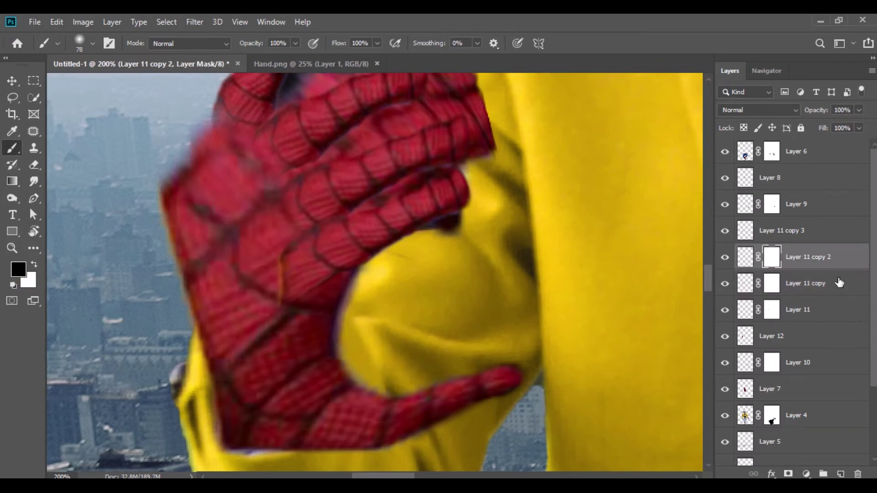
click(776, 232)
click(790, 474)
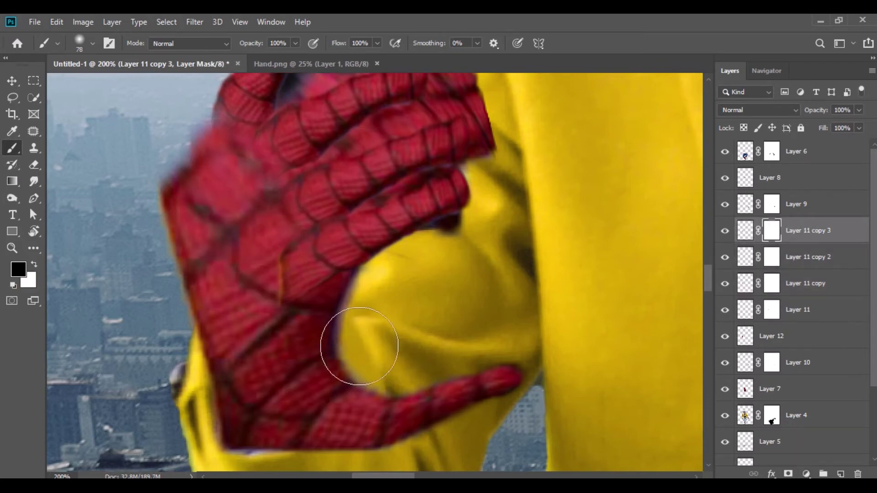
Step: Mask Layer 12, lower its fill to 24% and paint away the glove areas extending beyond the phone hand
click(770, 338)
click(789, 474)
click(859, 128)
drag(860, 145, 818, 146)
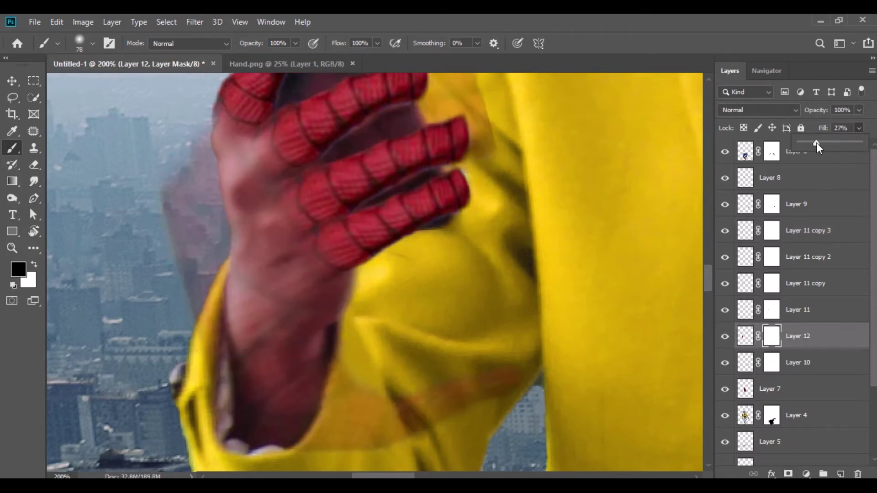
right_click(494, 347)
mouse_move(400, 430)
mouse_down()
mouse_move(386, 406)
mouse_move(356, 468)
mouse_move(404, 298)
mouse_move(388, 117)
mouse_move(463, 115)
mouse_move(466, 238)
mouse_up()
mouse_move(195, 263)
mouse_down()
mouse_move(204, 425)
mouse_move(201, 343)
mouse_up()
drag(351, 352, 428, 178)
mouse_move(277, 266)
mouse_down()
mouse_move(310, 441)
mouse_move(386, 455)
mouse_move(285, 380)
mouse_move(284, 237)
mouse_up()
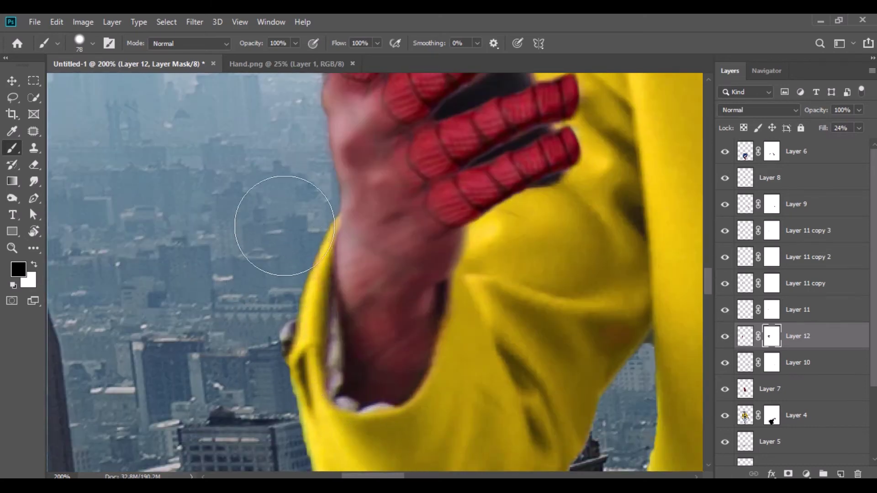
Step: Restore Layer 12's fill to 100% and mask out the leftover red spot on the yellow sleeve
click(859, 128)
drag(826, 148, 874, 144)
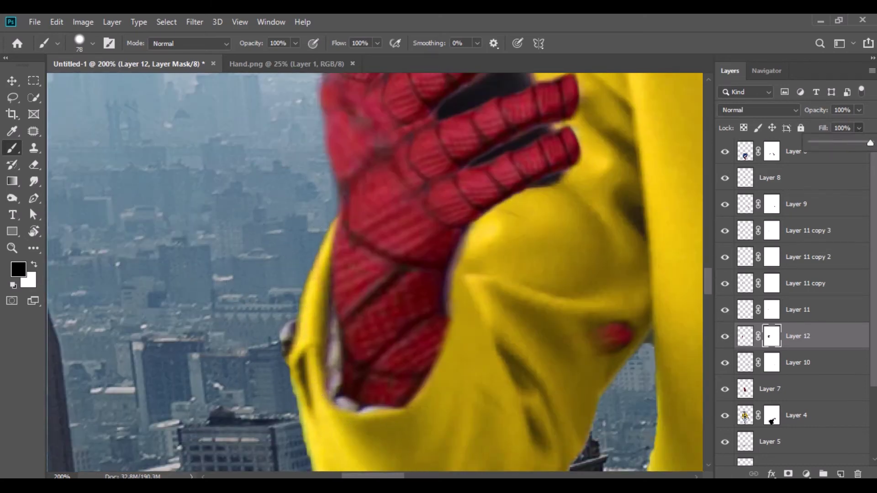
drag(582, 276, 516, 324)
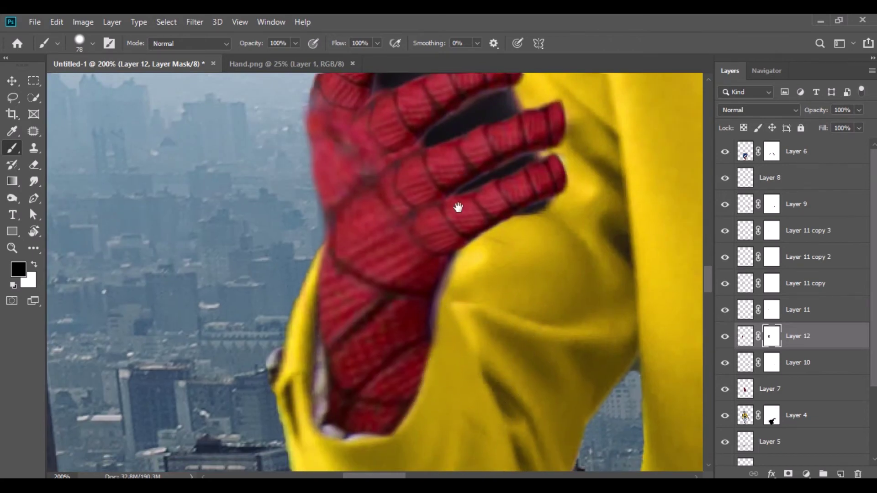
key(ctrl+minus)
key(ctrl+minus)
key(ctrl+minus)
key(ctrl+minus)
key(ctrl+minus)
key(ctrl+minus)
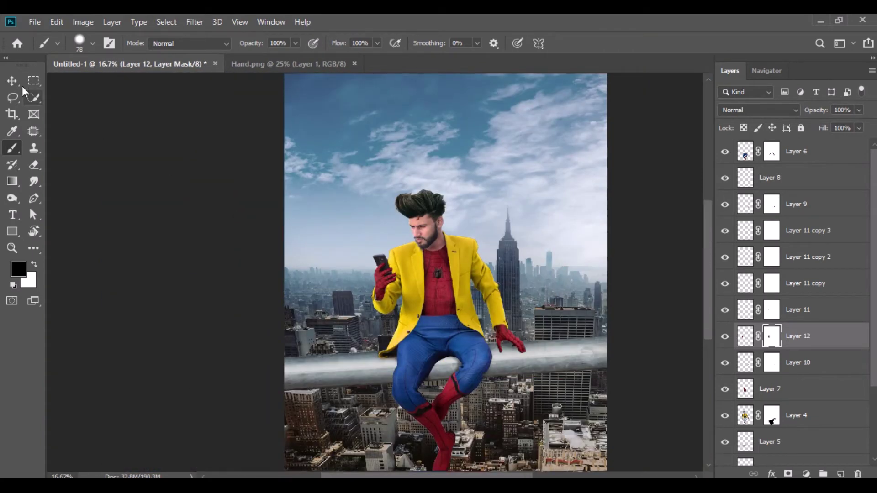
Step: Apply a Camera Raw filter to Layer 4 with Blacks -22, Clarity +21 and Highlights +30
click(12, 80)
scroll(745, 365, down, 2)
click(742, 322)
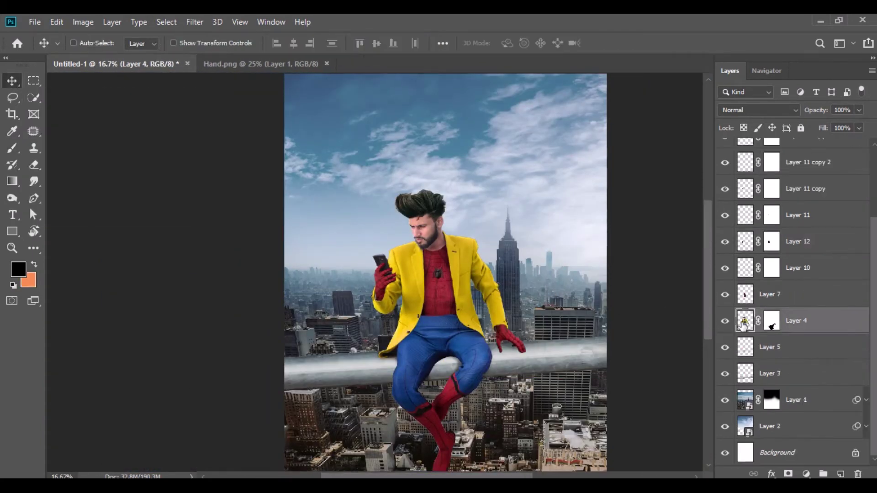
click(195, 22)
click(214, 101)
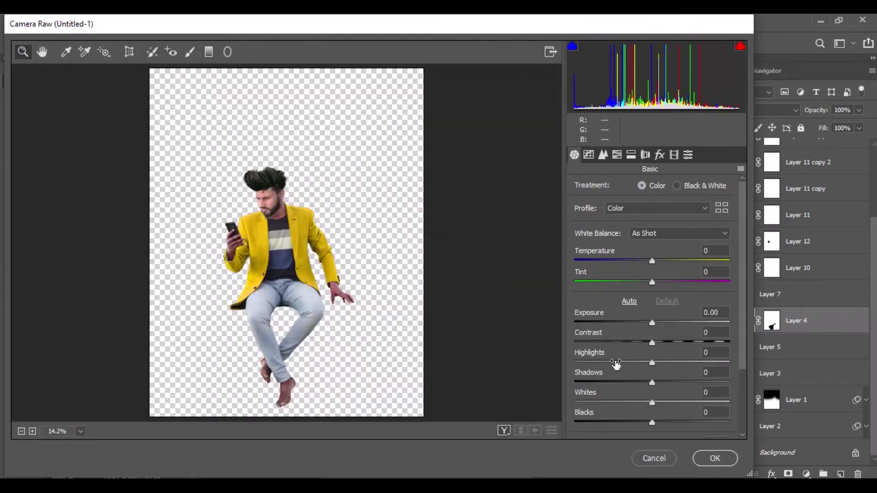
scroll(616, 364, down, 3)
drag(652, 335, 635, 335)
drag(652, 365, 669, 367)
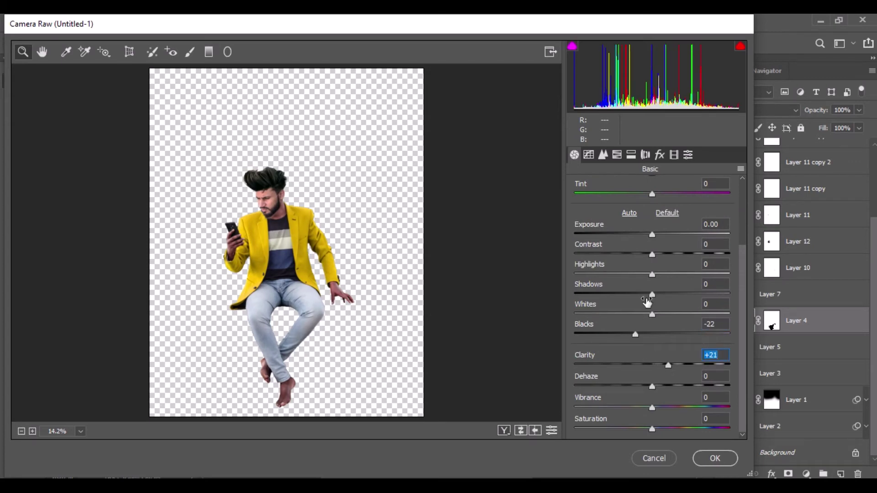
drag(652, 275, 675, 276)
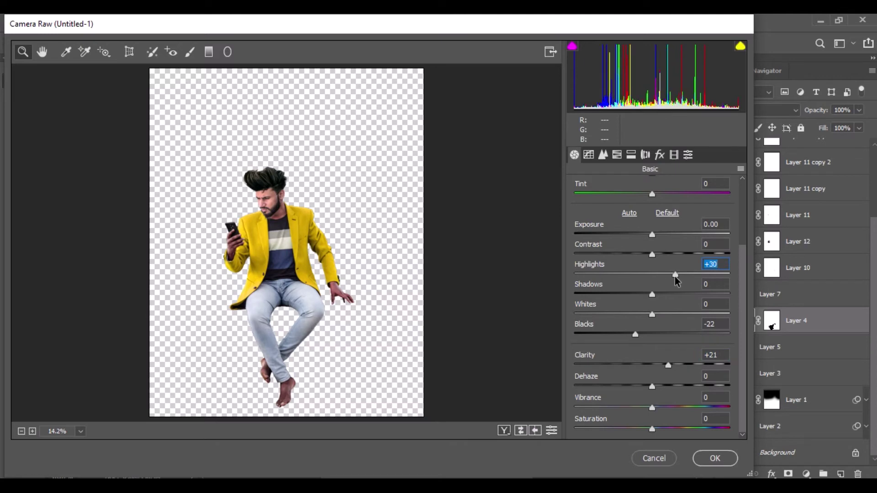
click(714, 456)
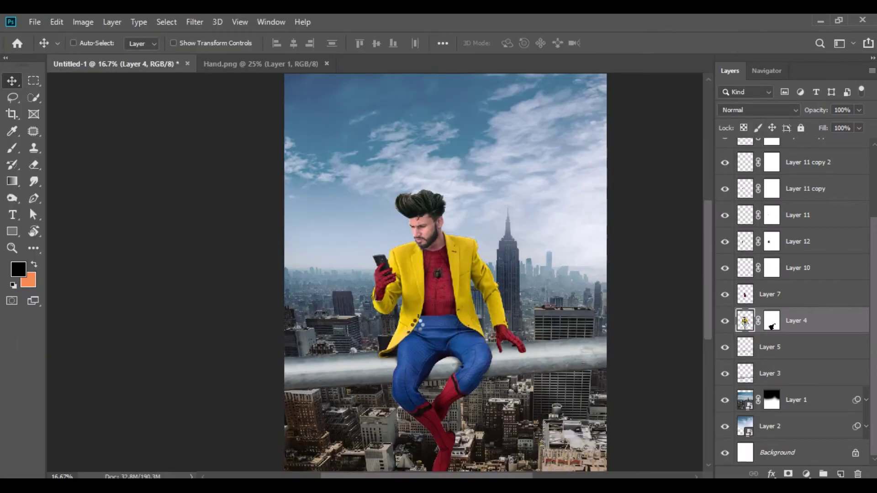
Step: Apply a Gaussian Blur with a 3.9-pixel radius to the city background on Layer 1
click(745, 399)
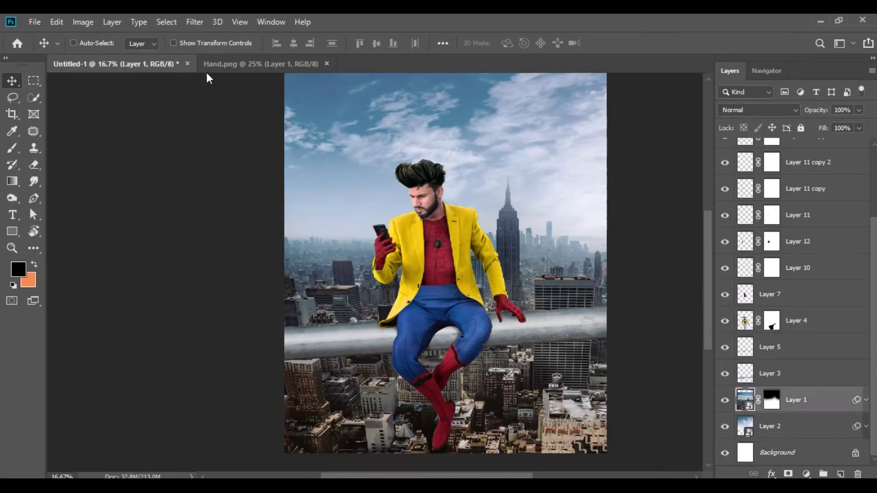
click(195, 22)
mouse_move(245, 168)
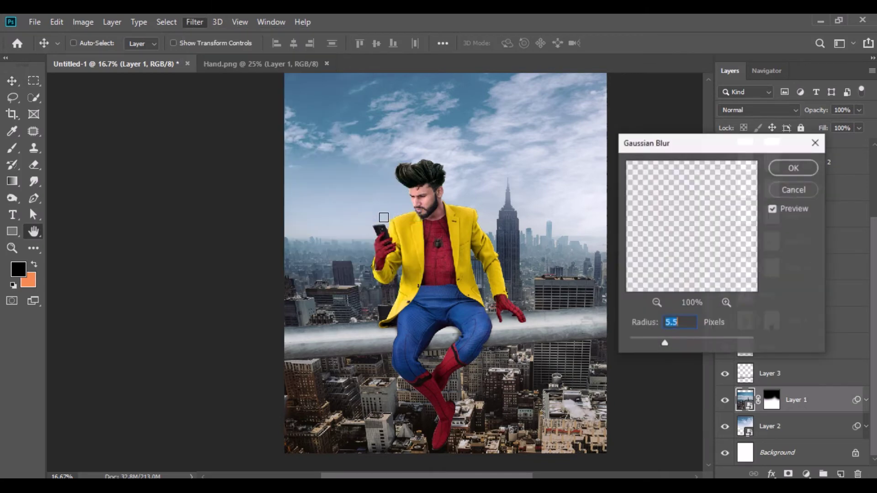
text(3.9)
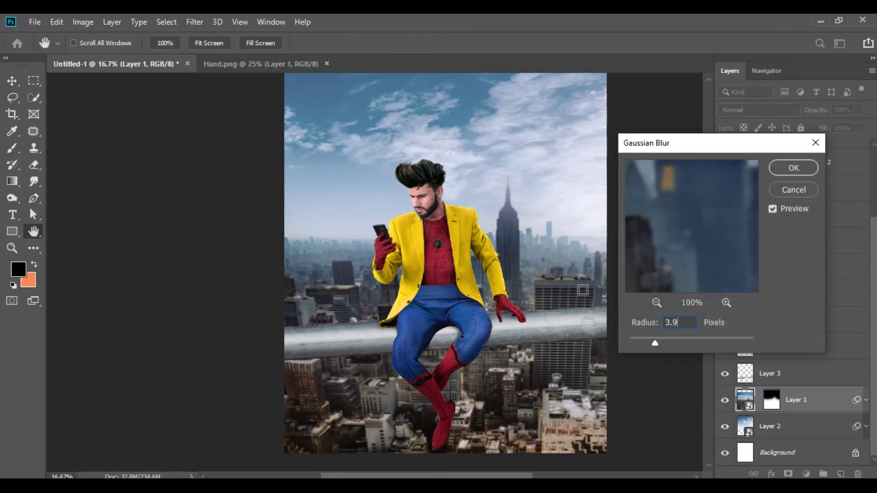
click(794, 169)
key(v)
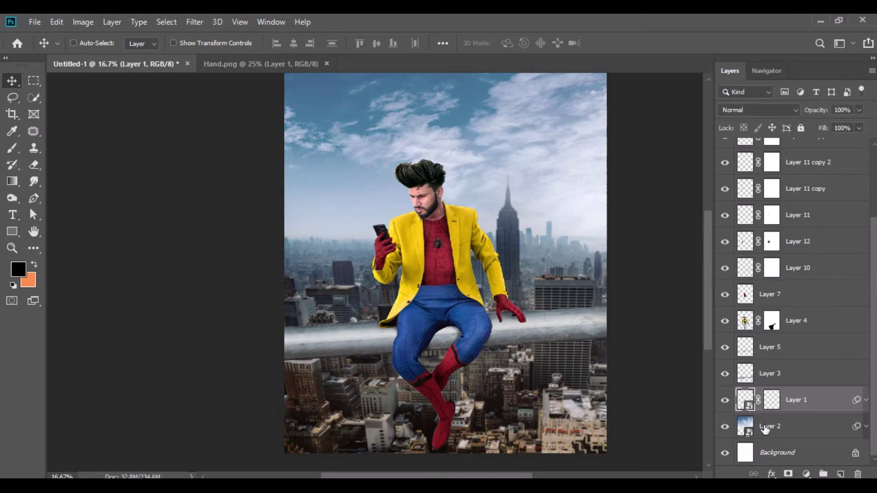
Step: Apply the same 3.9-pixel Gaussian Blur to the sky on Layer 2
click(770, 427)
click(194, 22)
click(202, 33)
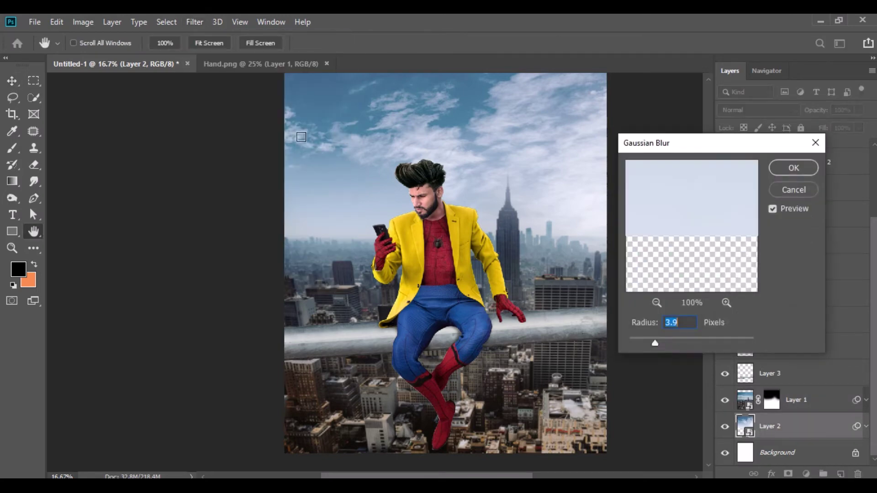
click(781, 170)
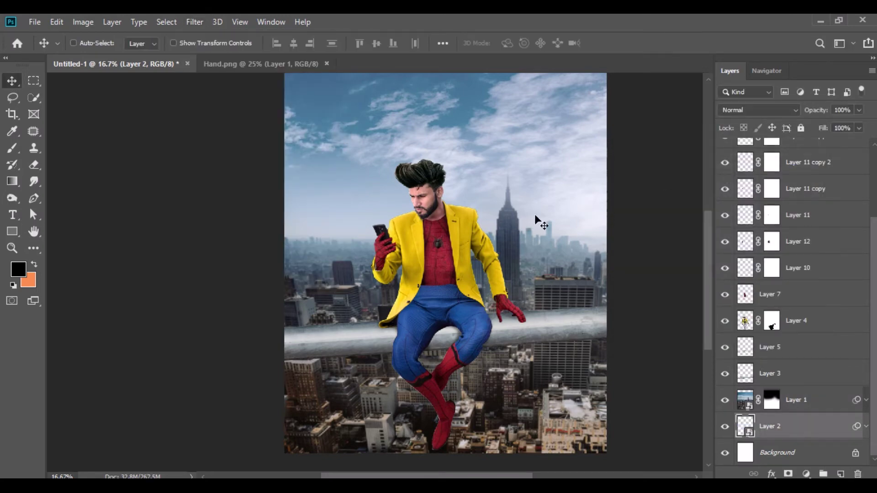
Step: Close Hand.png and open Spiderman-Wallpaper100.jpg as a separate document
click(326, 64)
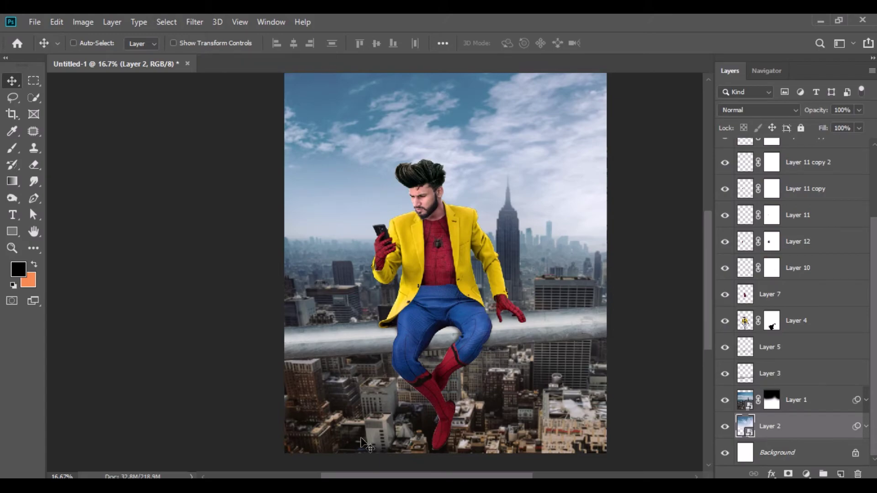
click(386, 487)
click(418, 392)
drag(144, 274, 388, 64)
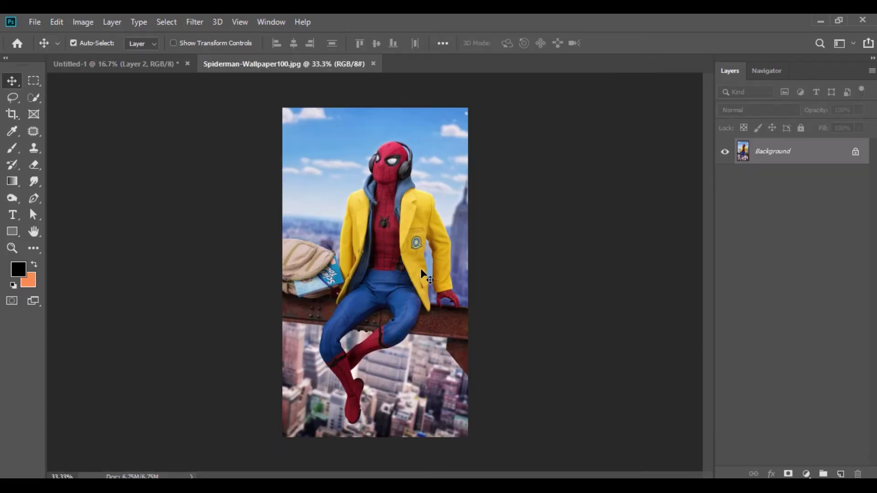
Step: Select the round blue school badge on the yellow jacket with a loose Lasso outline
key(ctrl+equal)
key(ctrl+equal)
key(ctrl+equal)
key(ctrl+equal)
click(15, 97)
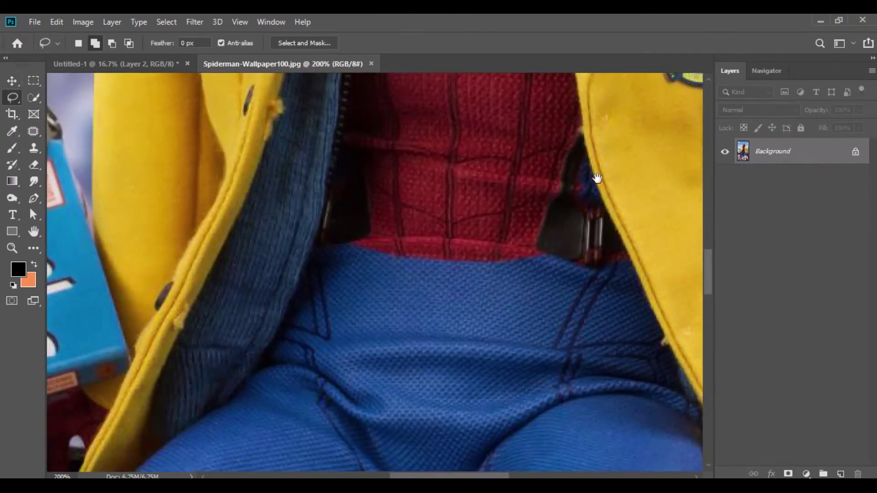
drag(598, 179, 301, 373)
drag(451, 298, 352, 315)
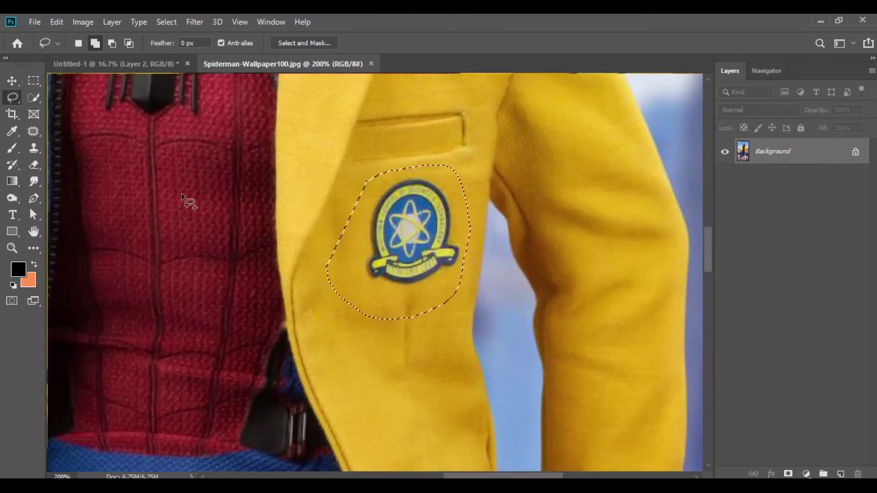
Step: Copy the selected badge into the Untitled-1 poster and place its layer directly above Layer 4
key(v)
mouse_move(375, 212)
mouse_down()
mouse_move(185, 55)
mouse_move(340, 191)
mouse_up()
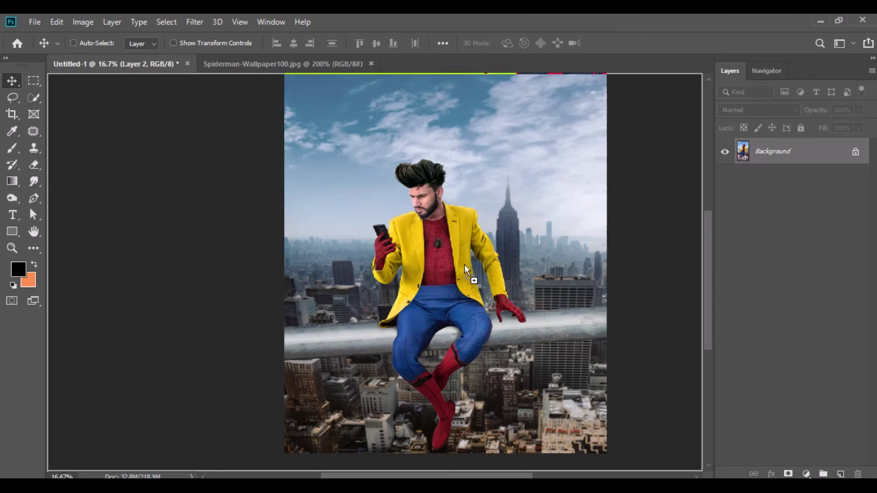
drag(464, 265, 464, 264)
drag(771, 463, 772, 335)
Step: Move the badge onto the model's jacket front beside the lapel and adjust its size and tilt with Free Transform
key(ctrl+1)
drag(435, 216, 183, 262)
drag(526, 265, 270, 232)
mouse_move(397, 238)
mouse_down()
mouse_move(414, 241)
mouse_move(404, 231)
mouse_up()
click(57, 22)
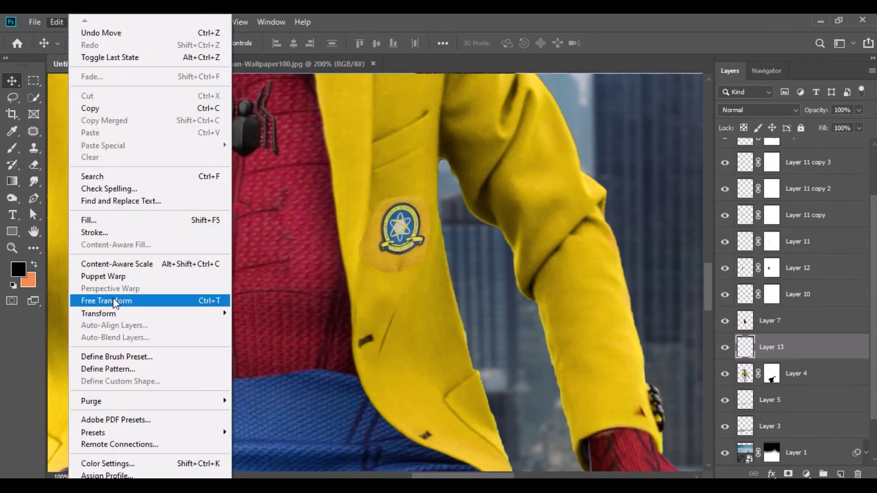
click(120, 299)
mouse_move(439, 194)
mouse_down()
mouse_move(453, 170)
mouse_move(445, 183)
mouse_up()
key(Return)
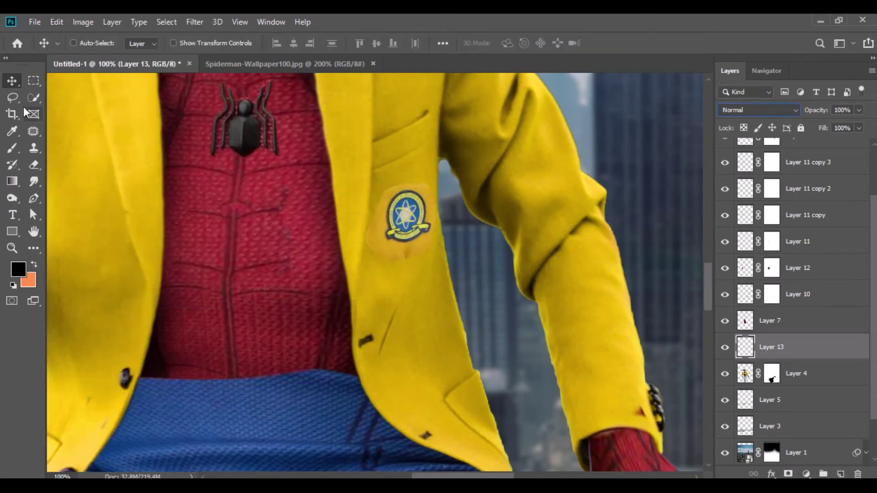
Step: Erase the surplus fabric around the badge on Layer 13 with a 39 px eraser at 0% hardness
click(34, 165)
right_click(450, 223)
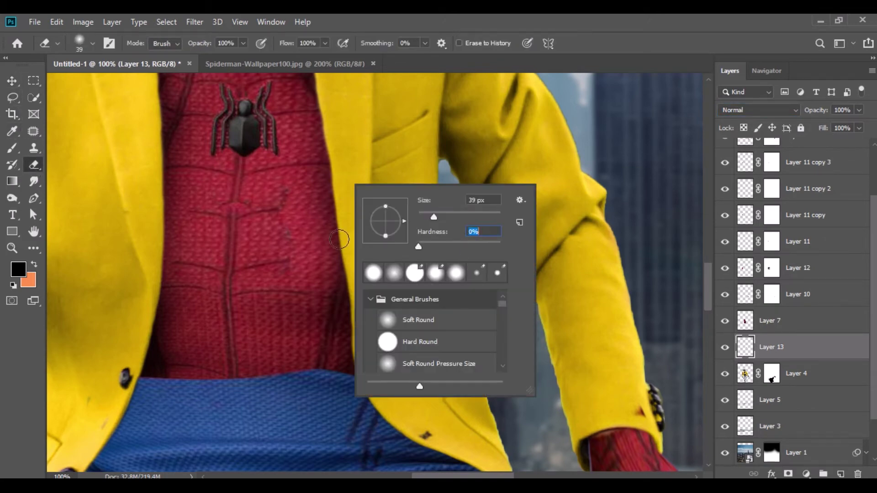
key(Return)
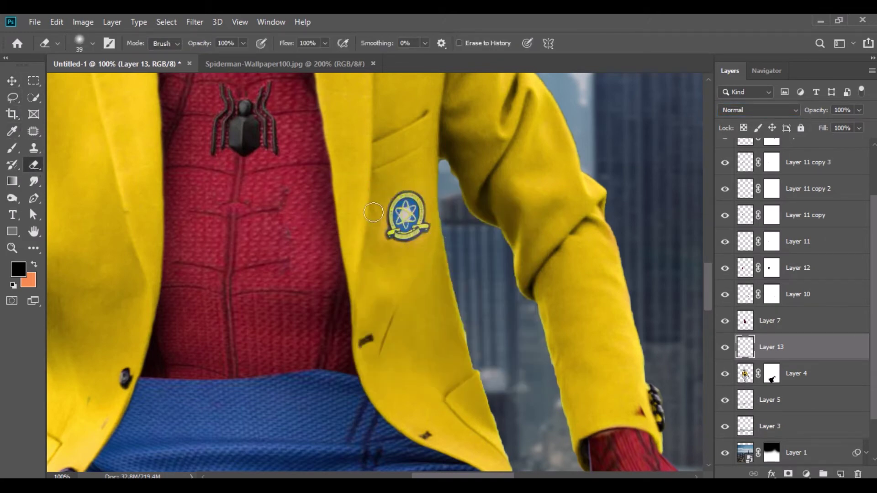
key(v)
scroll(410, 293, down, 5)
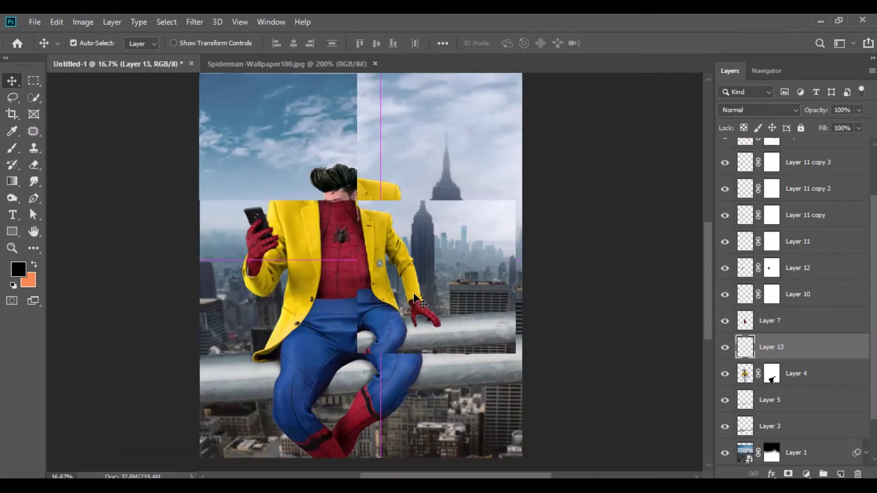
Step: Merge all visible layers into one and duplicate the merged Background layer
right_click(808, 188)
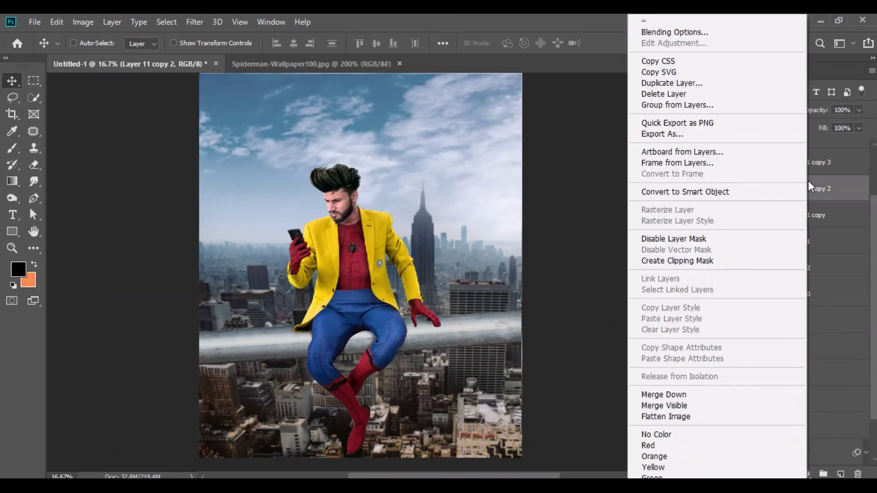
click(673, 406)
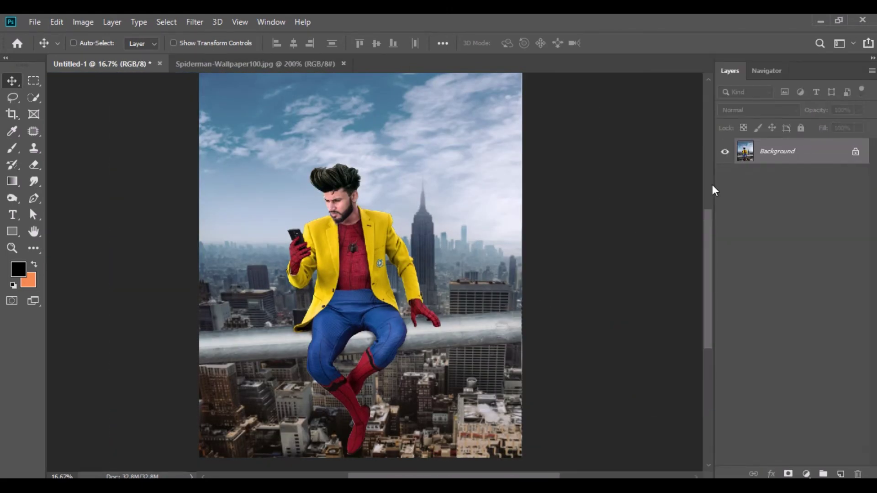
drag(767, 155, 841, 473)
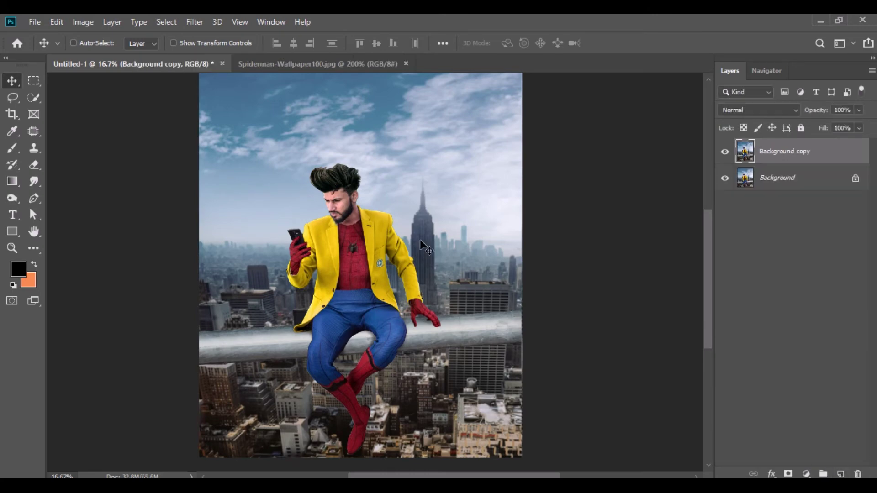
Step: Close the Spiderman-Wallpaper100.jpg document and grade Background copy in Camera Raw with Clarity +18, Blacks -19 and Highlights +39
click(296, 68)
click(406, 63)
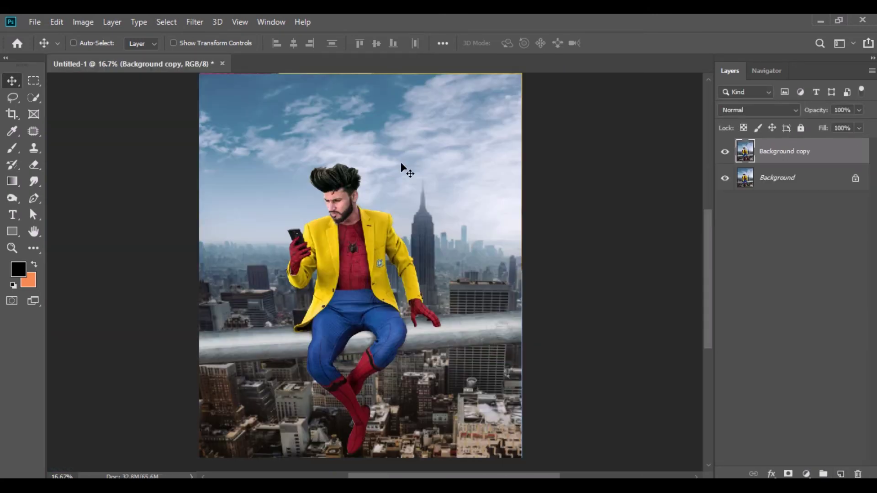
click(195, 23)
click(228, 99)
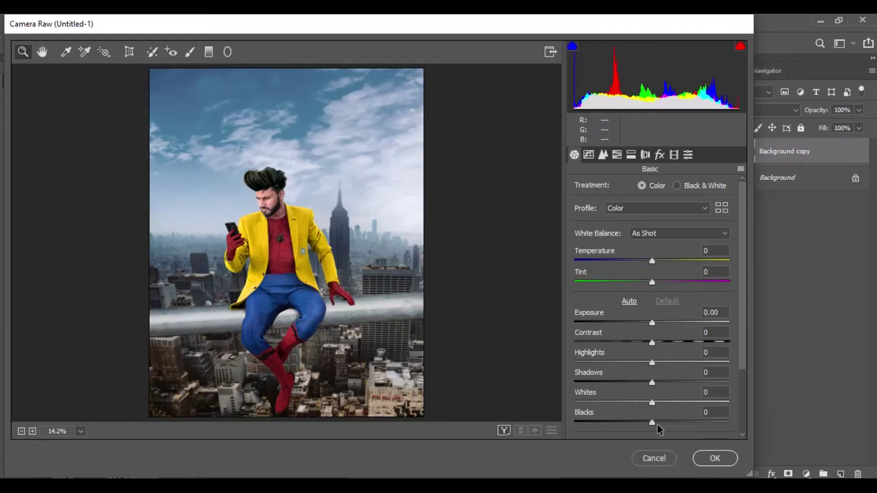
scroll(656, 411, down, 3)
drag(652, 365, 666, 366)
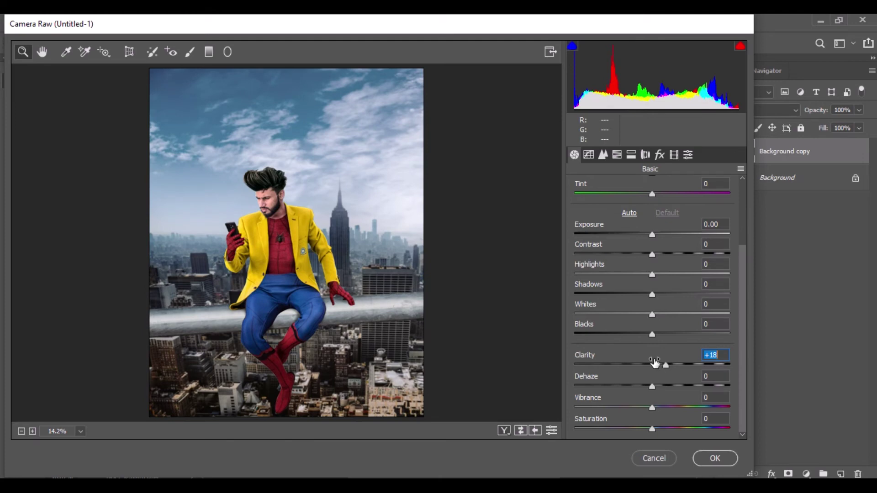
drag(652, 335, 641, 337)
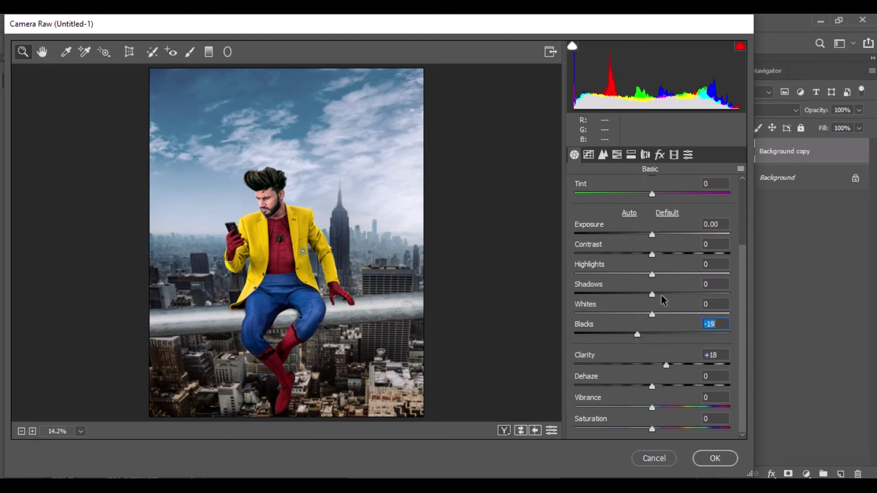
drag(653, 277, 680, 277)
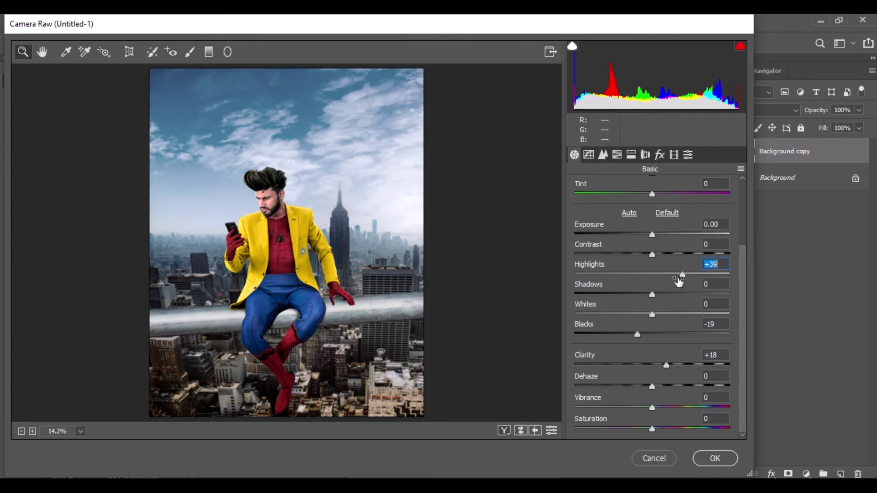
click(715, 458)
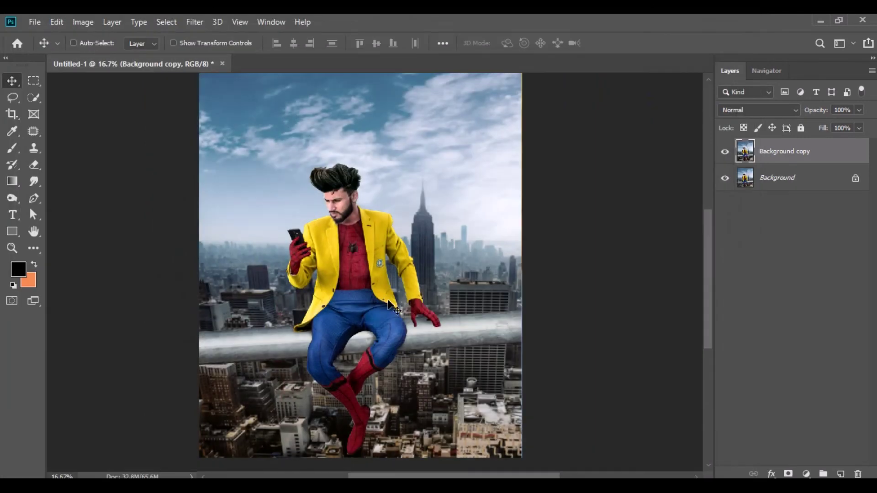
Step: Duplicate the Background copy layer and raise the Yellows saturation to +64 on the duplicate in Camera Raw's HSL adjustments
drag(806, 152, 841, 474)
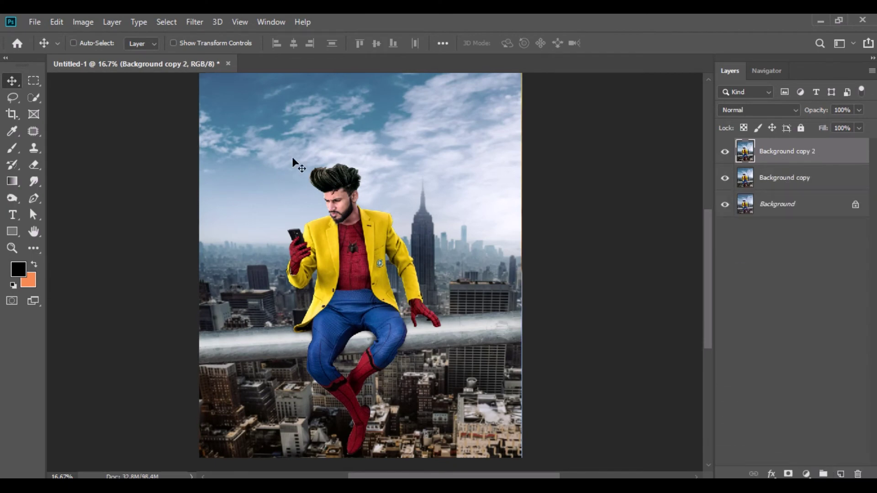
click(194, 22)
click(224, 99)
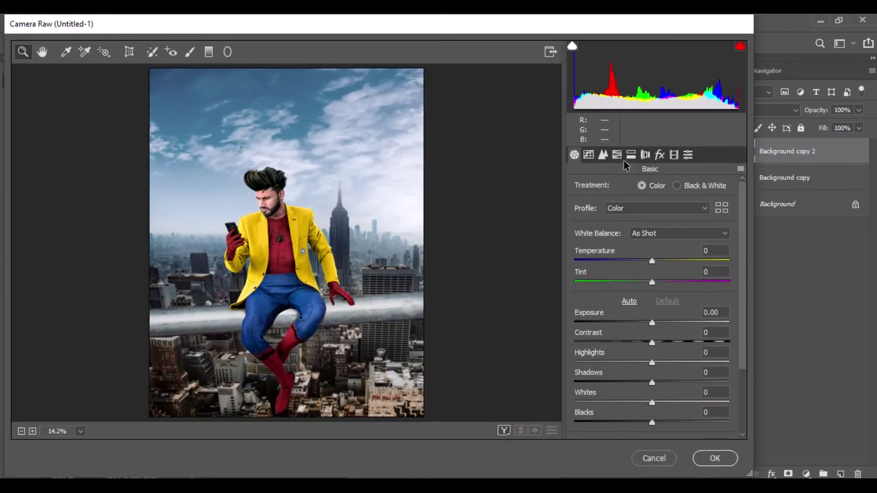
click(618, 155)
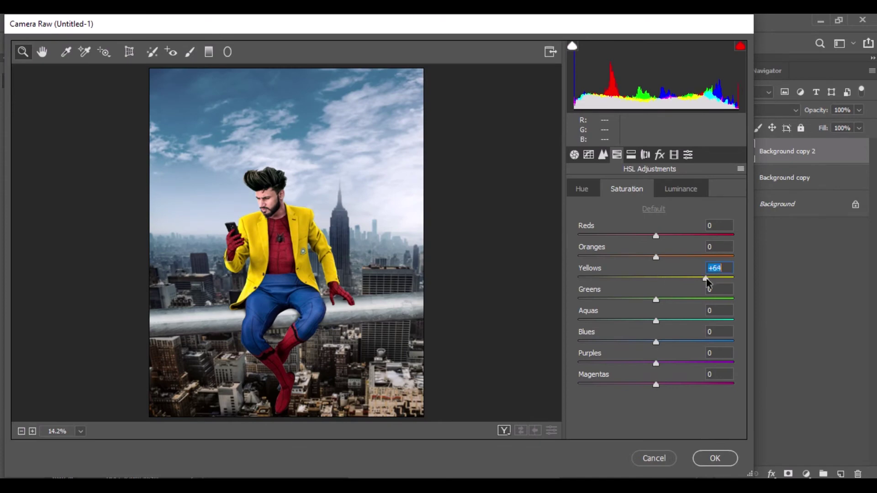
click(700, 459)
Step: Set the Cyans hue to -7 on Background copy 2 with a Hue/Saturation adjustment
click(83, 22)
mouse_move(158, 57)
click(242, 121)
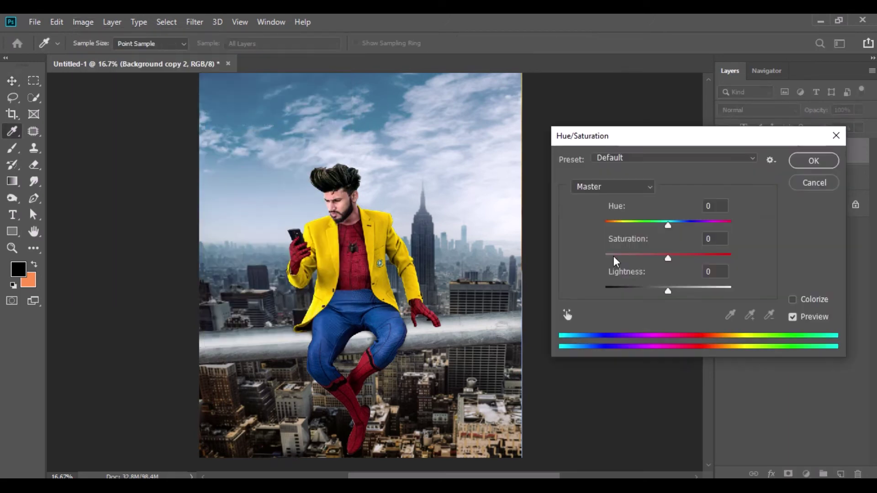
click(612, 186)
click(594, 240)
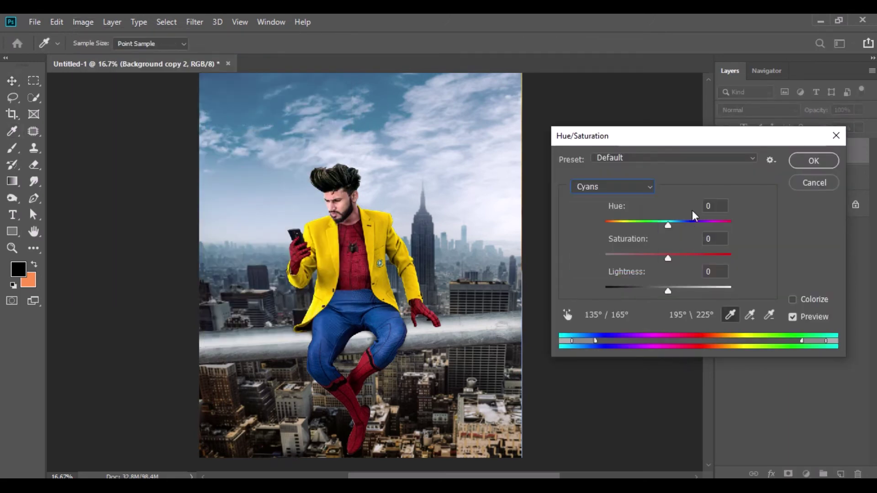
text(-7)
click(813, 161)
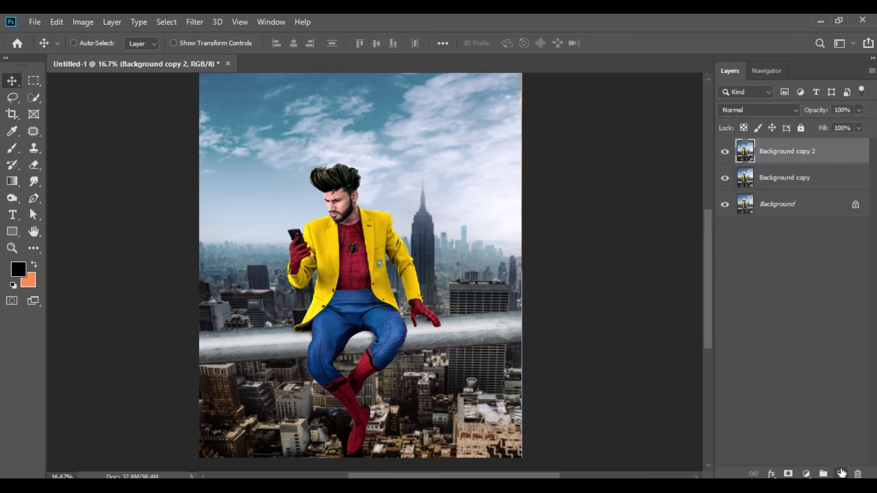
Step: Add a new layer above Background copy 2 in Overlay blend mode and fill it with gray
click(841, 473)
click(759, 110)
click(740, 264)
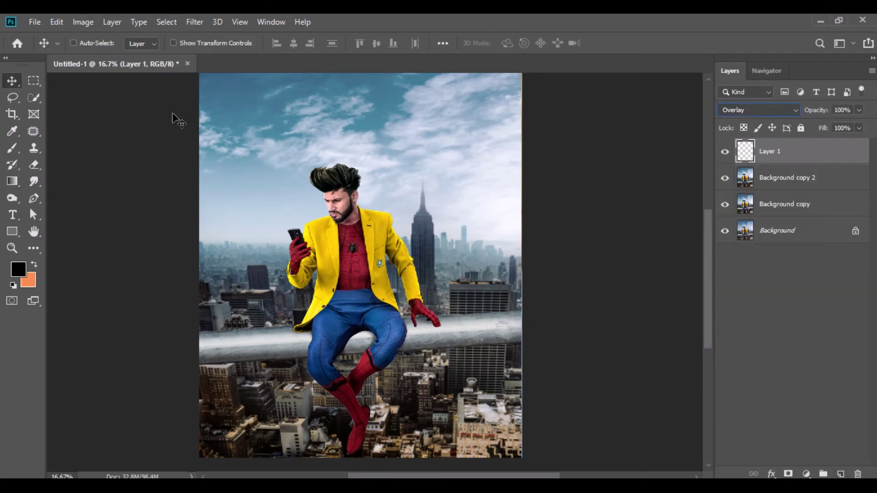
click(57, 23)
click(108, 220)
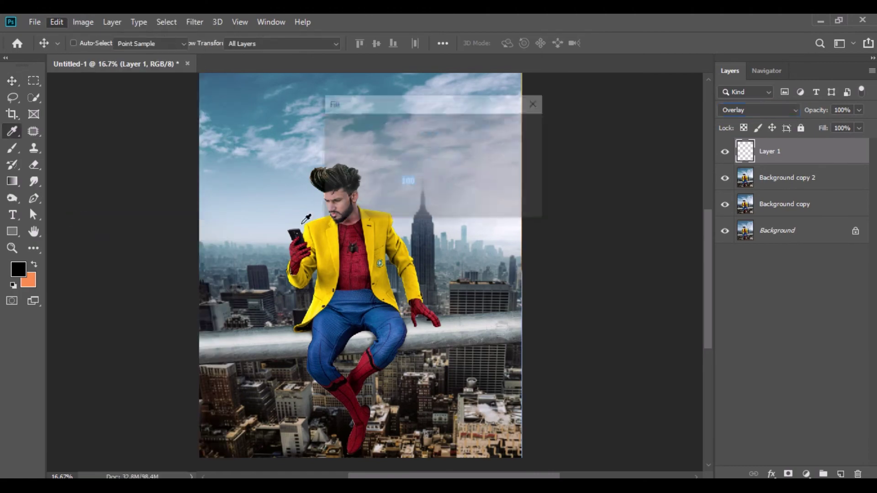
click(520, 128)
Step: Darken the folds and shaded areas of the yellow jacket with the Burn tool at 35 px, Midtones and 25% exposure
right_click(12, 197)
click(55, 210)
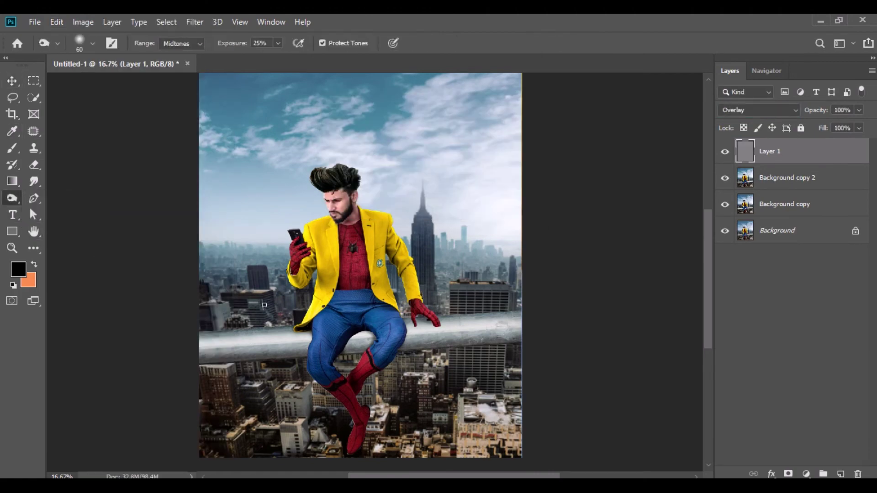
scroll(364, 300, up, 7)
drag(532, 186, 256, 387)
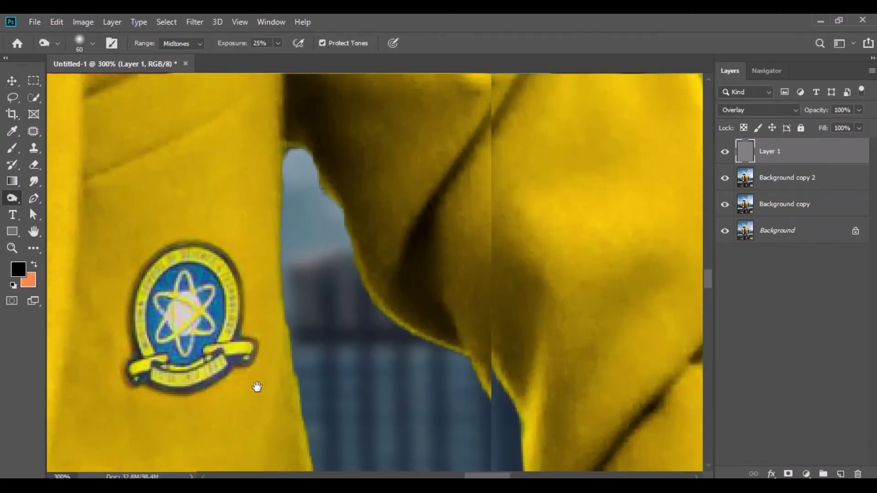
scroll(480, 329, down, 4)
scroll(443, 313, down, 3)
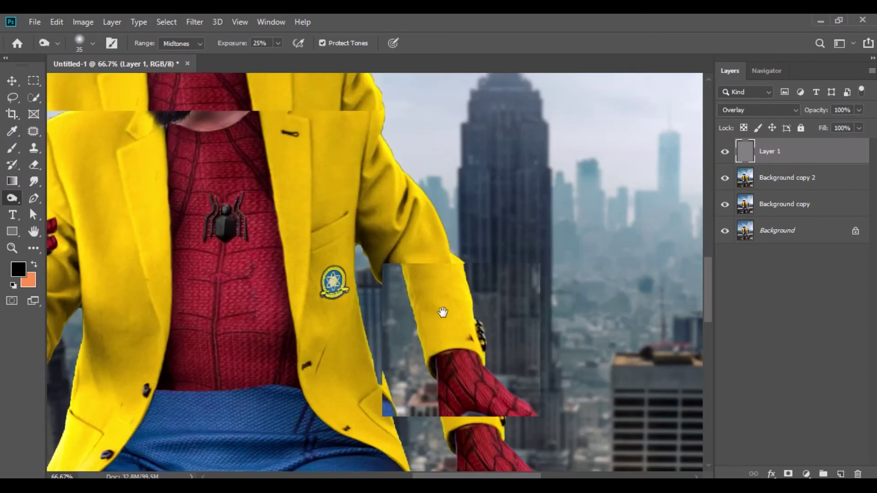
scroll(413, 181, up, 2)
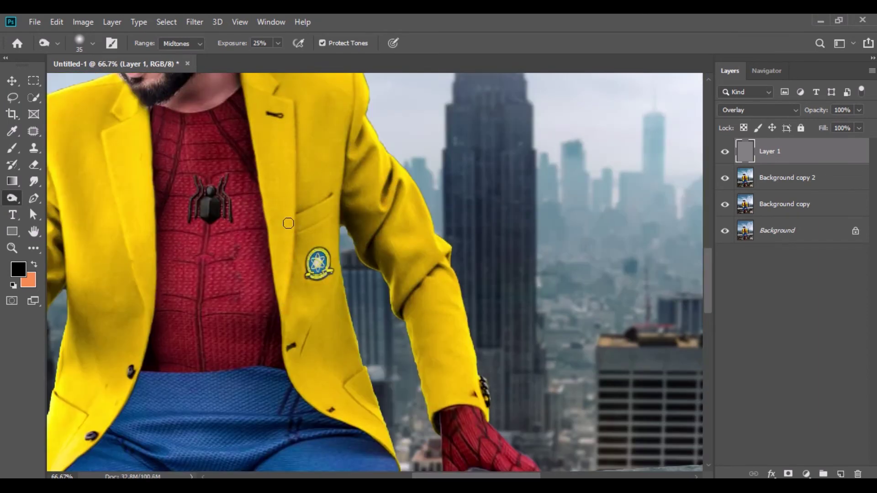
scroll(307, 228, up, 2)
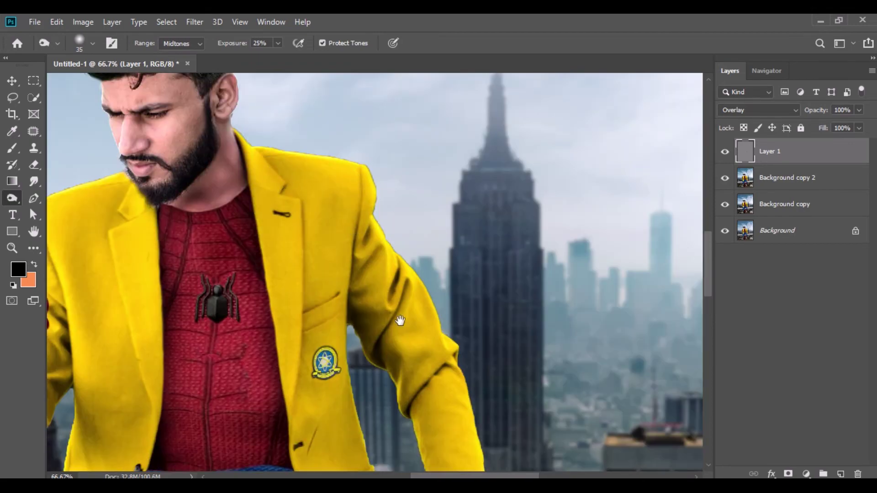
scroll(395, 312, down, 4)
scroll(361, 358, left, 4)
drag(194, 253, 227, 214)
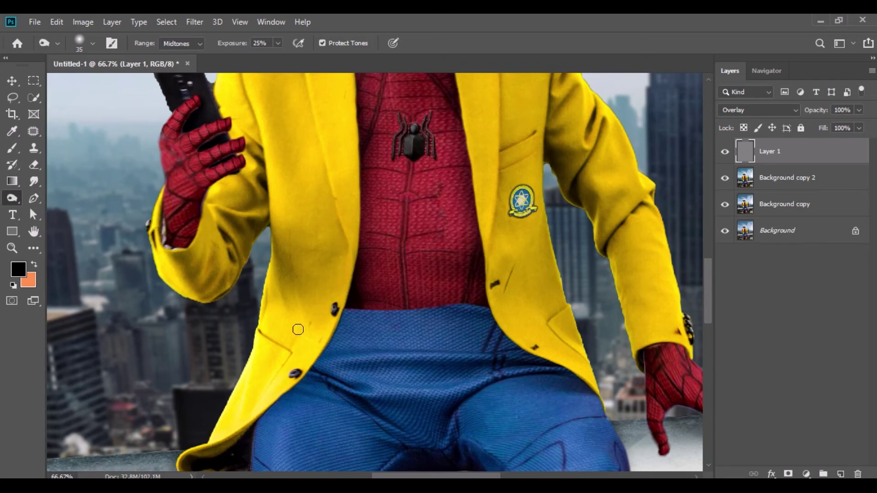
scroll(337, 133, up, 2)
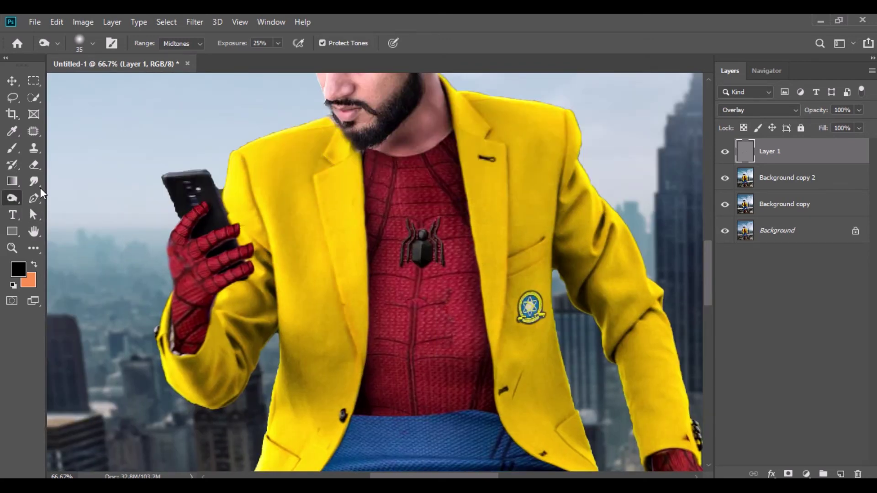
Step: Burn the shadows on the suit's upper body and legs, resizing the brush to 70 px for the trousers and boots
scroll(417, 201, up, 2)
drag(381, 136, 379, 208)
drag(391, 425, 384, 244)
key(bracketright)
key(bracketright)
key(bracketright)
key(bracketright)
key(bracketright)
key(bracketright)
key(bracketright)
key(bracketright)
key(bracketright)
key(bracketright)
key(bracketright)
drag(595, 222, 478, 187)
key(bracketleft)
key(bracketleft)
key(bracketleft)
key(bracketleft)
key(bracketleft)
key(bracketleft)
scroll(284, 147, down, 3)
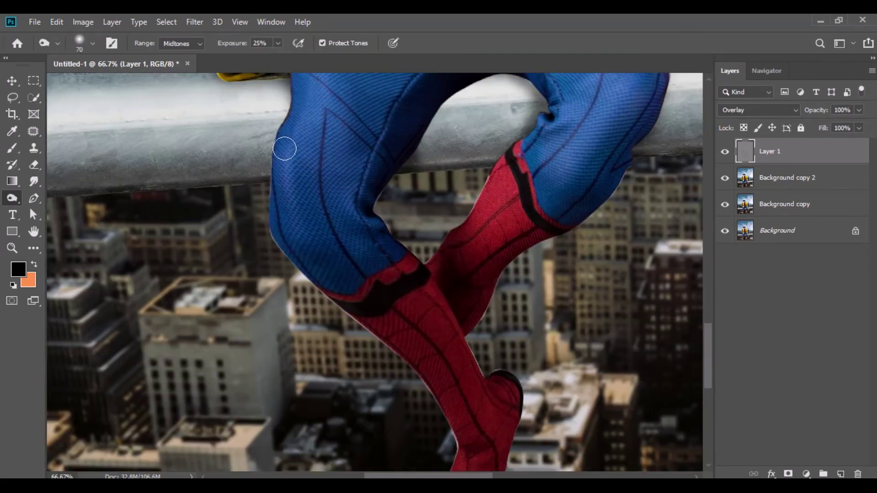
scroll(443, 283, down, 4)
Step: Brighten the highlights on the blue trousers and red boots with the Dodge tool at 60 px and 25% exposure
right_click(12, 198)
click(59, 198)
scroll(464, 317, up, 4)
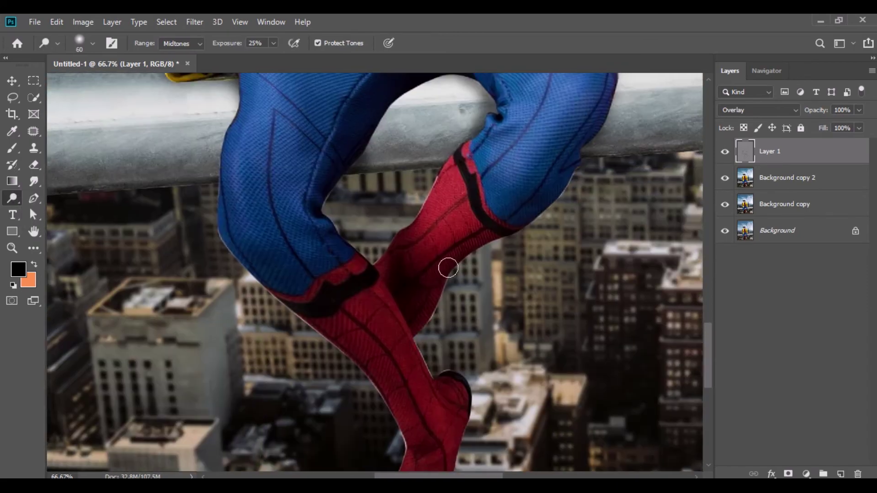
scroll(503, 174, up, 5)
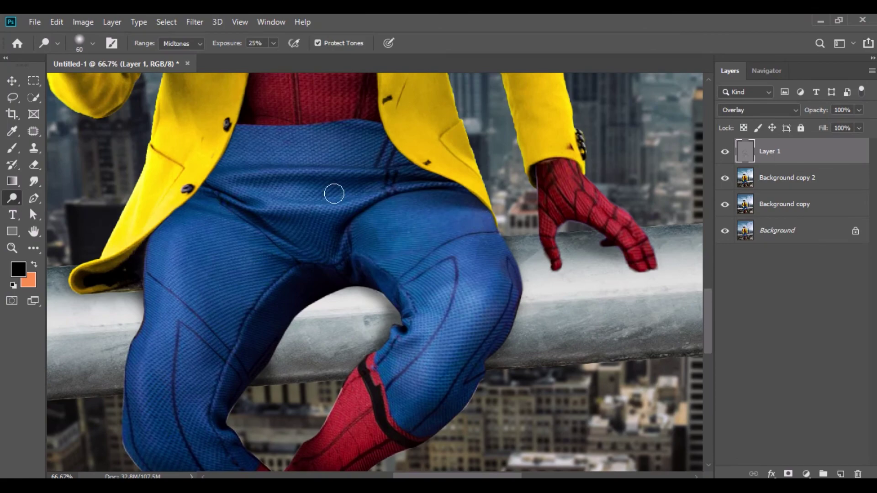
mouse_move(220, 250)
mouse_down()
mouse_move(165, 438)
mouse_move(204, 388)
mouse_move(194, 379)
mouse_move(172, 449)
mouse_up()
scroll(224, 240, down, 5)
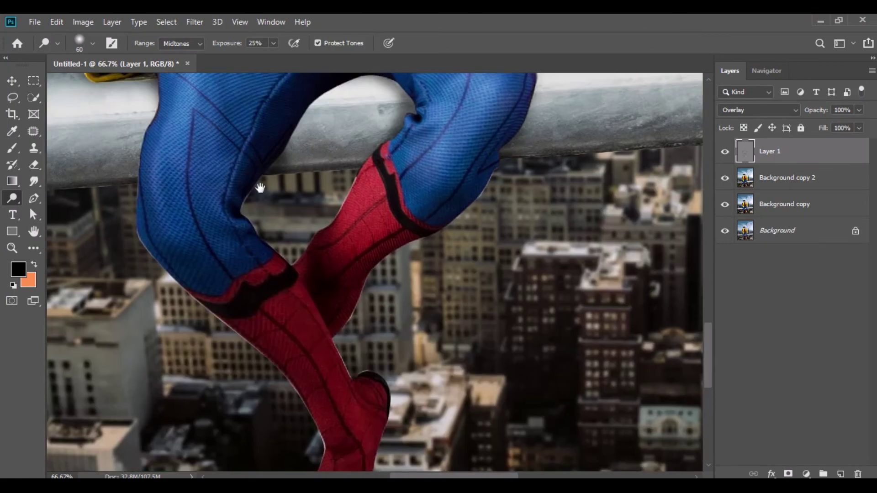
scroll(200, 178, up, 6)
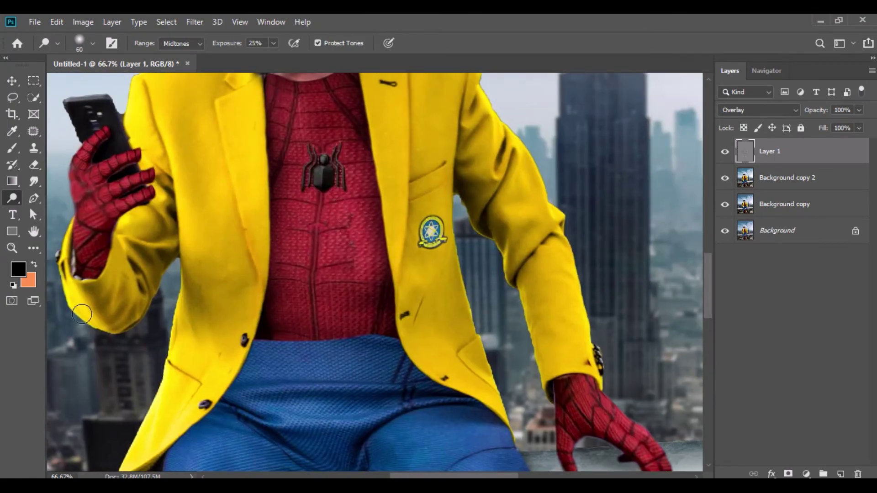
Step: Dodge the highlights along the jacket's sleeves and front, and on the model's face
drag(81, 314, 139, 227)
drag(446, 215, 446, 348)
drag(559, 242, 551, 352)
scroll(485, 148, up, 5)
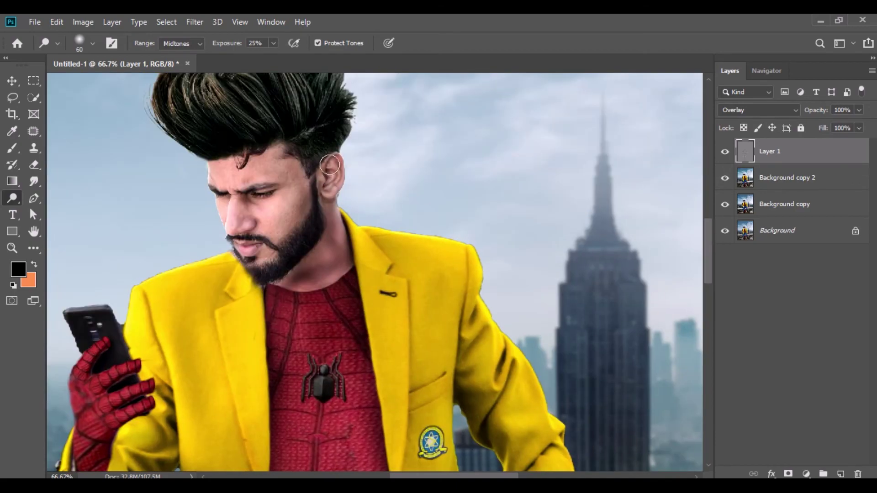
Step: Compare the image with the dodge-and-burn layer hidden and shown, and merge that layer down into Background copy 2
scroll(407, 248, down, 5)
key(v)
click(725, 155)
click(725, 155)
right_click(772, 154)
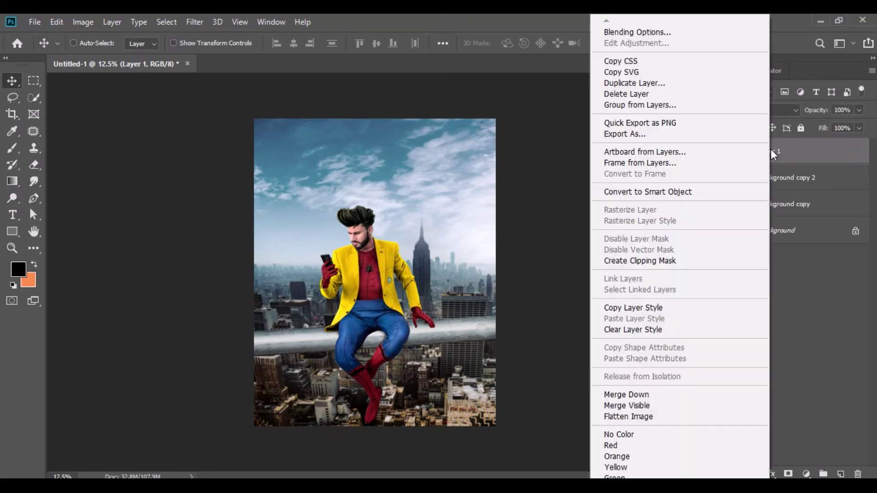
click(657, 395)
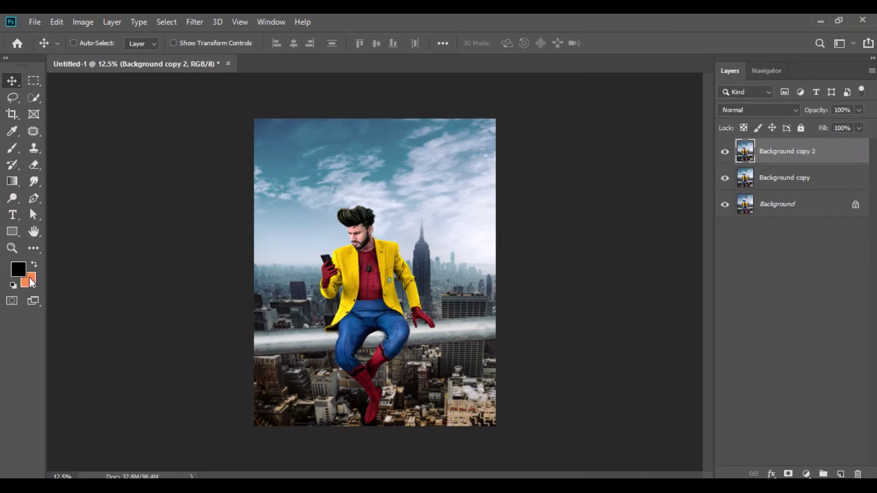
Step: Set the background color to the peach tone ffc5a2
click(30, 277)
text(ffc5a2)
click(772, 142)
key(v)
Step: Add a new layer in Screen blend mode and set the Brush tool to 30% opacity
click(841, 473)
click(12, 148)
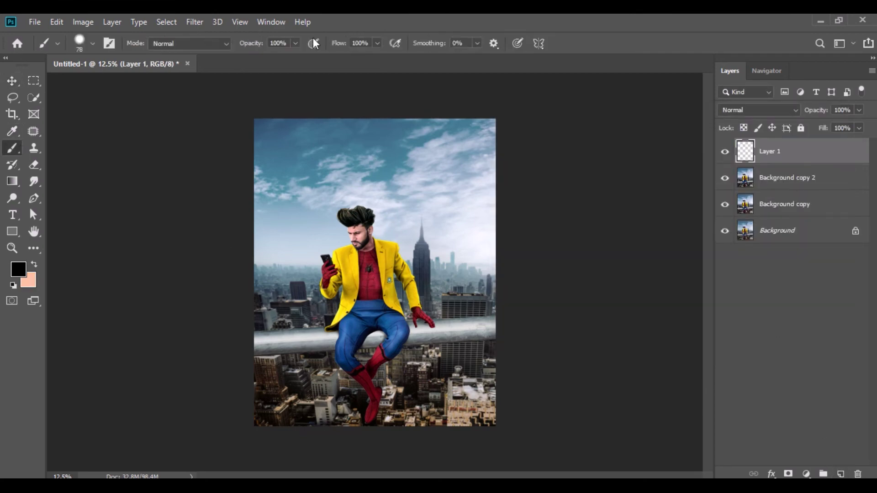
click(792, 116)
click(735, 218)
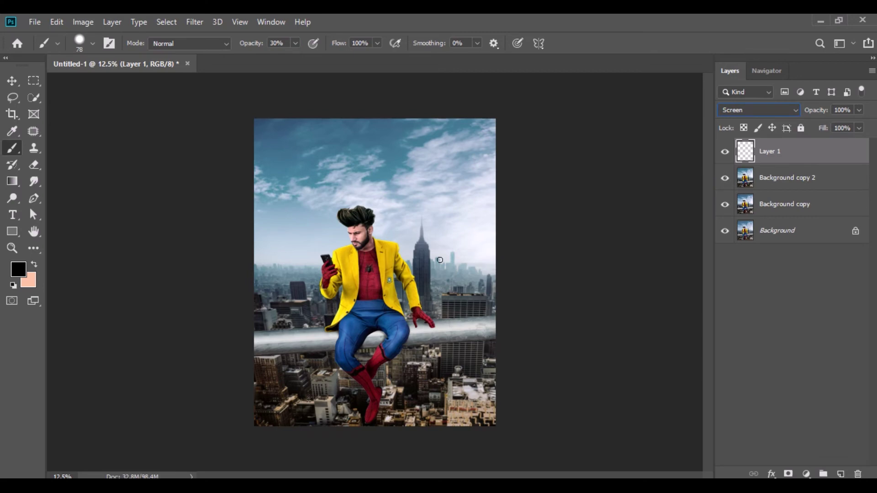
Step: Set up the brush at 1200 px with a softer edge, using the peach color as foreground
key(bracketright)
key(bracketright)
key(bracketright)
key(bracketright)
key(bracketright)
key(bracketright)
key(bracketright)
key(bracketright)
key(bracketright)
key(bracketright)
key(bracketright)
key(bracketright)
key(bracketright)
key(bracketright)
key(bracketright)
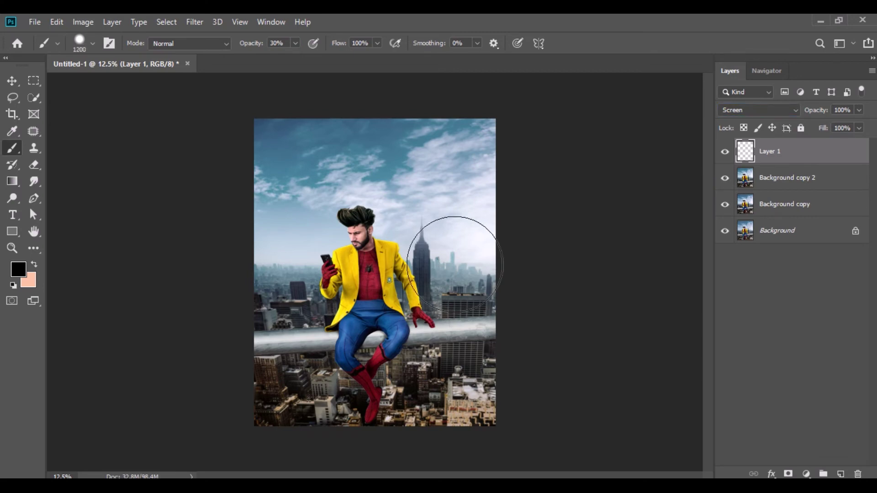
key(x)
click(453, 236)
key(ctrl+z)
right_click(476, 213)
drag(583, 277, 492, 278)
click(429, 229)
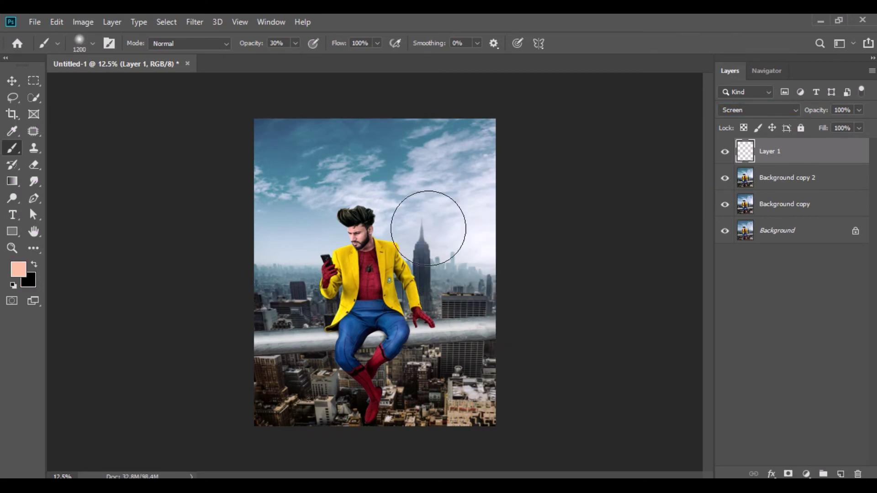
Step: Paint a soft peach glow on Layer 1 over the skyline and sky around the tall tower beside the model
click(429, 229)
click(487, 296)
click(394, 199)
click(463, 356)
key(ctrl+z)
click(438, 277)
key(v)
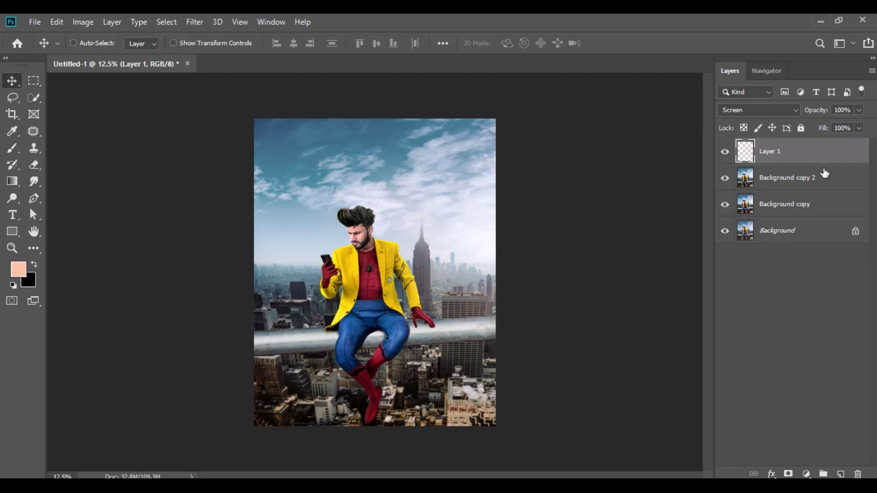
Step: Merge the peach glow layer down into Background copy 2 and duplicate the merged layer
right_click(777, 152)
click(643, 391)
drag(767, 153, 840, 473)
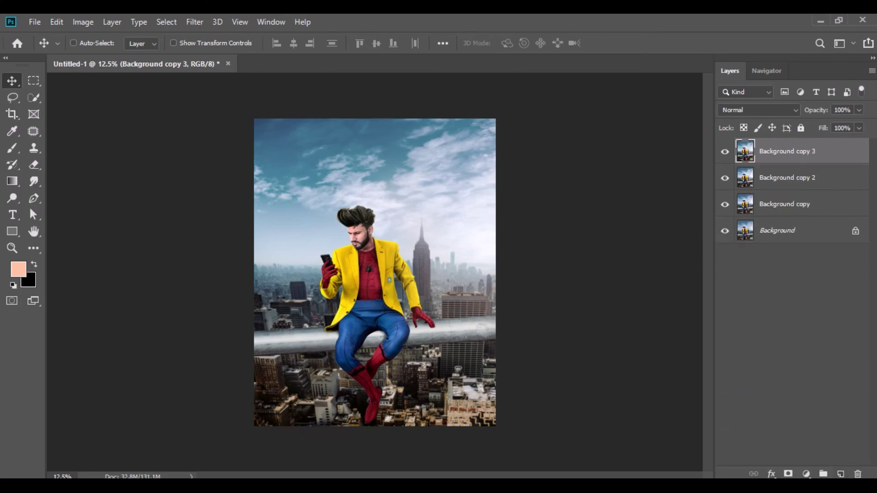
click(821, 22)
drag(143, 172, 310, 73)
right_click(791, 148)
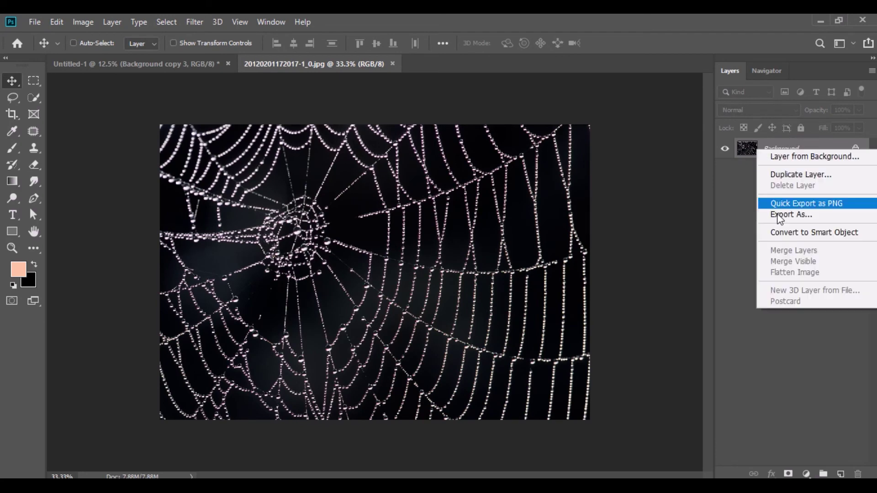
click(795, 233)
drag(340, 229, 376, 319)
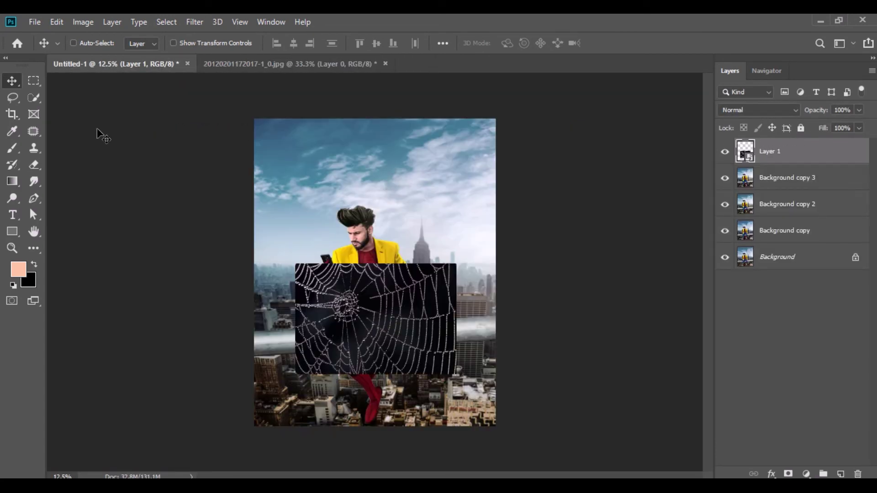
Step: Enlarge the spider web to cover the lower part of the poster and set its layer to Screen blend mode
click(57, 23)
mouse_move(289, 47)
mouse_down()
mouse_move(327, 54)
mouse_move(299, 54)
mouse_up()
drag(400, 271, 398, 295)
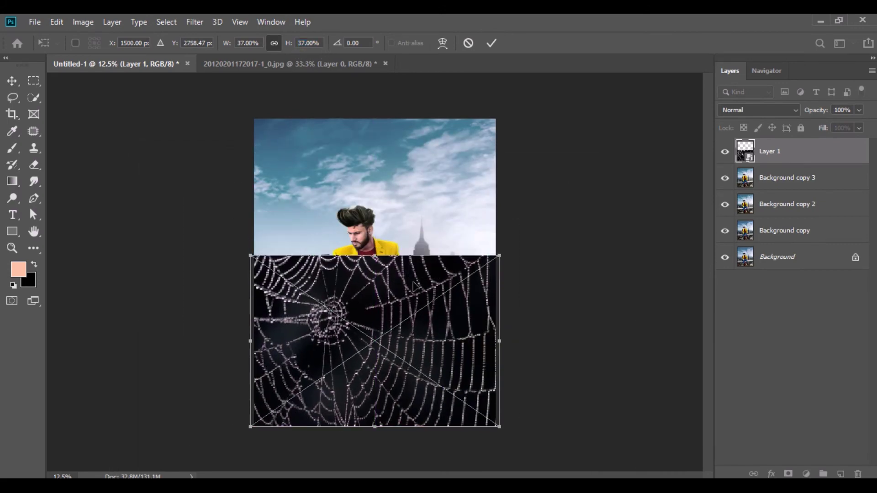
drag(508, 250, 523, 278)
drag(288, 44, 307, 45)
drag(406, 267, 421, 271)
key(Return)
click(758, 114)
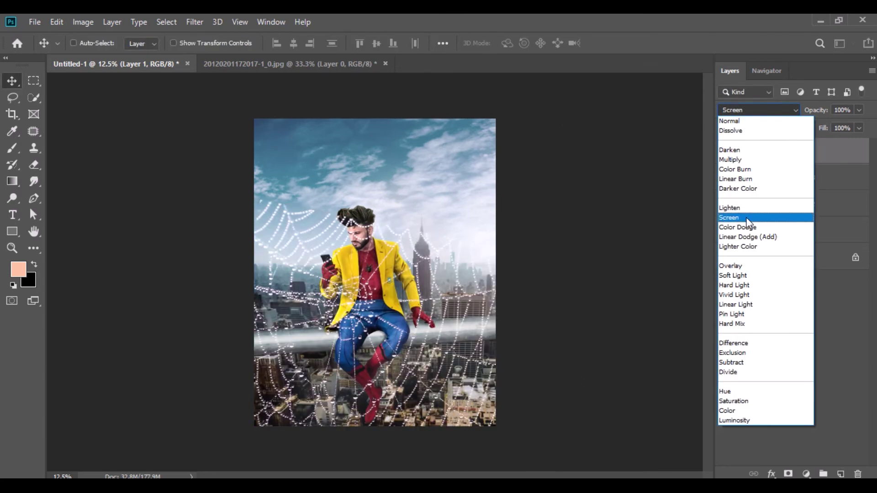
click(749, 216)
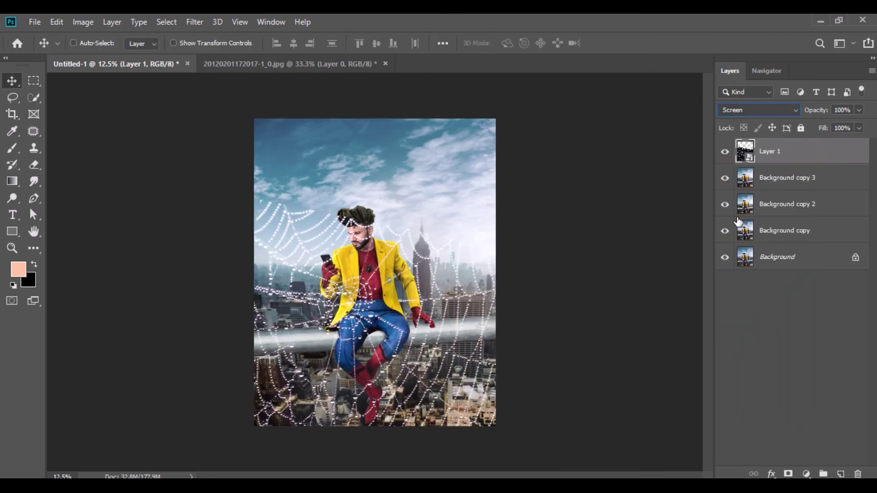
Step: Mask the web layer with a black 1200 px brush at 60% opacity, hiding the web over the model, skyline and pipe
click(14, 151)
click(788, 474)
key(d)
click(295, 43)
drag(313, 59, 314, 61)
mouse_move(374, 277)
mouse_down()
mouse_move(263, 208)
mouse_move(295, 234)
mouse_up()
drag(458, 340, 337, 309)
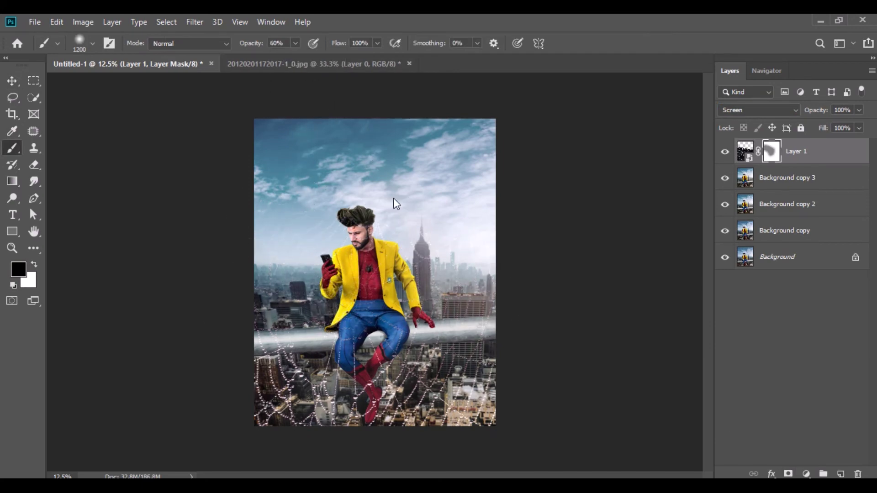
drag(439, 342, 362, 355)
key(v)
Step: Apply a Gaussian Blur with a radius of 29 pixels to the spider web image
click(194, 26)
click(241, 78)
click(746, 155)
click(195, 22)
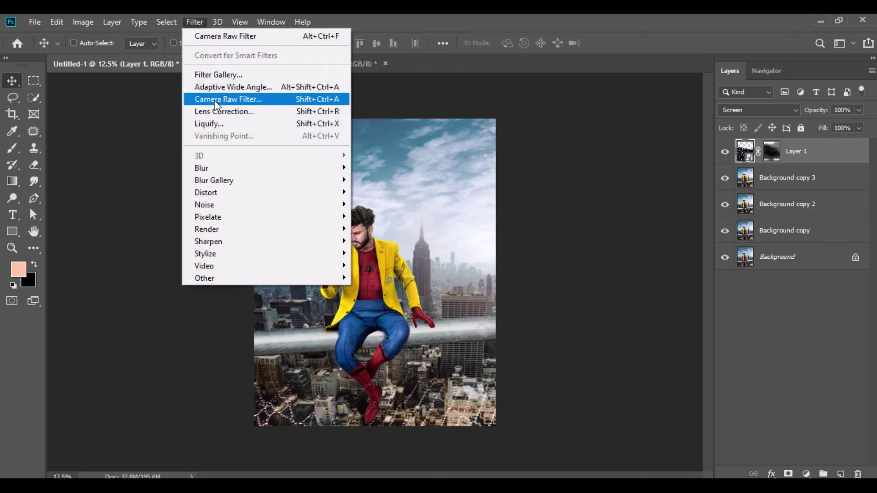
mouse_move(217, 168)
click(408, 217)
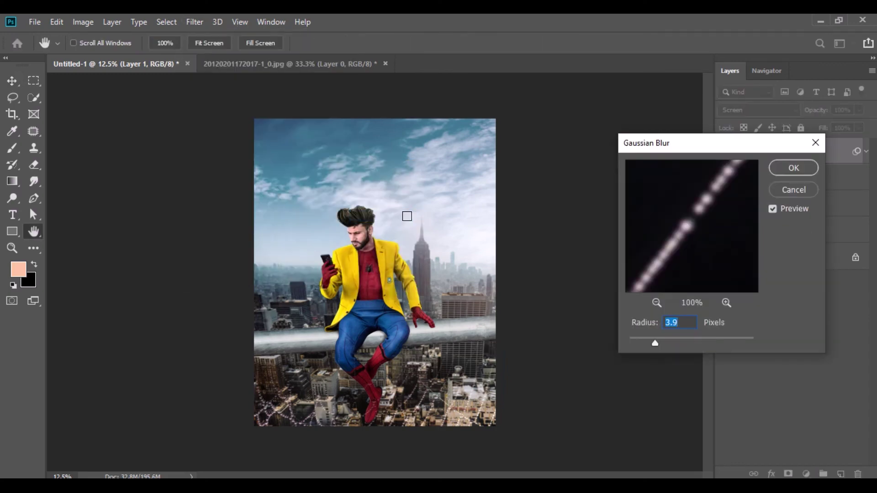
text(29)
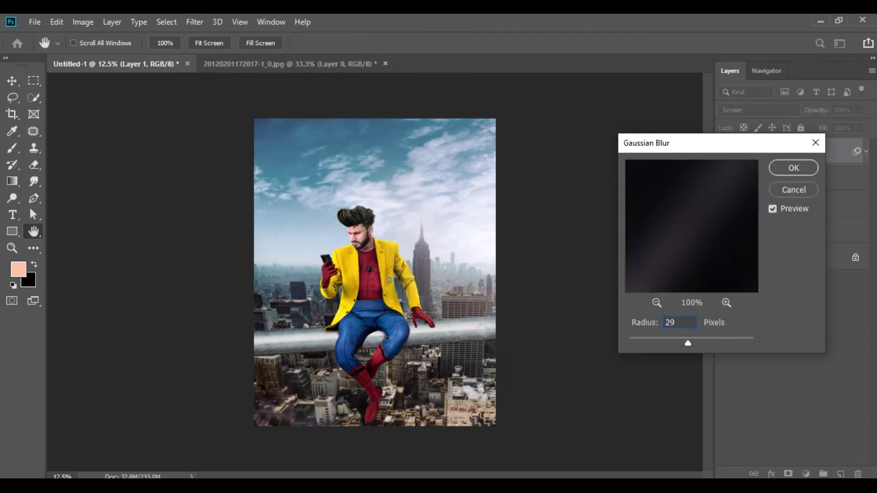
drag(662, 344, 686, 344)
click(793, 168)
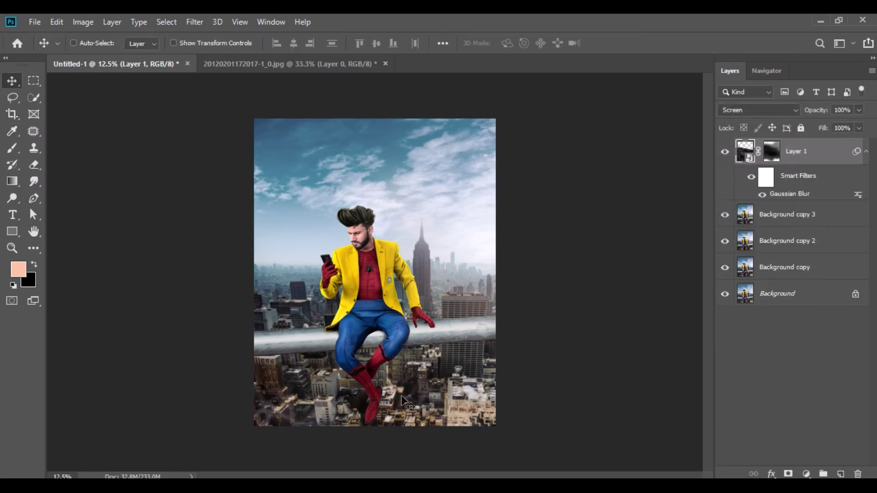
Step: Close the spider web source file without saving and collapse the web layer's smart filters
click(386, 64)
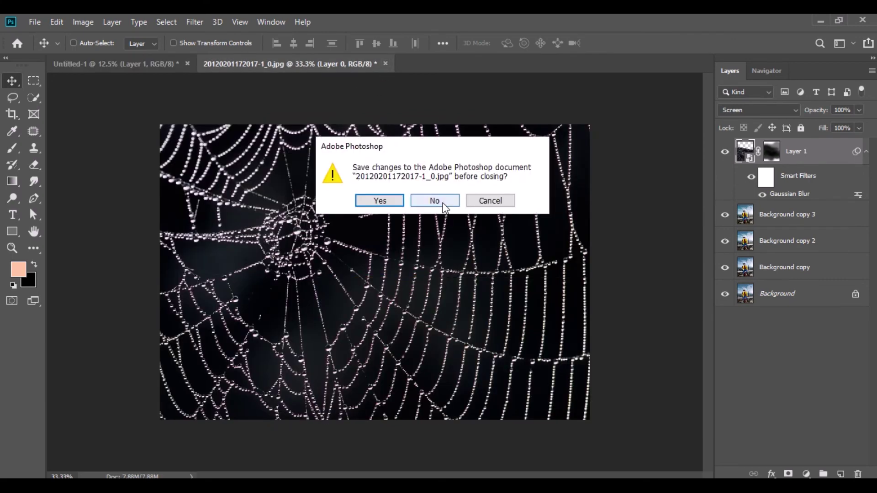
click(434, 200)
click(866, 151)
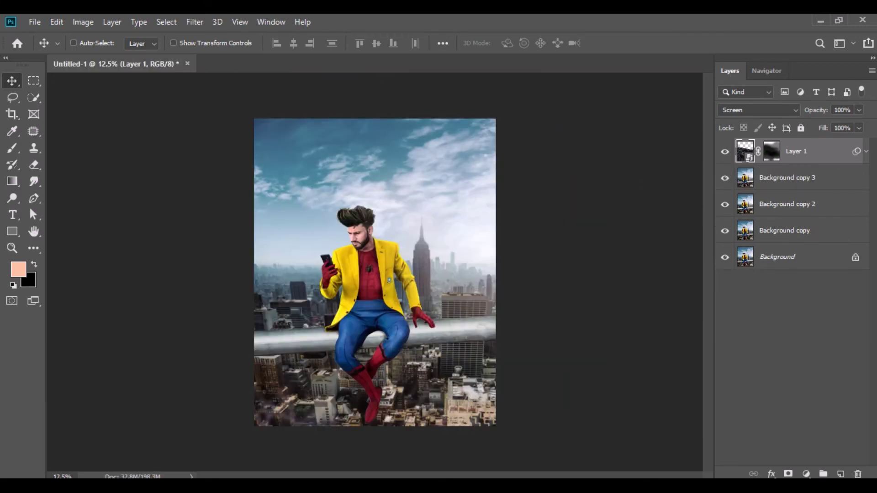
Step: Bring spider-man-homecoming-logo-png-3.png into the poster and place the logo in the sky near the top edge
key(alt+Tab)
click(361, 334)
drag(840, 181, 330, 64)
drag(343, 201, 377, 150)
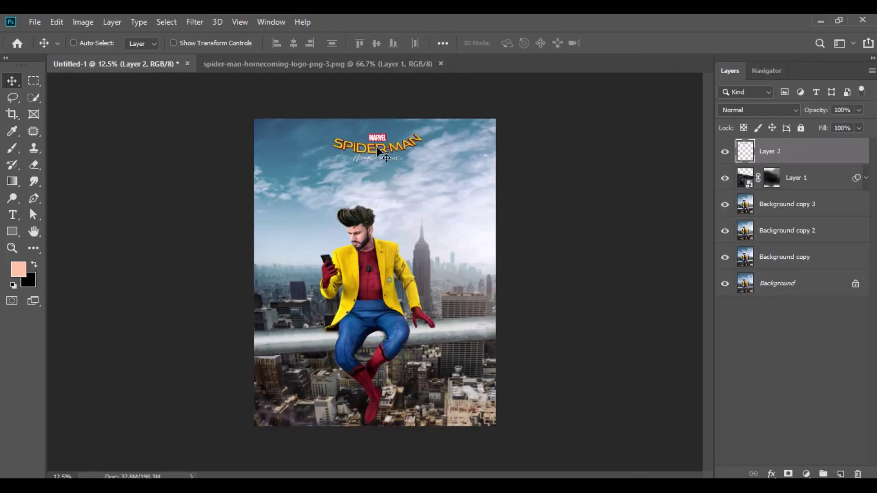
Step: Scale the Spider-Man logo to 236%, center it above the model's head, and close its source file
click(57, 21)
click(119, 299)
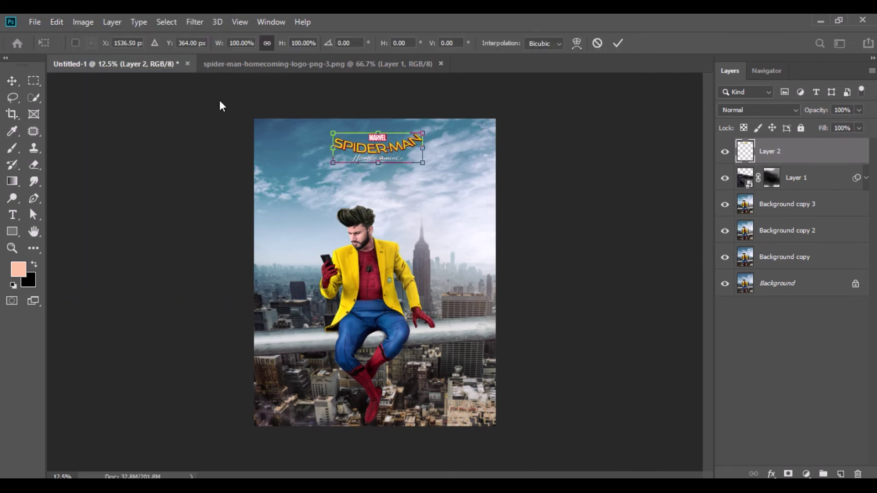
drag(284, 46, 368, 63)
drag(383, 150, 390, 169)
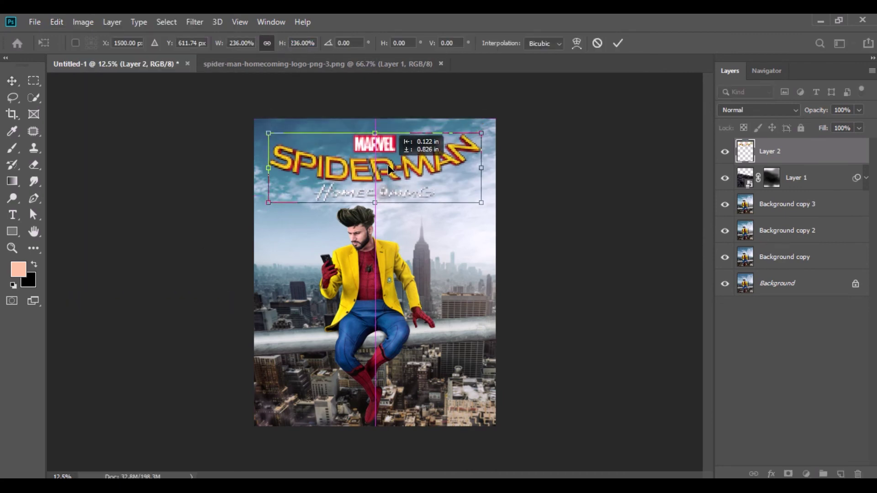
key(Return)
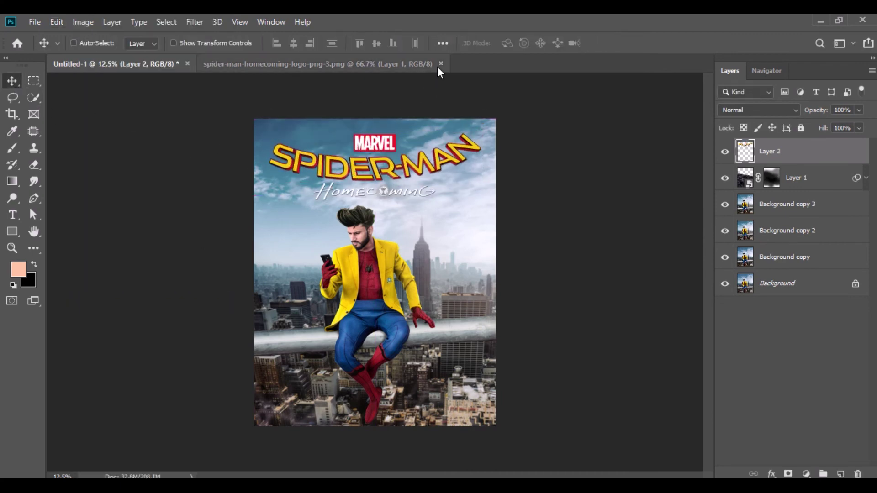
click(441, 63)
Step: Bring sopac-credits.png into the poster and place the credits block over the model's feet near the bottom
click(341, 487)
click(715, 261)
drag(770, 200, 309, 72)
drag(345, 261, 223, 139)
drag(367, 406, 369, 408)
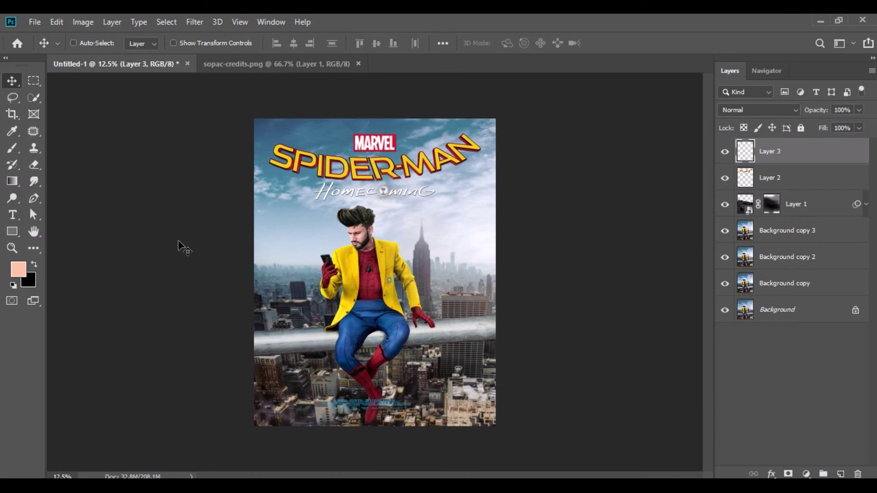
Step: Turn the credits text white by raising its Hue/Saturation lightness to the maximum
click(83, 22)
mouse_move(108, 55)
click(256, 121)
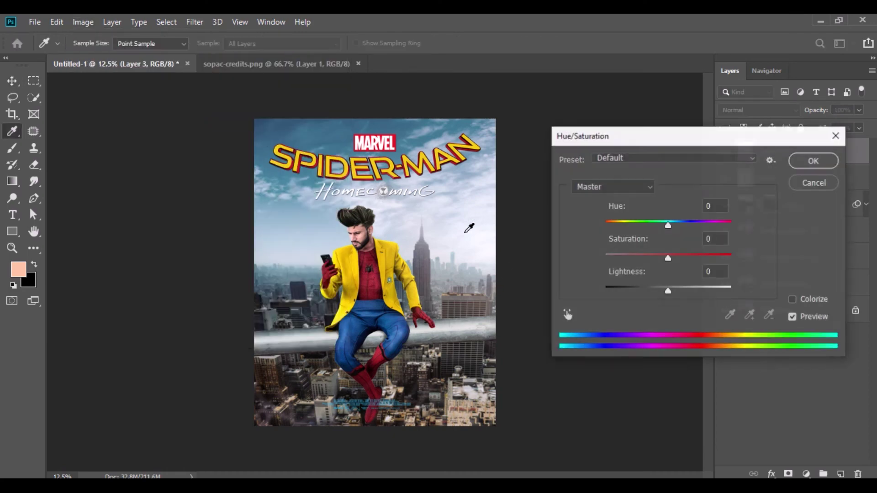
drag(671, 291, 758, 289)
click(799, 163)
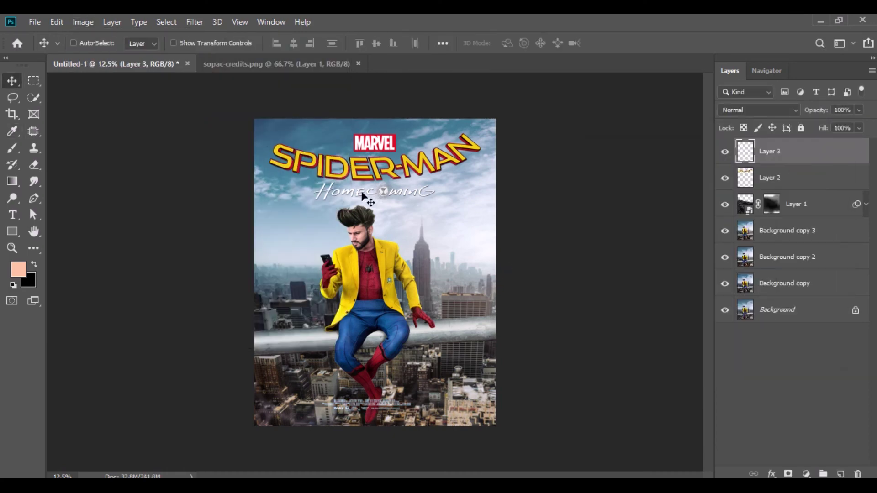
Step: Scale the credits to about 270% width and 109% height along the poster's bottom edge, and close the source file
click(57, 22)
click(121, 300)
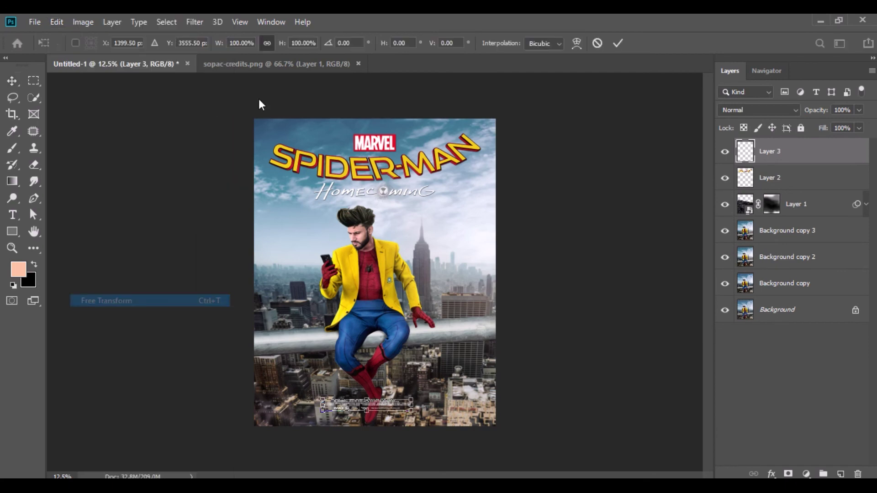
drag(280, 43, 388, 63)
mouse_move(379, 406)
mouse_down()
mouse_move(389, 413)
mouse_move(375, 402)
mouse_move(375, 413)
mouse_up()
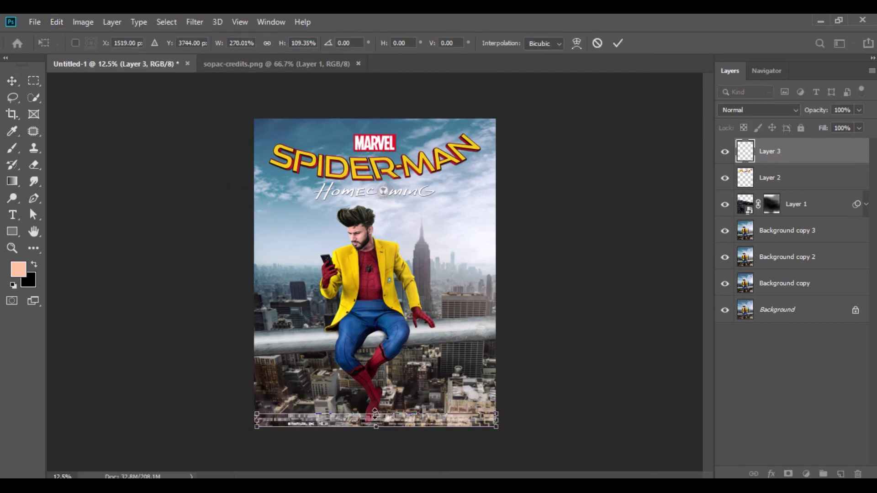
click(12, 81)
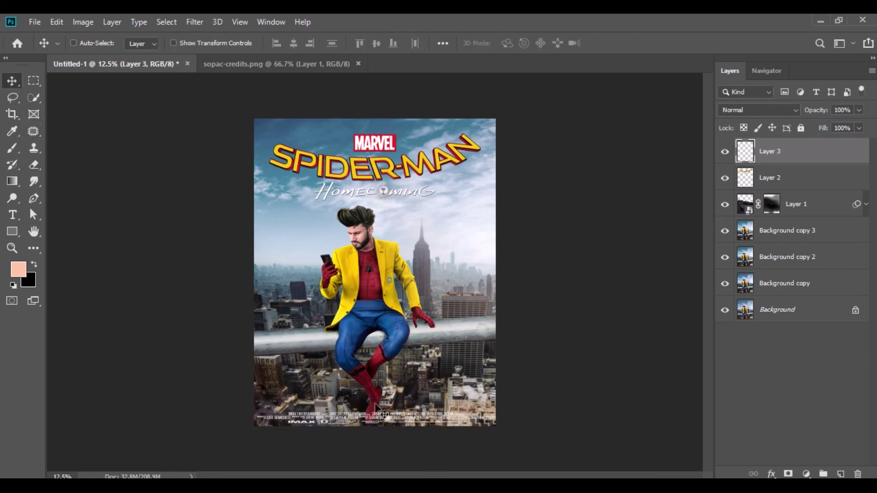
click(358, 64)
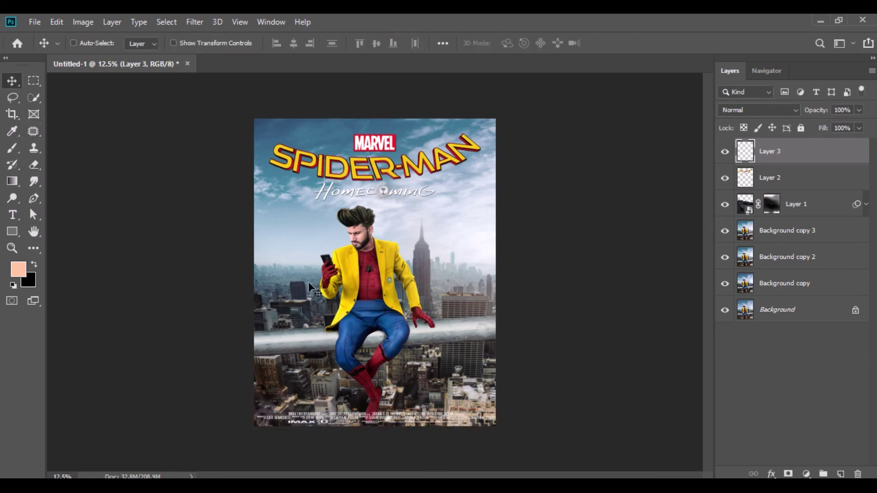
Step: Bring Marvel_Studios_2016_Transparent_Logo.png into the poster and place it at the upper-left corner
click(320, 487)
drag(633, 183, 294, 68)
drag(372, 254, 293, 97)
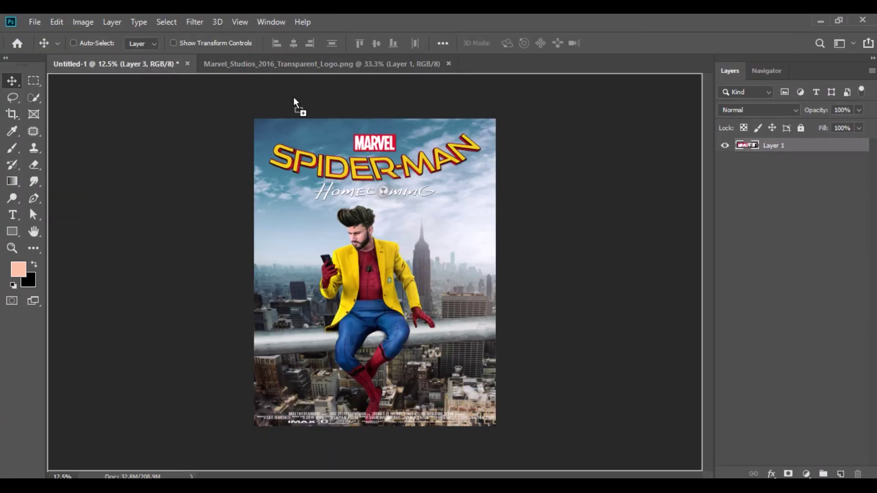
drag(272, 125, 270, 128)
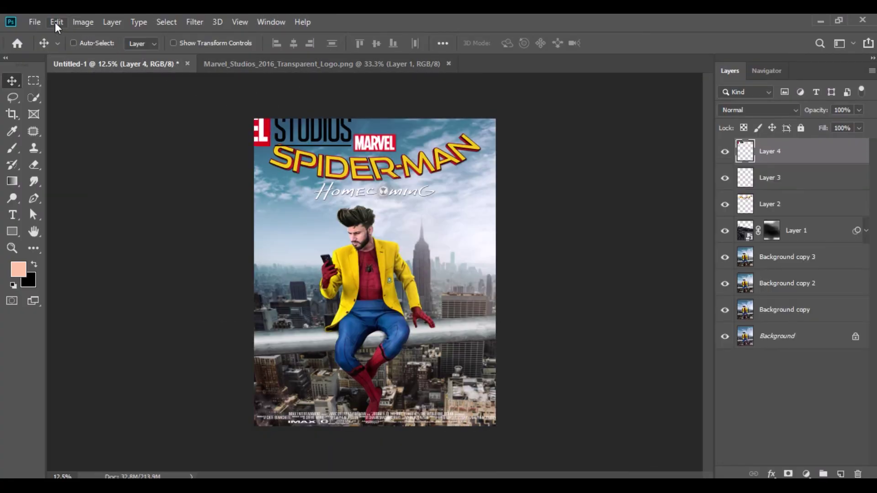
Step: Scale the Marvel Studios logo to 22% in the poster's upper-left corner and close its source file
click(55, 23)
click(110, 300)
drag(283, 45, 233, 49)
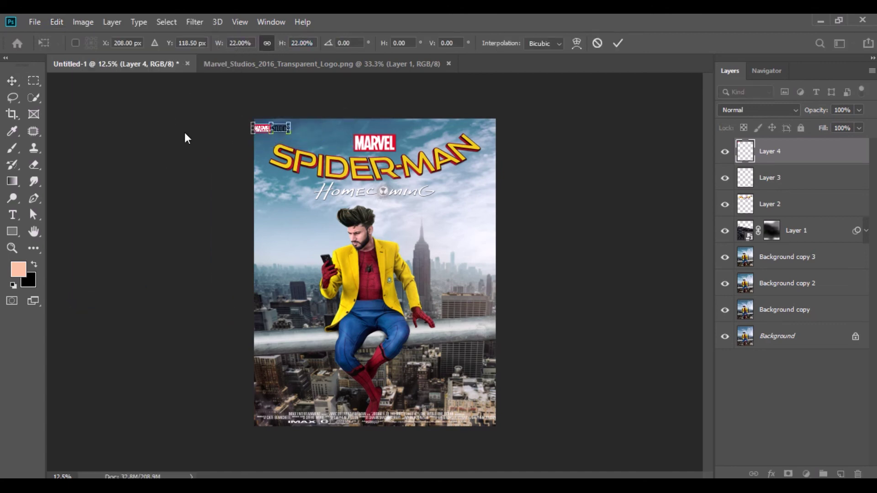
click(14, 84)
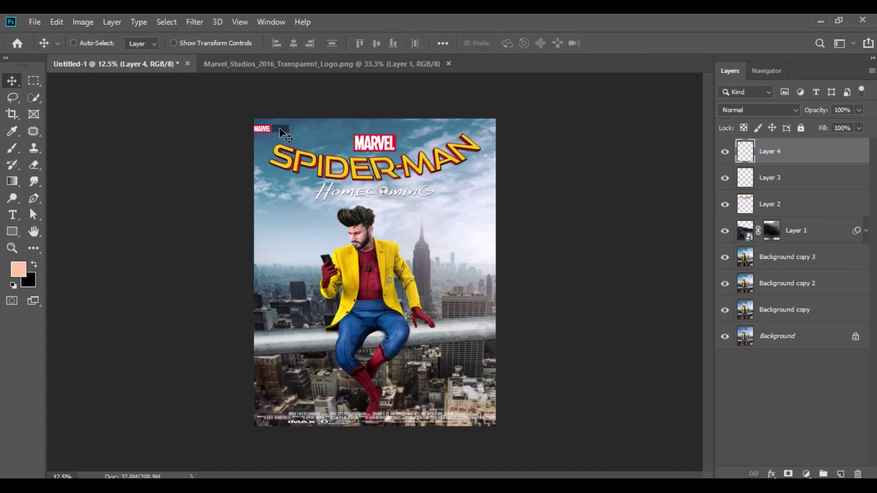
click(449, 64)
Step: Bring the Untitled2.png interface graphic into the poster as a Smart Object, placed above the phone beside the model's head
key(alt+Tab)
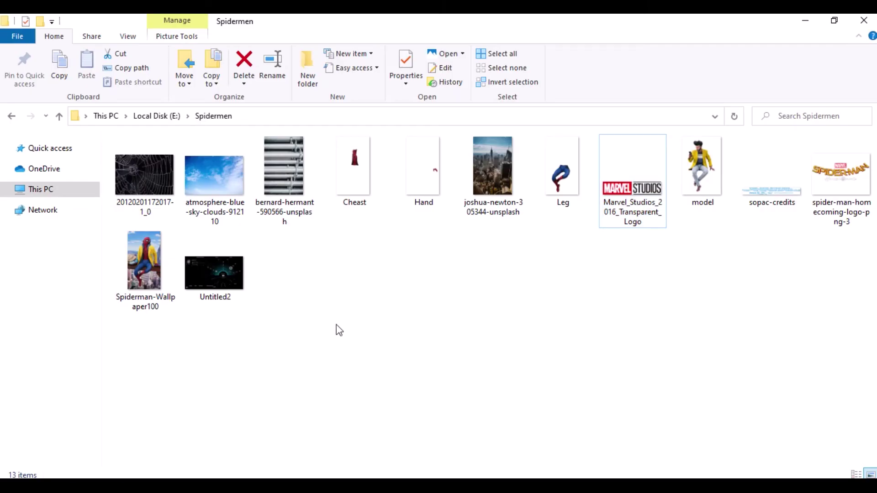
drag(206, 294, 277, 64)
right_click(757, 149)
click(799, 233)
drag(323, 233, 245, 153)
drag(311, 232, 311, 231)
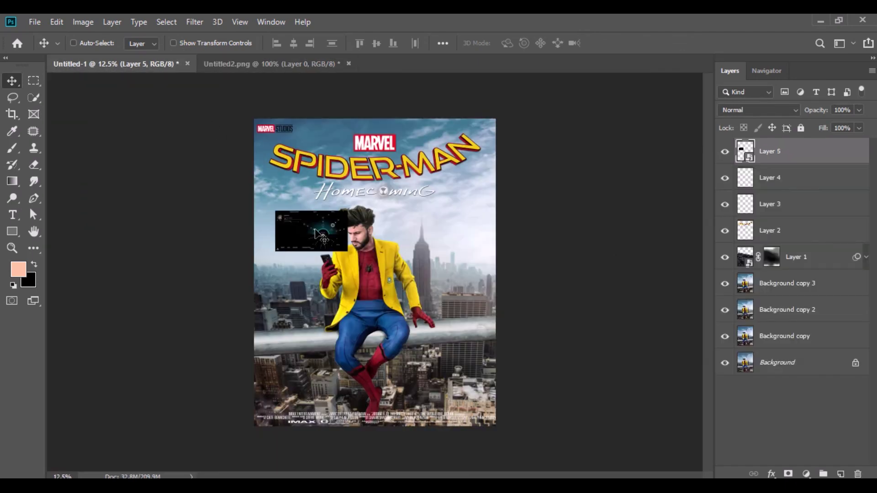
Step: Set the interface graphic to Screen blend mode and position it in the sky above the model's phone
click(735, 111)
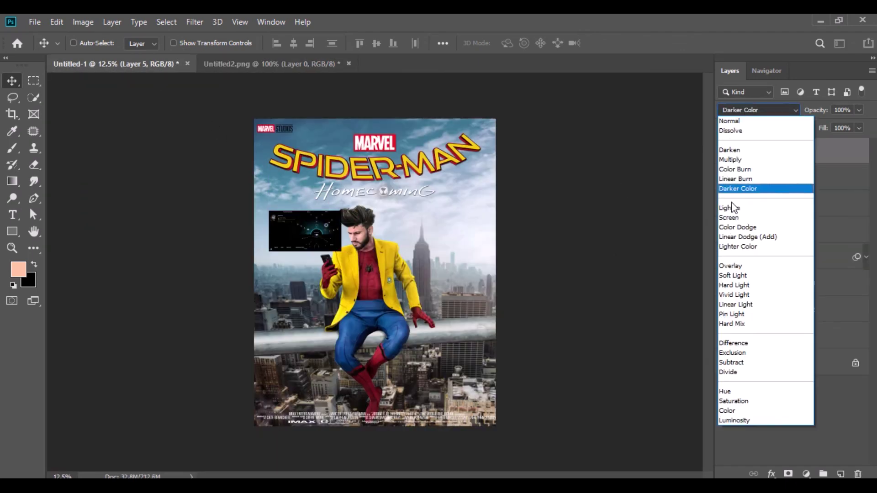
click(736, 217)
key(ctrl+plus)
key(ctrl+plus)
key(ctrl+plus)
key(ctrl+plus)
key(ctrl+plus)
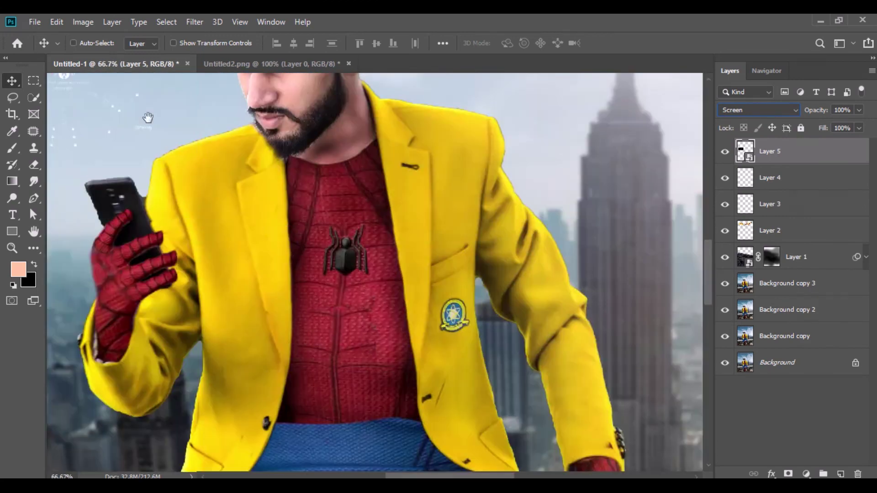
drag(147, 117, 439, 305)
drag(341, 253, 334, 265)
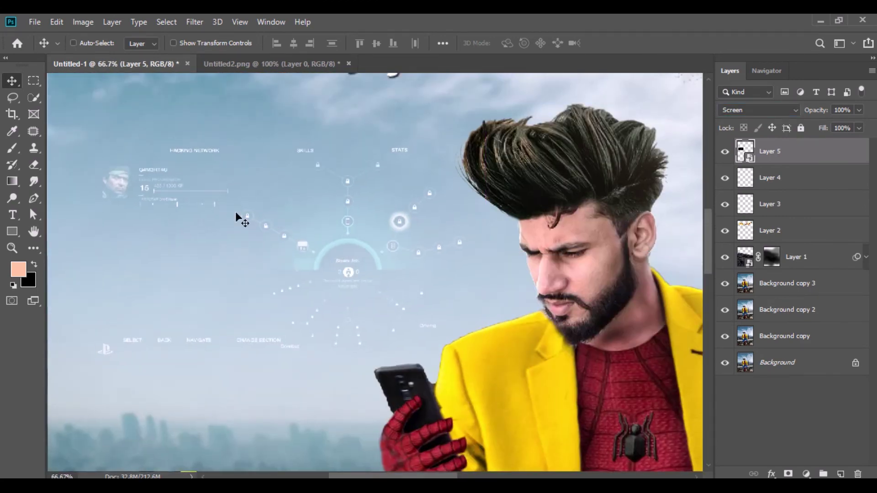
Step: Apply a Levels adjustment to the interface graphic, setting the black input to 51 and brightening its midtones and highlights
click(83, 22)
mouse_move(108, 54)
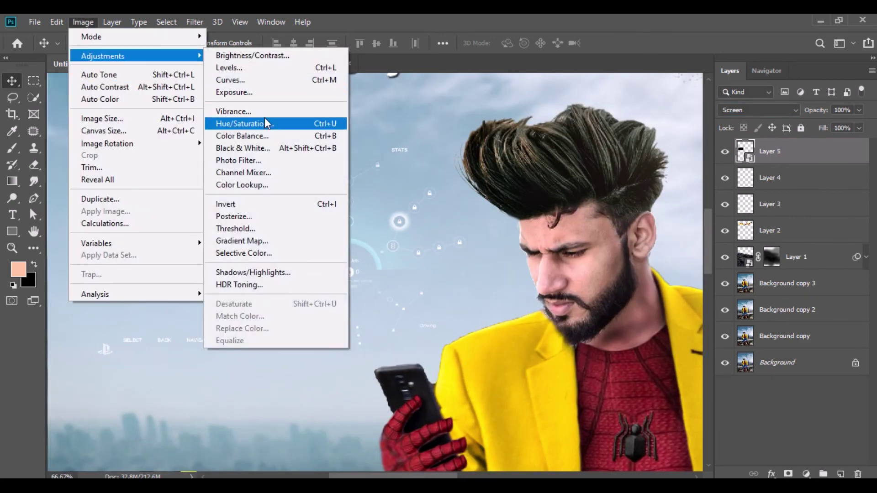
click(245, 73)
drag(411, 83, 597, 114)
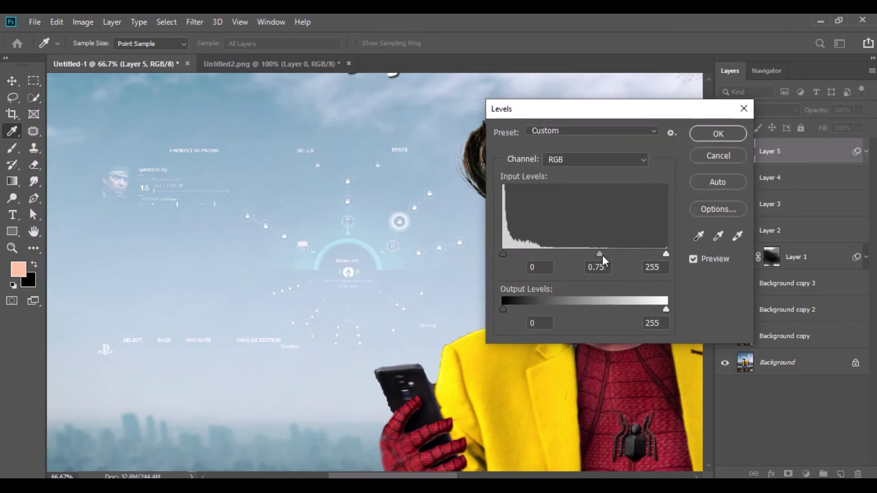
drag(602, 254, 536, 254)
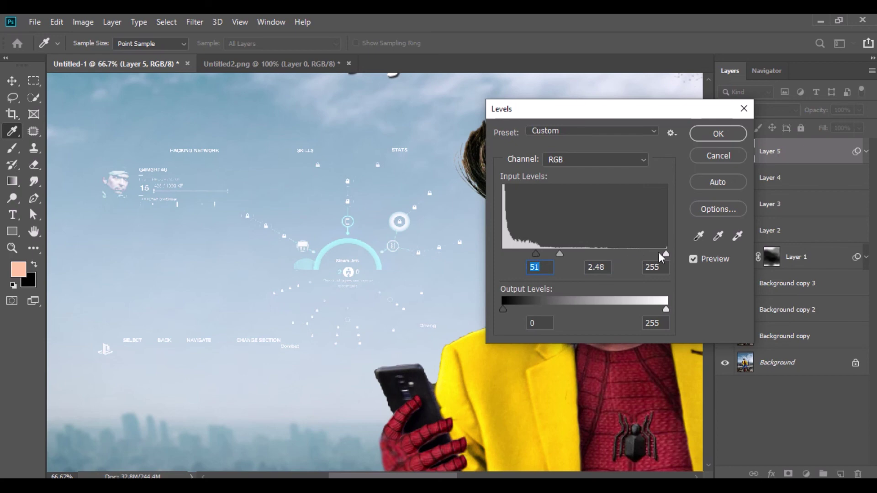
drag(639, 254, 617, 254)
click(716, 135)
Step: Add a layer mask to the interface graphic and paint out the portrait, its profile text and the PlayStation logo in black
click(787, 474)
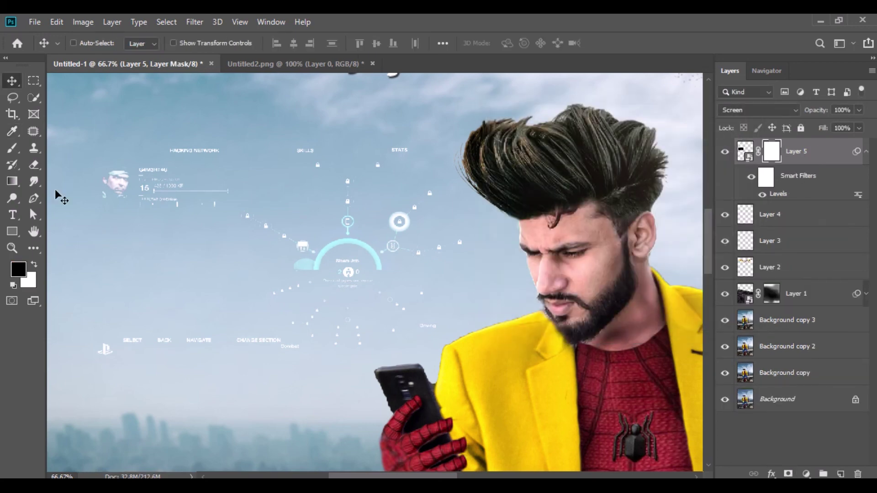
click(13, 148)
right_click(237, 229)
click(311, 256)
click(339, 286)
click(132, 218)
drag(295, 45, 360, 67)
drag(220, 192, 215, 203)
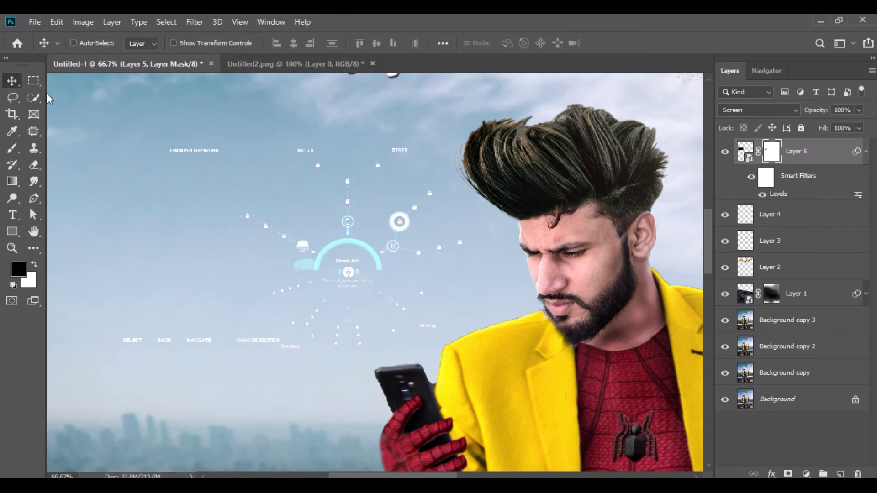
Step: Add a Brightness/Contrast adjustment layer above Background copy 3 with brightness -150 and contrast 100
key(ctrl+minus)
key(ctrl+minus)
key(ctrl+minus)
key(ctrl+minus)
scroll(450, 342, down, 3)
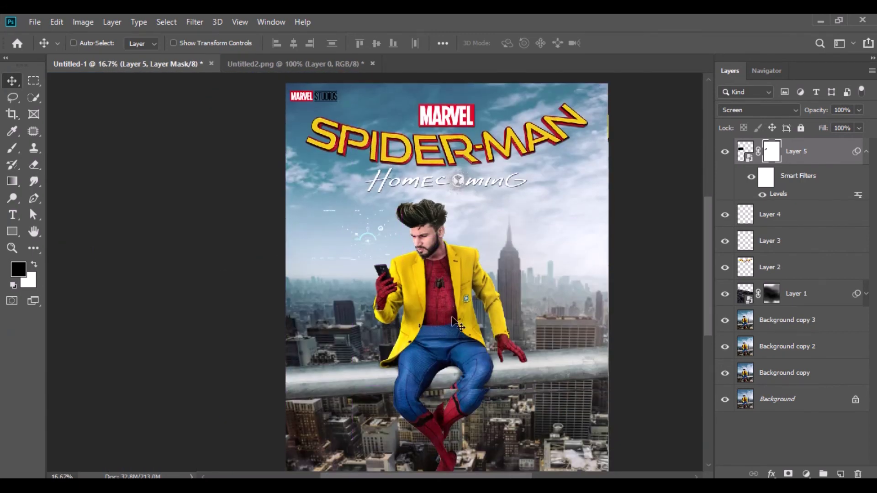
click(772, 322)
click(806, 473)
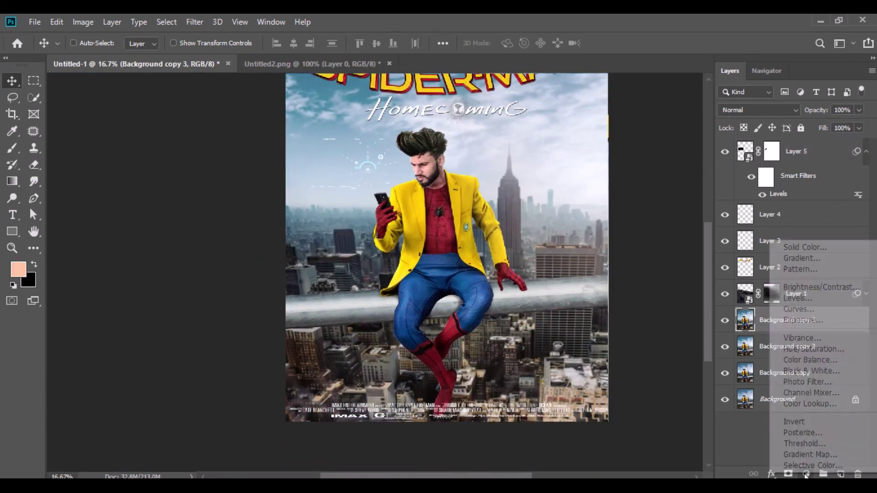
click(818, 287)
drag(584, 253, 507, 254)
drag(584, 279, 689, 287)
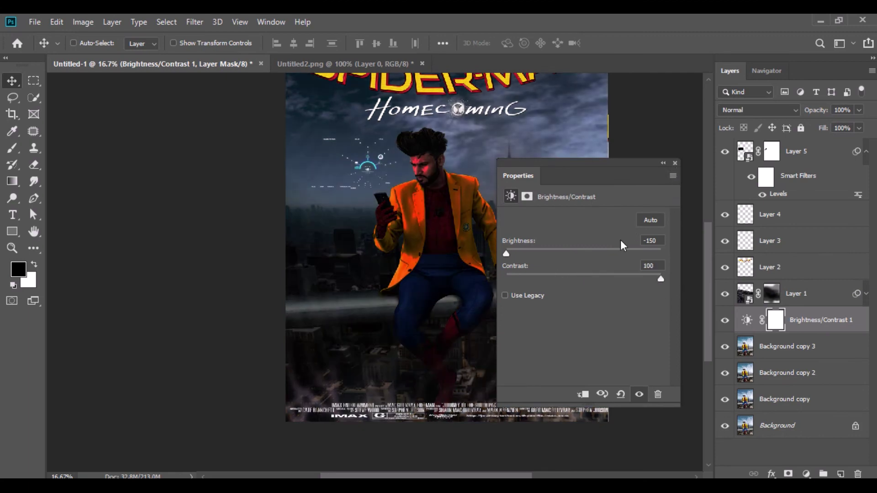
click(674, 163)
Step: Mask the darkening off the model and poster centre with a large black brush at 30% opacity, leaving a vignette around the edges
click(13, 148)
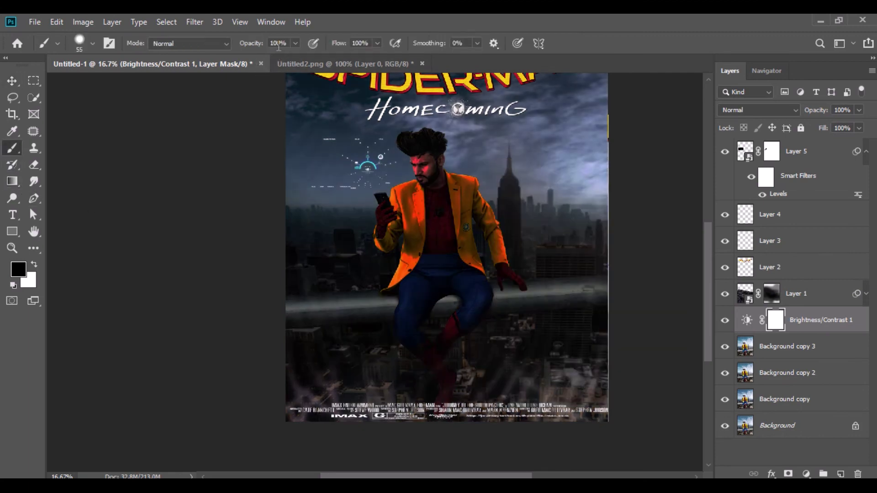
key(ctrl+minus)
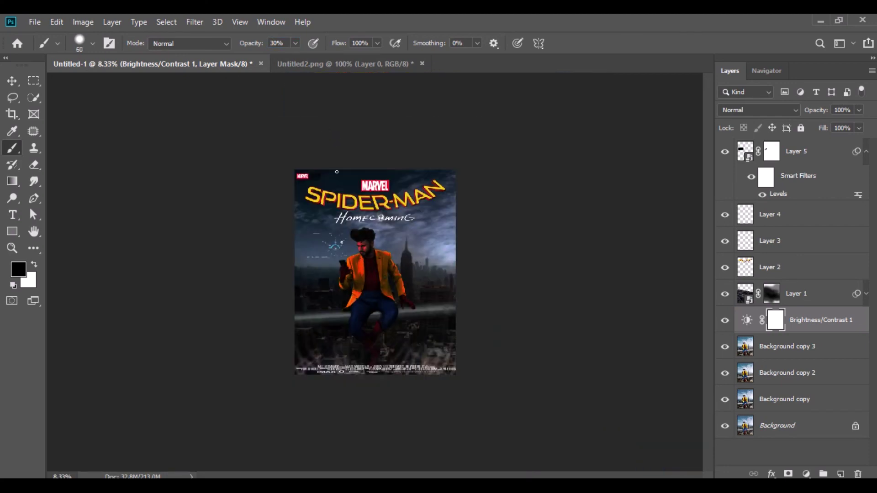
key(bracketright)
key(bracketright)
key(bracketright)
mouse_move(373, 270)
mouse_down()
mouse_move(380, 235)
mouse_move(392, 235)
mouse_move(380, 313)
mouse_move(348, 316)
mouse_move(370, 302)
mouse_move(373, 242)
mouse_move(375, 304)
mouse_move(381, 271)
mouse_move(357, 295)
mouse_move(380, 310)
mouse_move(345, 290)
mouse_move(373, 232)
mouse_move(426, 225)
mouse_move(329, 312)
mouse_move(389, 299)
mouse_up()
drag(372, 243, 390, 306)
Step: Select the word STUDIOS in the upper-left Marvel Studios logo, turn it white with maximum Hue/Saturation lightness, and deselect
key(ctrl+plus)
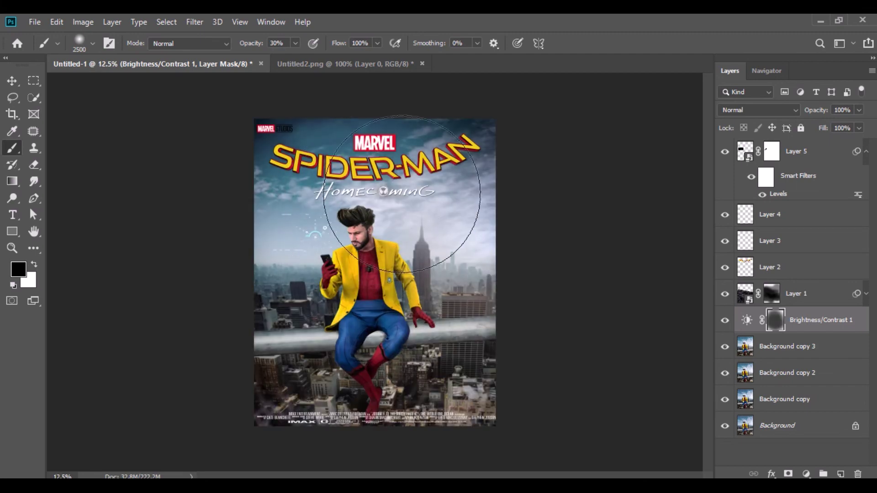
key(ctrl+plus)
drag(275, 143, 368, 336)
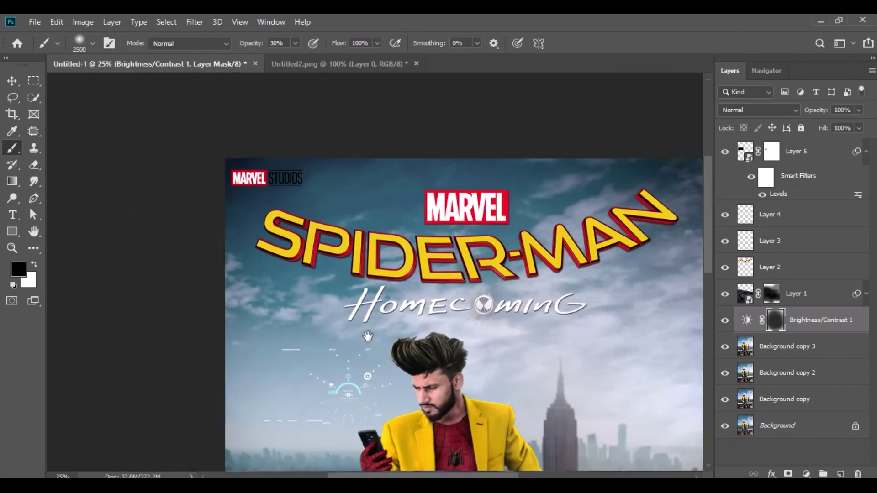
click(769, 242)
click(771, 216)
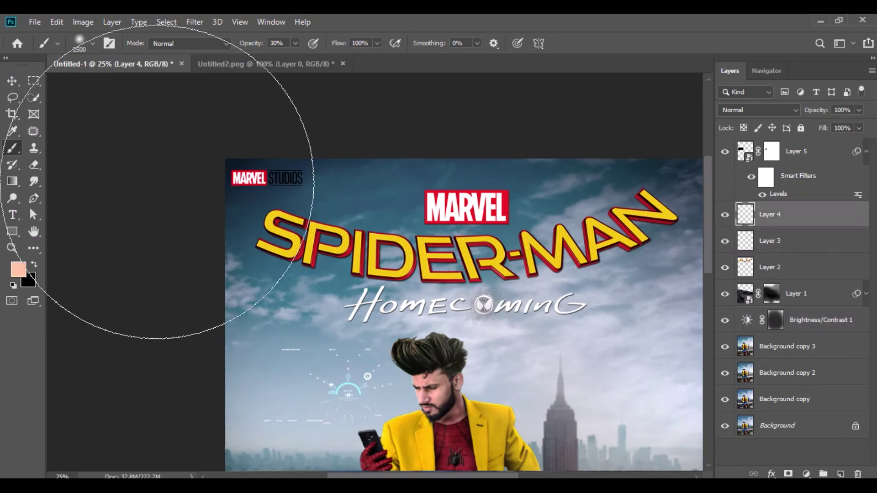
click(33, 81)
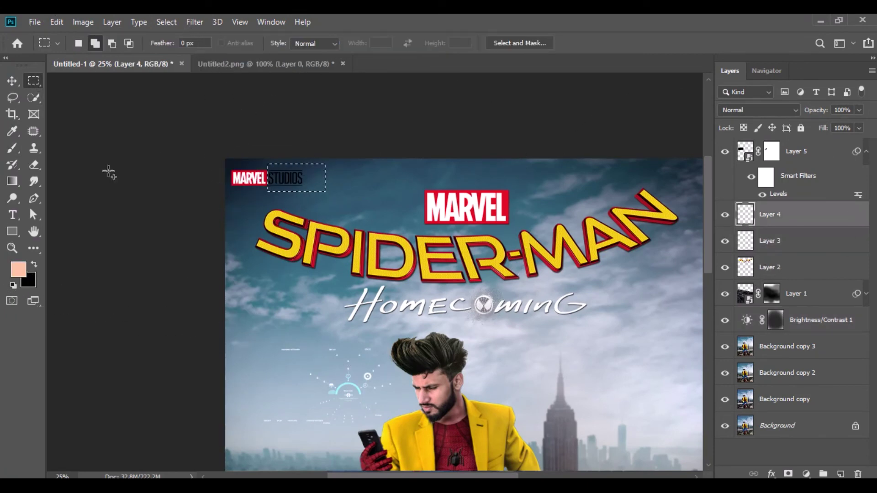
click(84, 23)
mouse_move(108, 53)
click(249, 121)
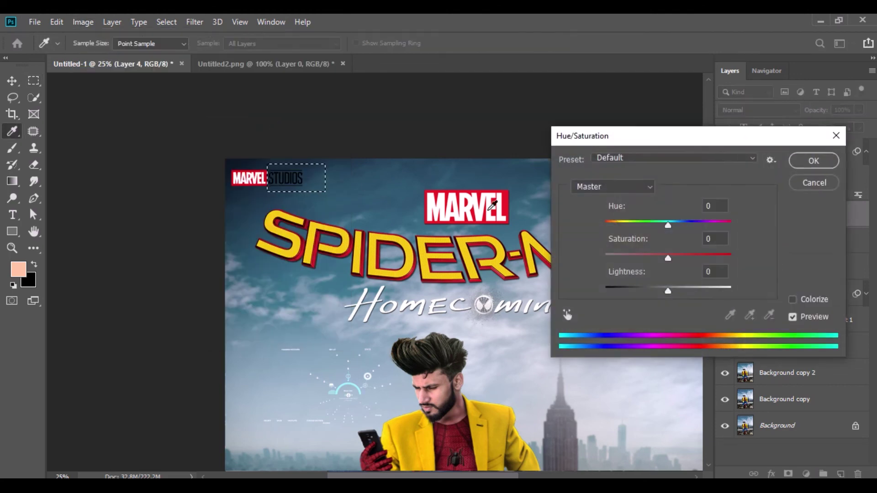
drag(668, 287, 764, 295)
click(795, 162)
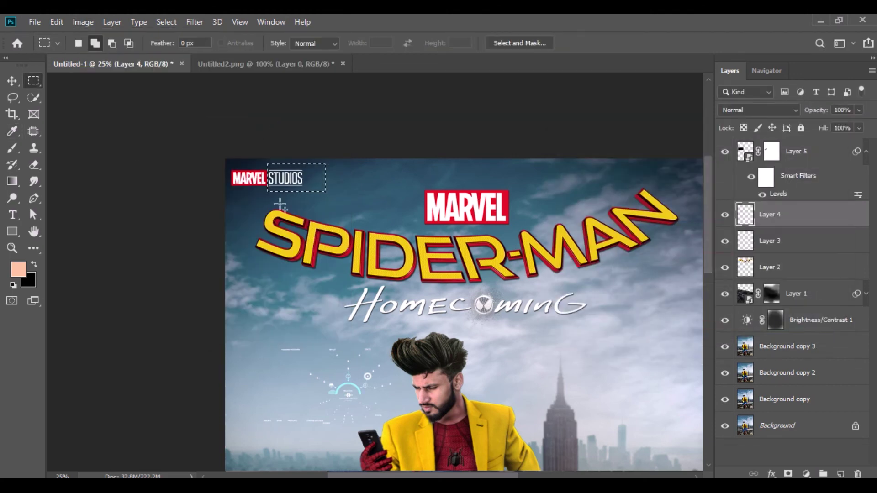
click(7, 83)
click(173, 23)
click(179, 48)
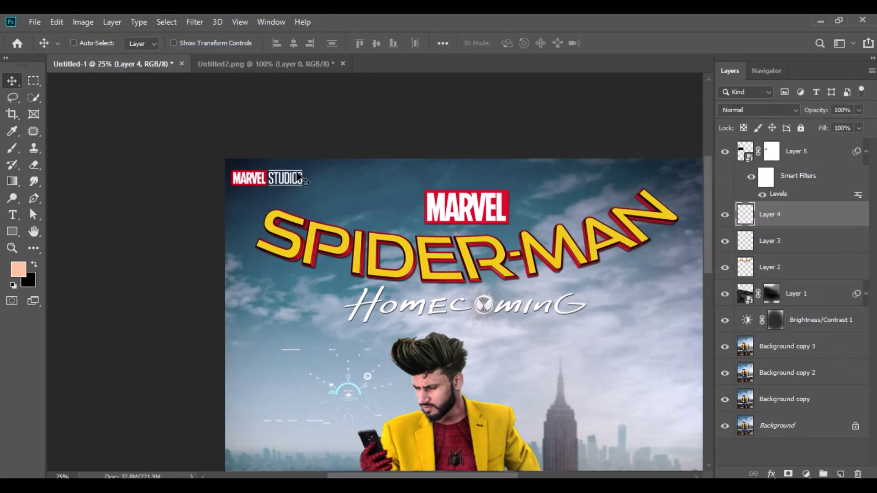
Step: Merge all visible layers of the poster into one and close the Untitled2.png source file
key(ctrl+minus)
key(ctrl+minus)
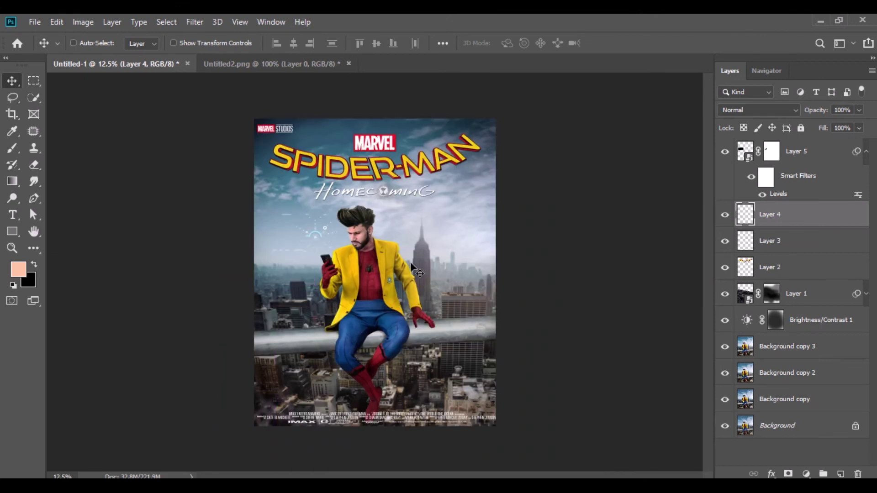
right_click(801, 155)
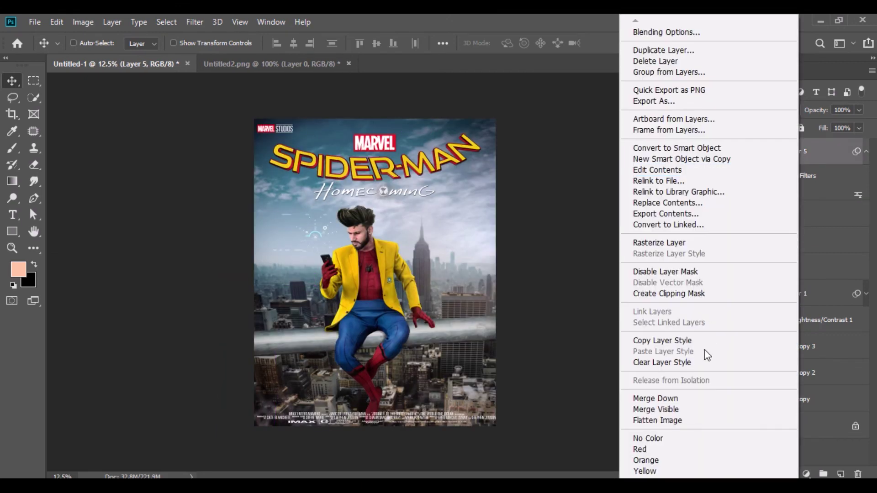
click(686, 411)
click(321, 64)
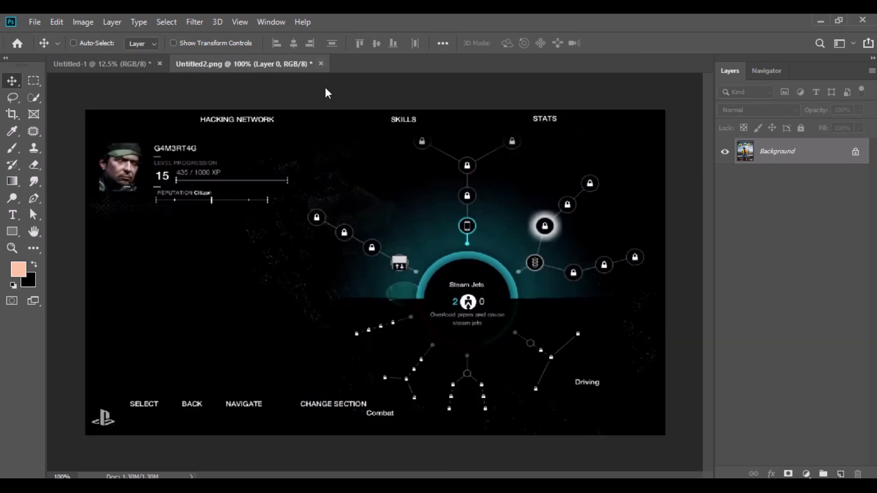
click(442, 201)
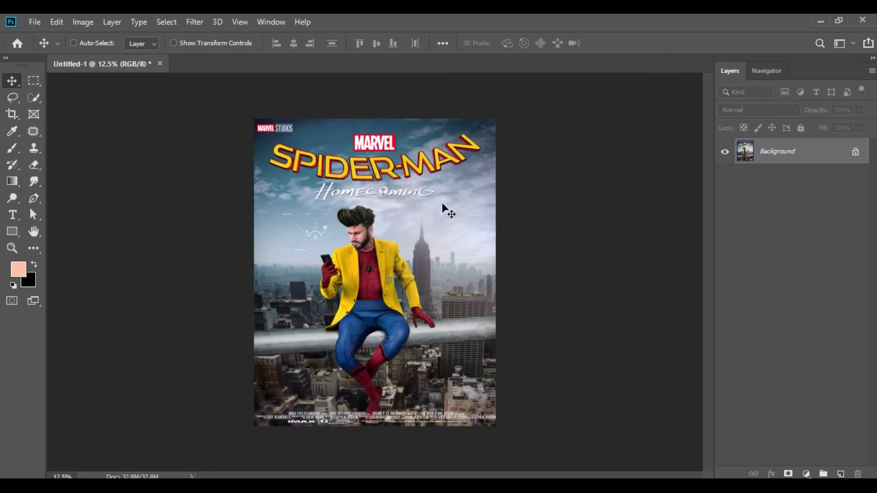
Step: Inspect the finished poster in full screen mode, fitted to the screen
key(f)
key(f)
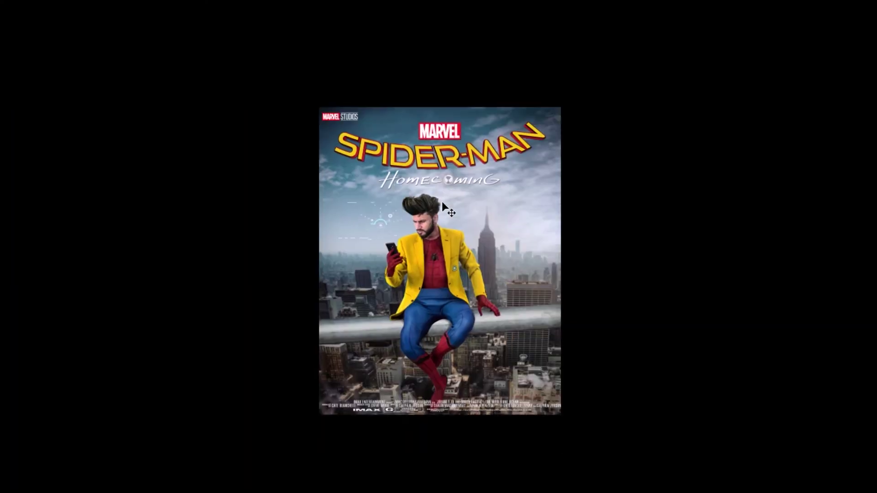
key(ctrl+0)
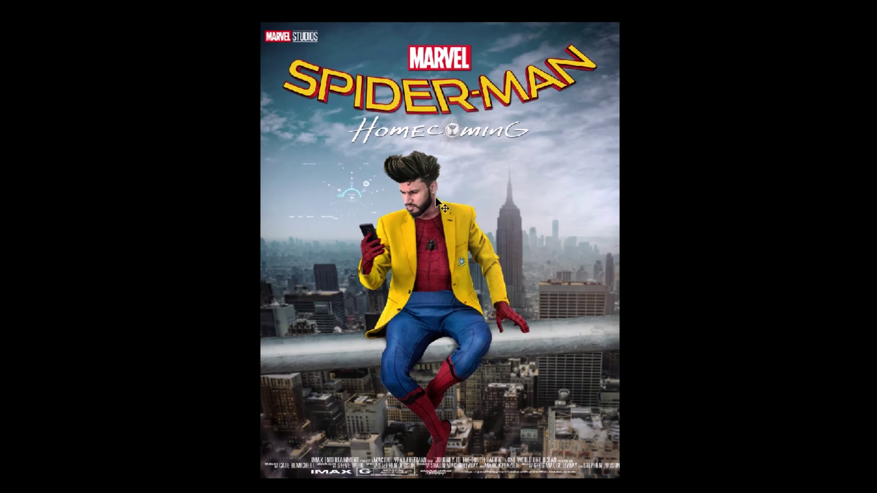